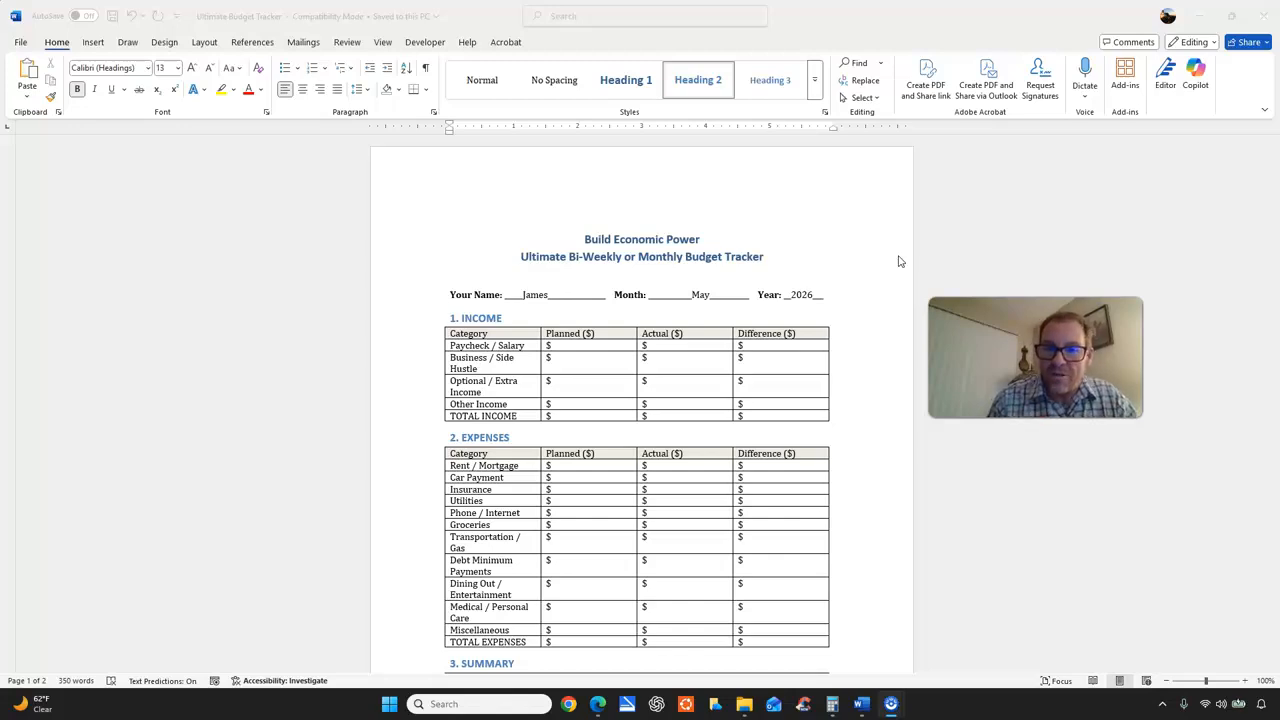
# Look through the budget tracker's income, expenses, summary, optional income and monthly reflection sections.
pyautogui.click(825, 250)
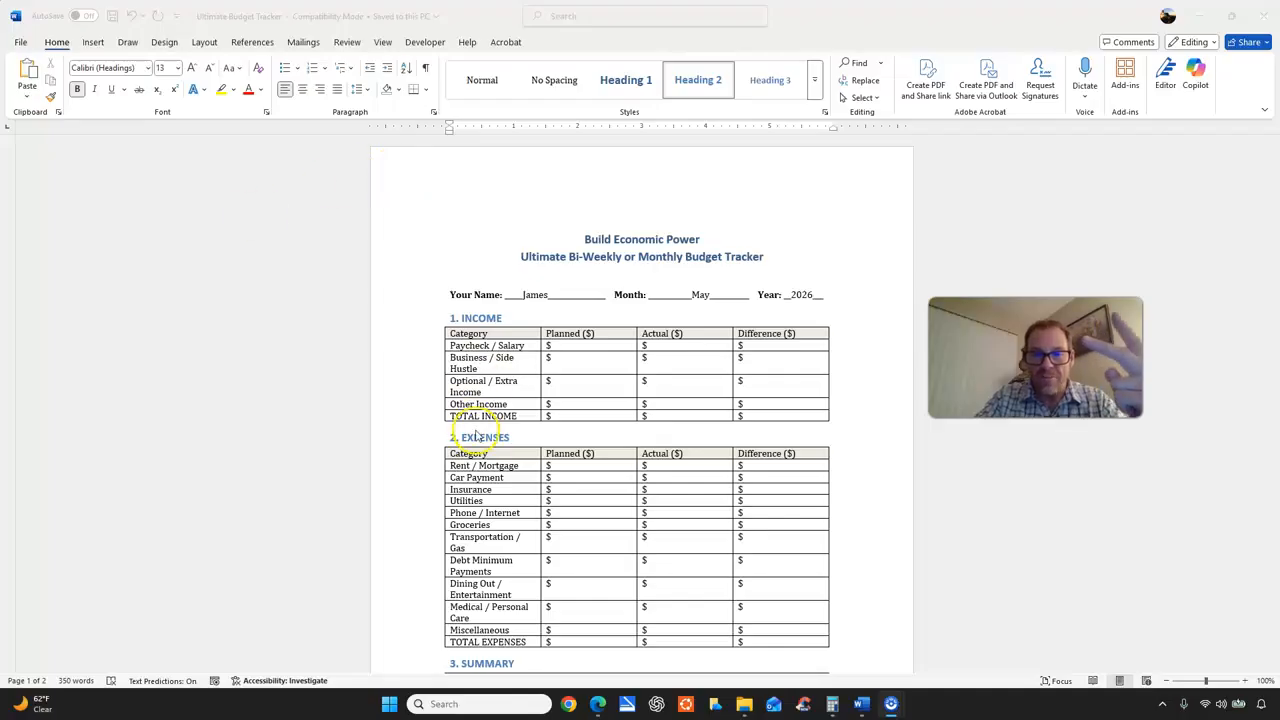
pyautogui.scroll(-2, 590, 438)
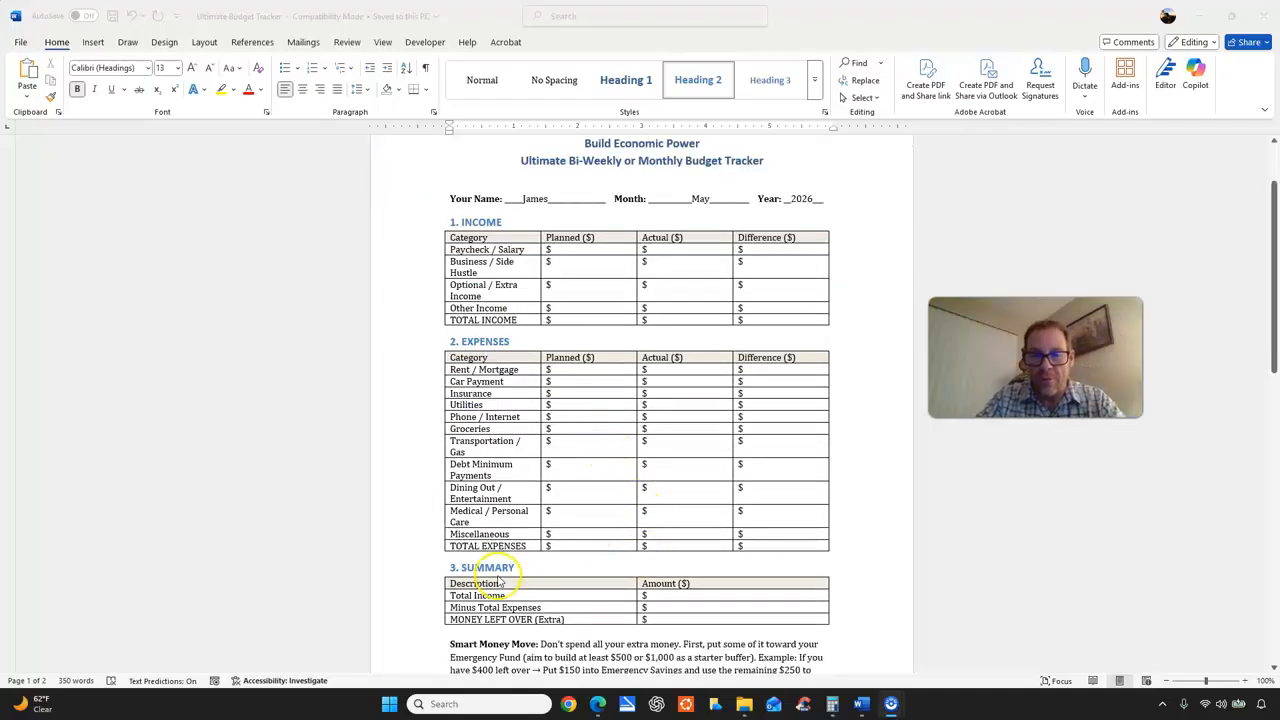
pyautogui.scroll(-4, 500, 580)
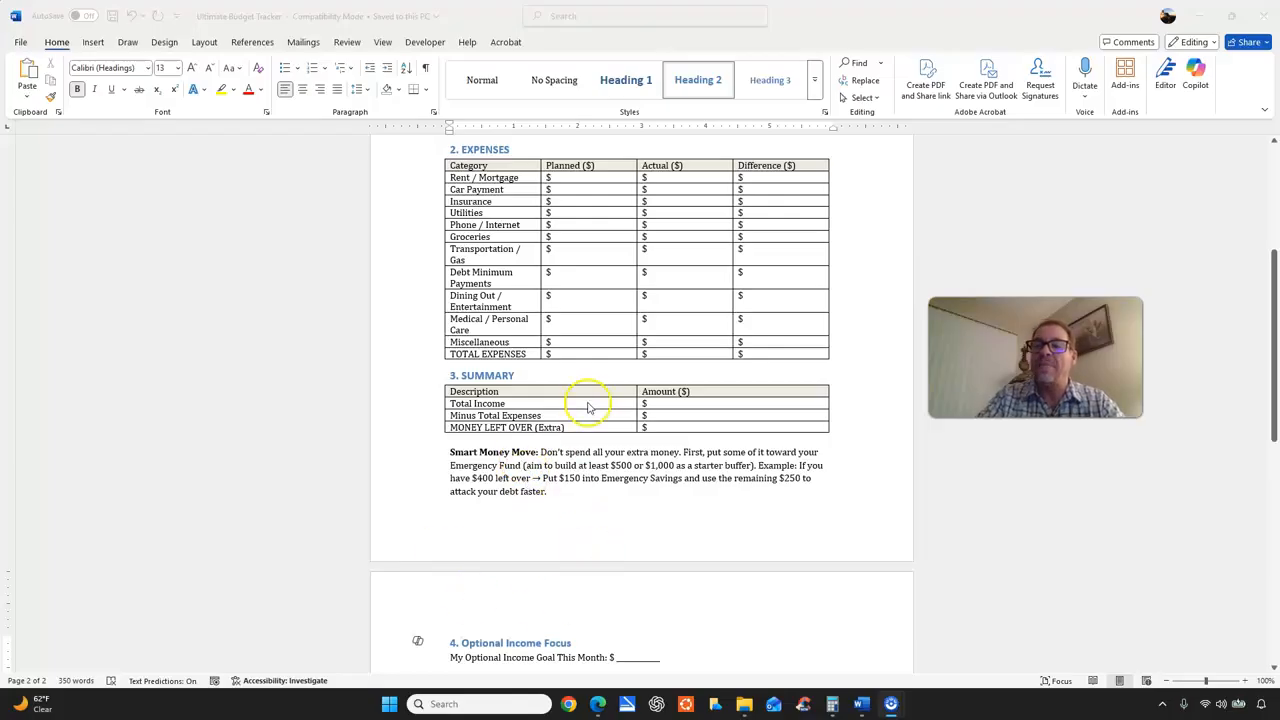
pyautogui.scroll(-12, 588, 407)
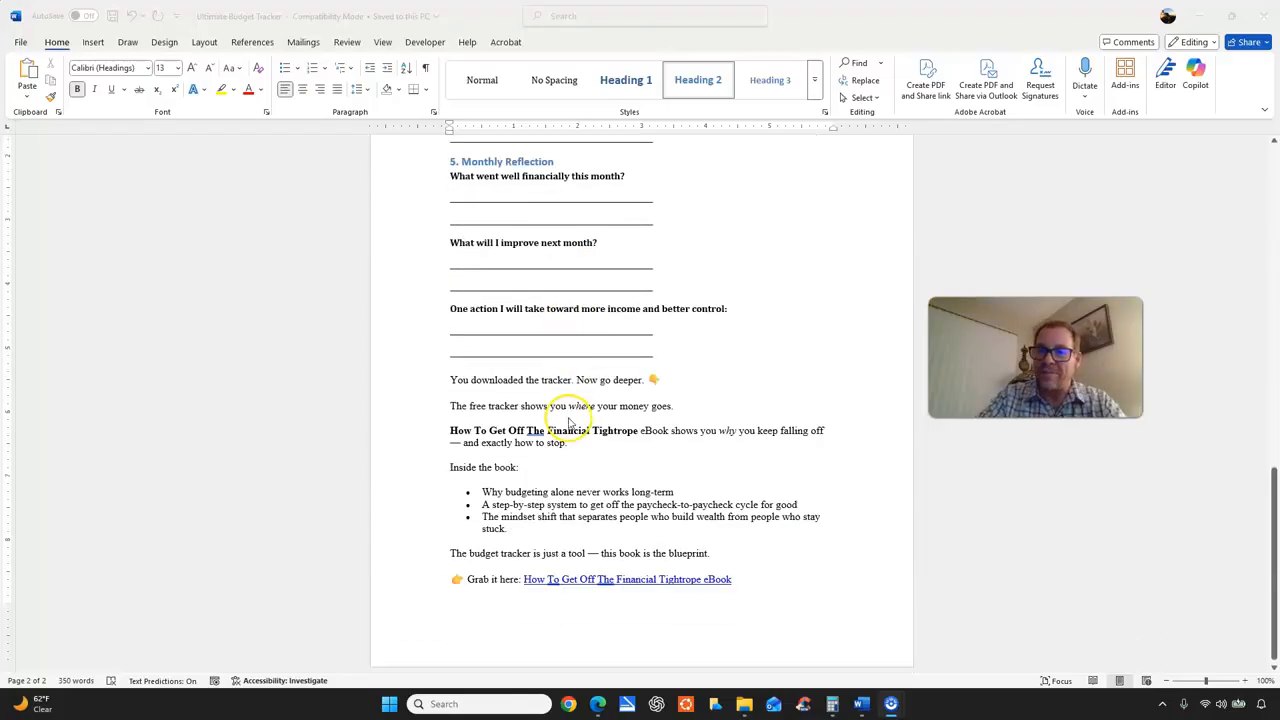
pyautogui.scroll(10, 565, 424)
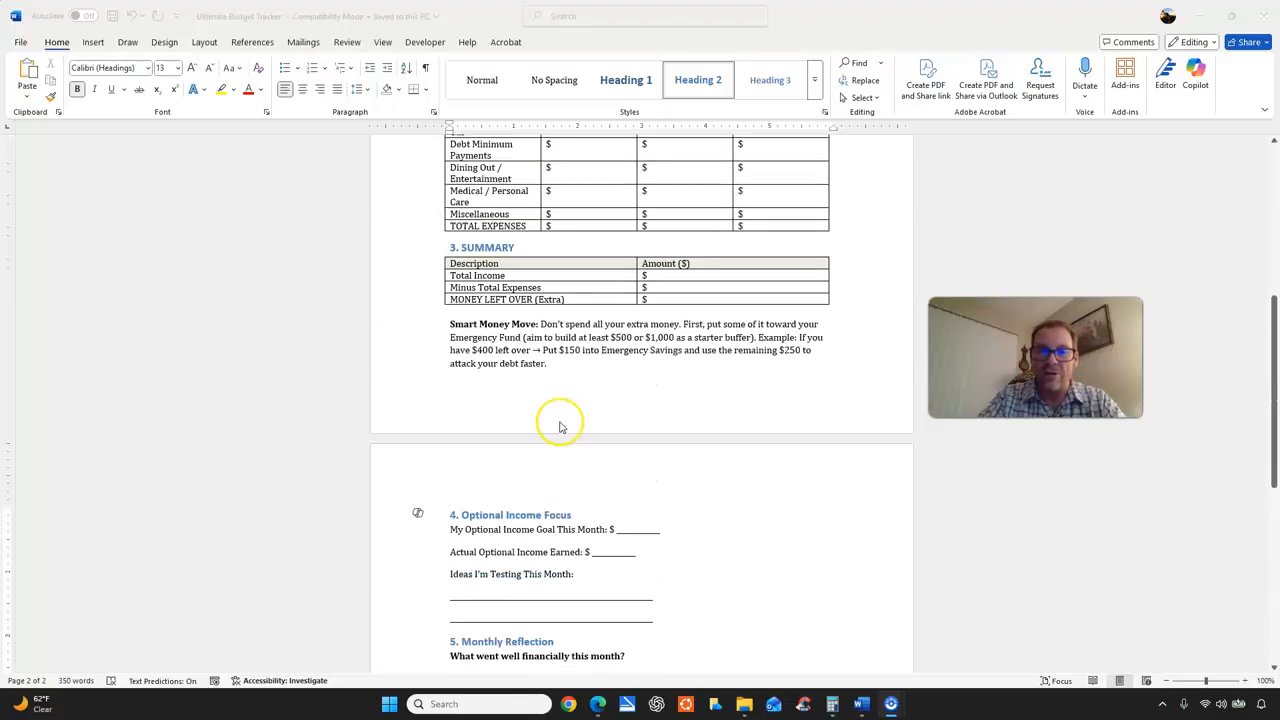
pyautogui.scroll(5, 555, 422)
pyautogui.scroll(-3, 552, 412)
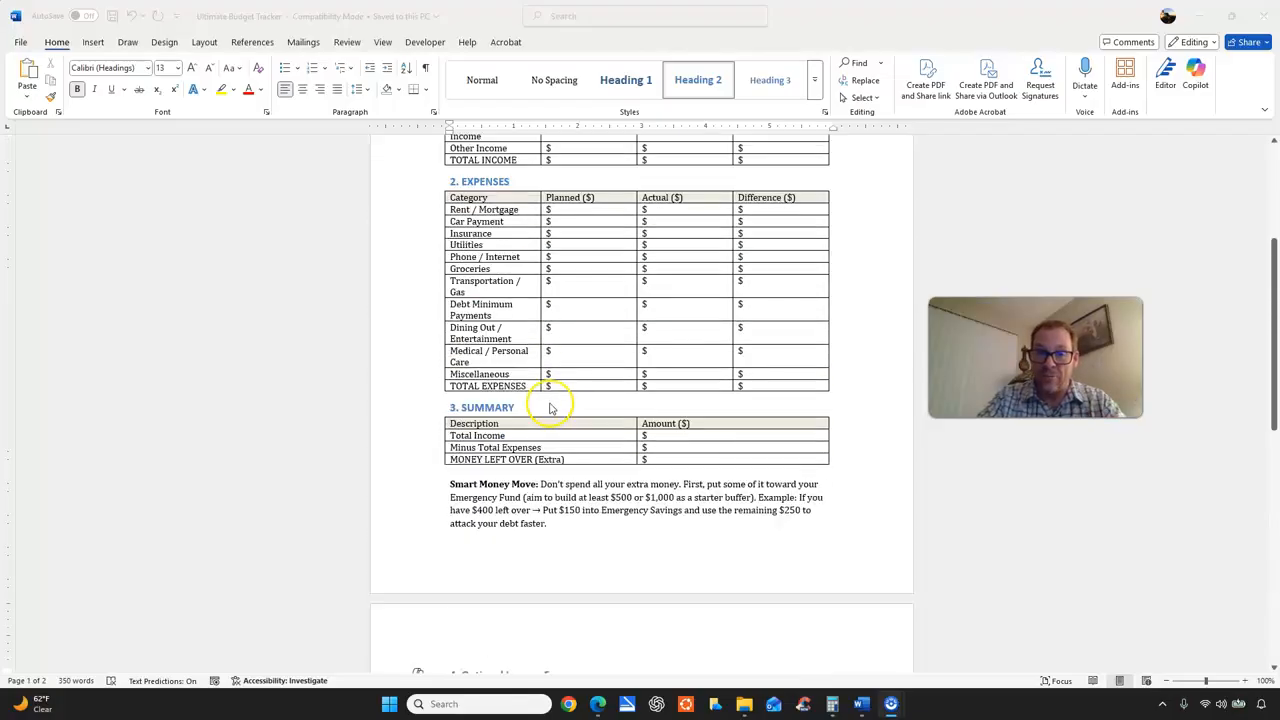
pyautogui.scroll(-6, 550, 405)
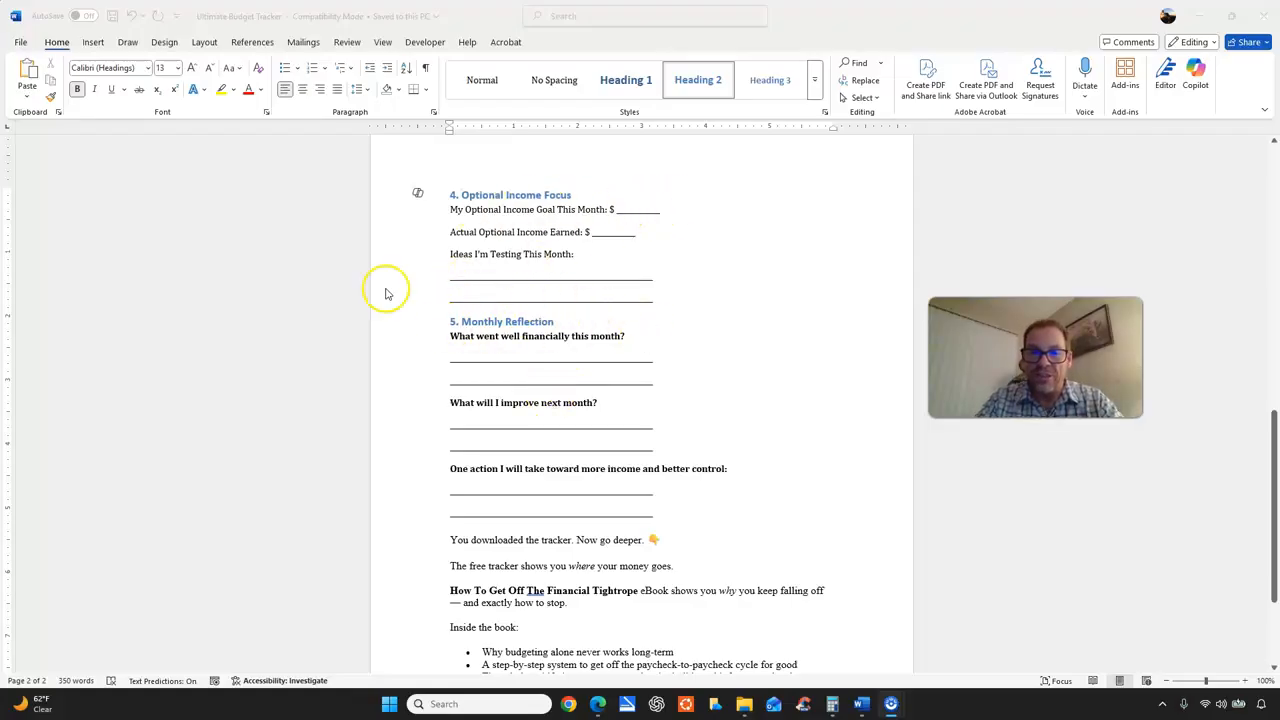
pyautogui.scroll(-2, 737, 370)
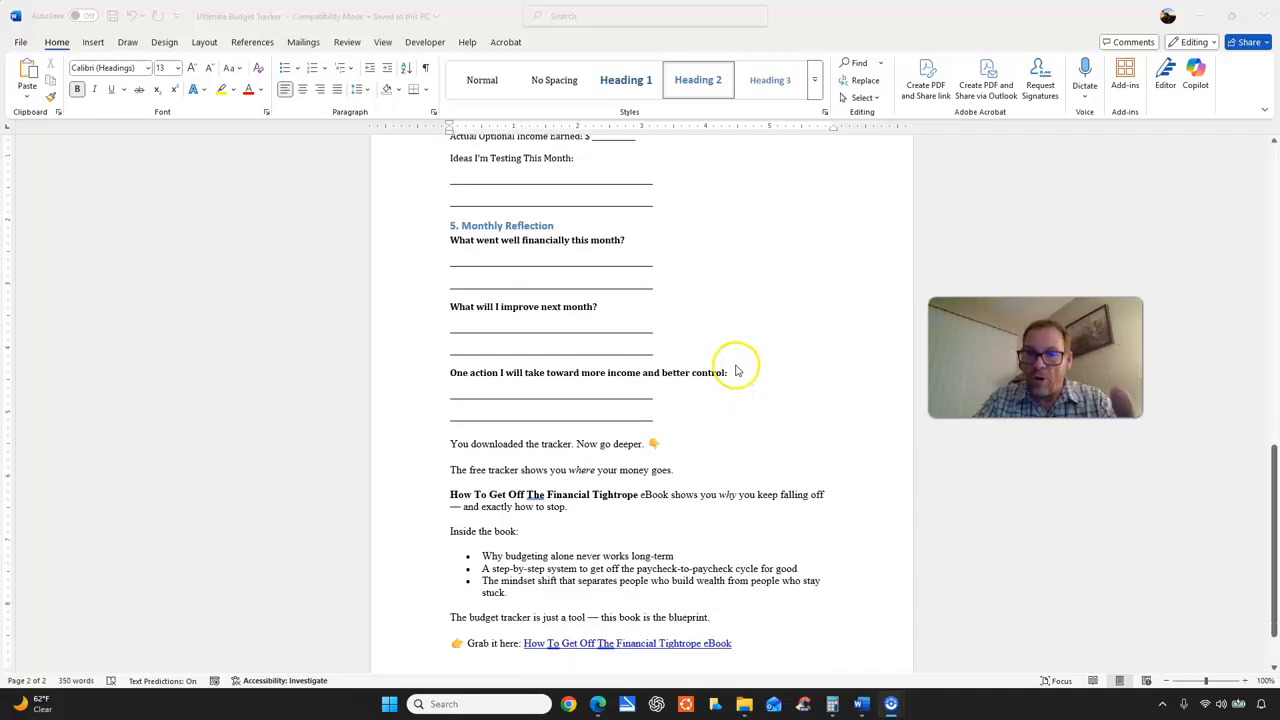
pyautogui.scroll(-1, 737, 370)
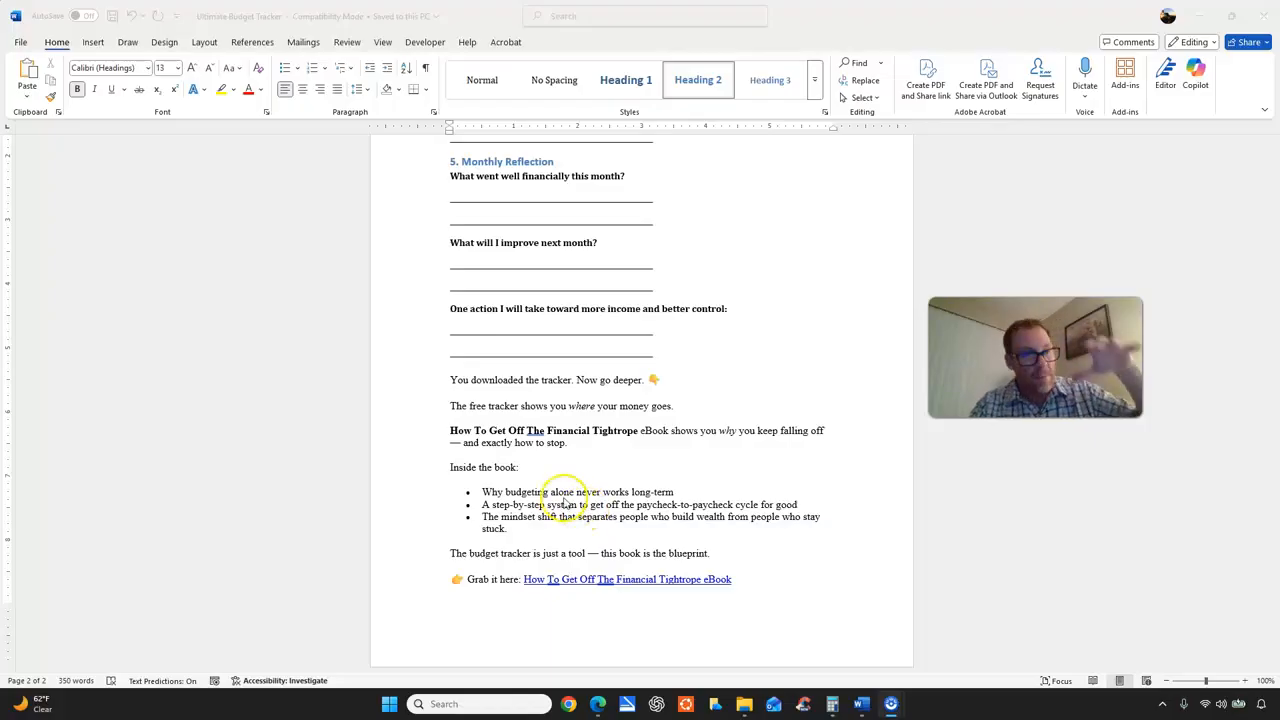
pyautogui.scroll(10, 545, 497)
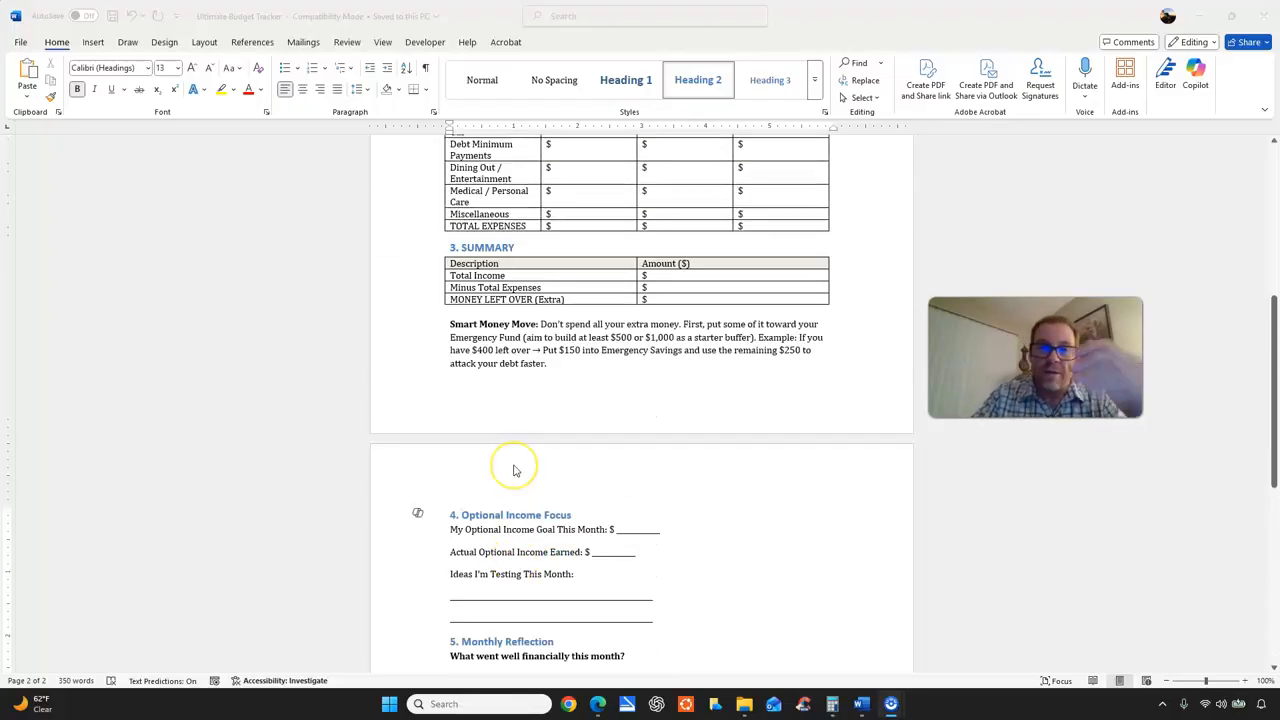
pyautogui.scroll(4, 516, 471)
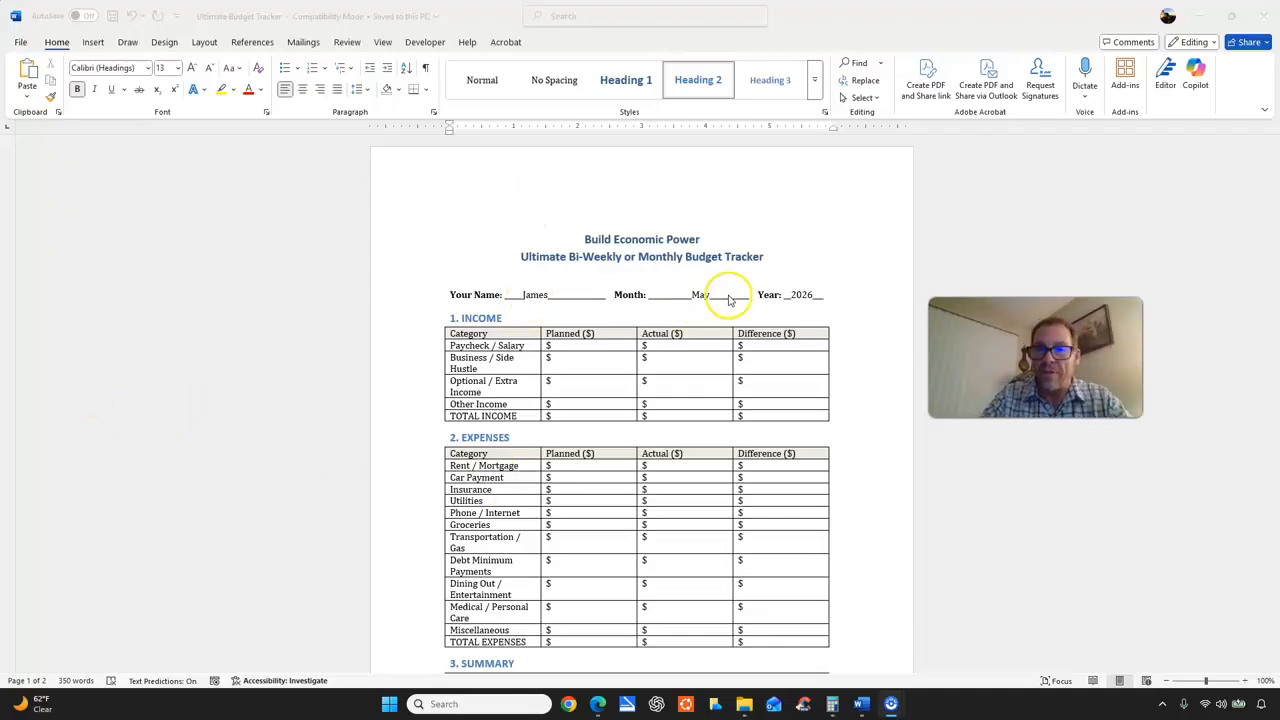
# In the Income table, enter 5,000 as the actual amount for Paycheck / Salary and for TOTAL INCOME.
pyautogui.click(613, 297)
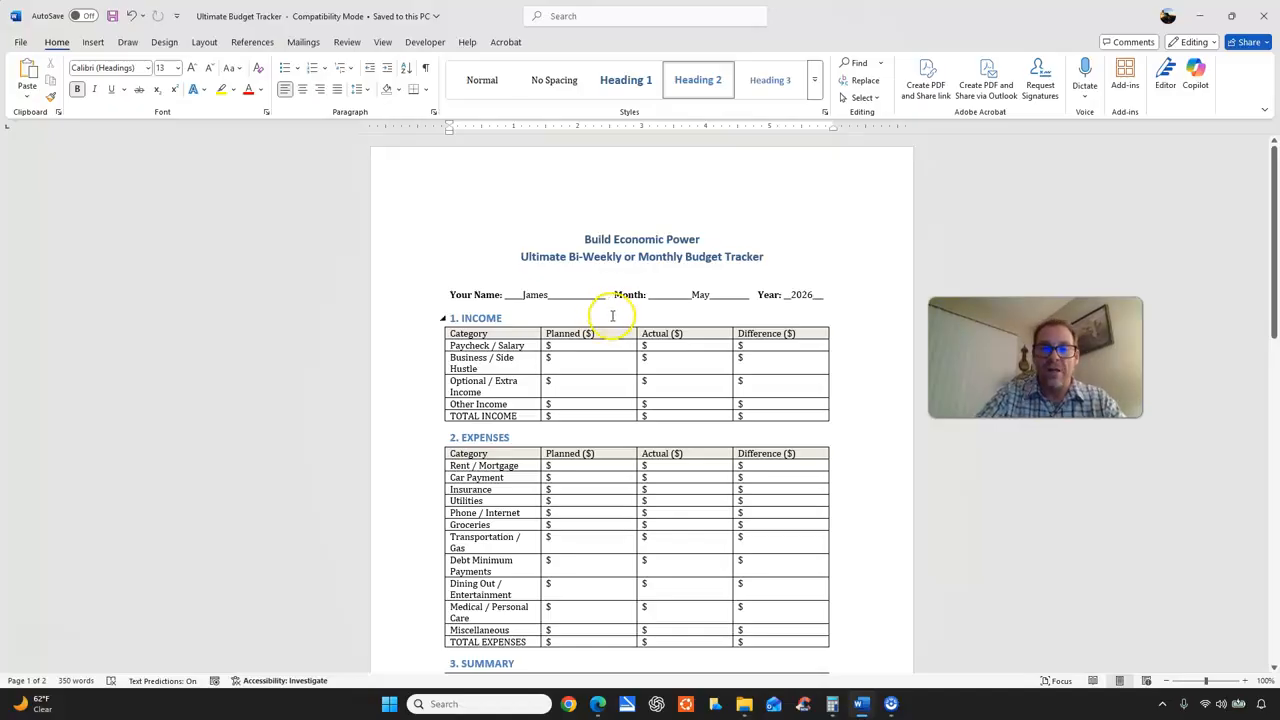
pyautogui.click(697, 345)
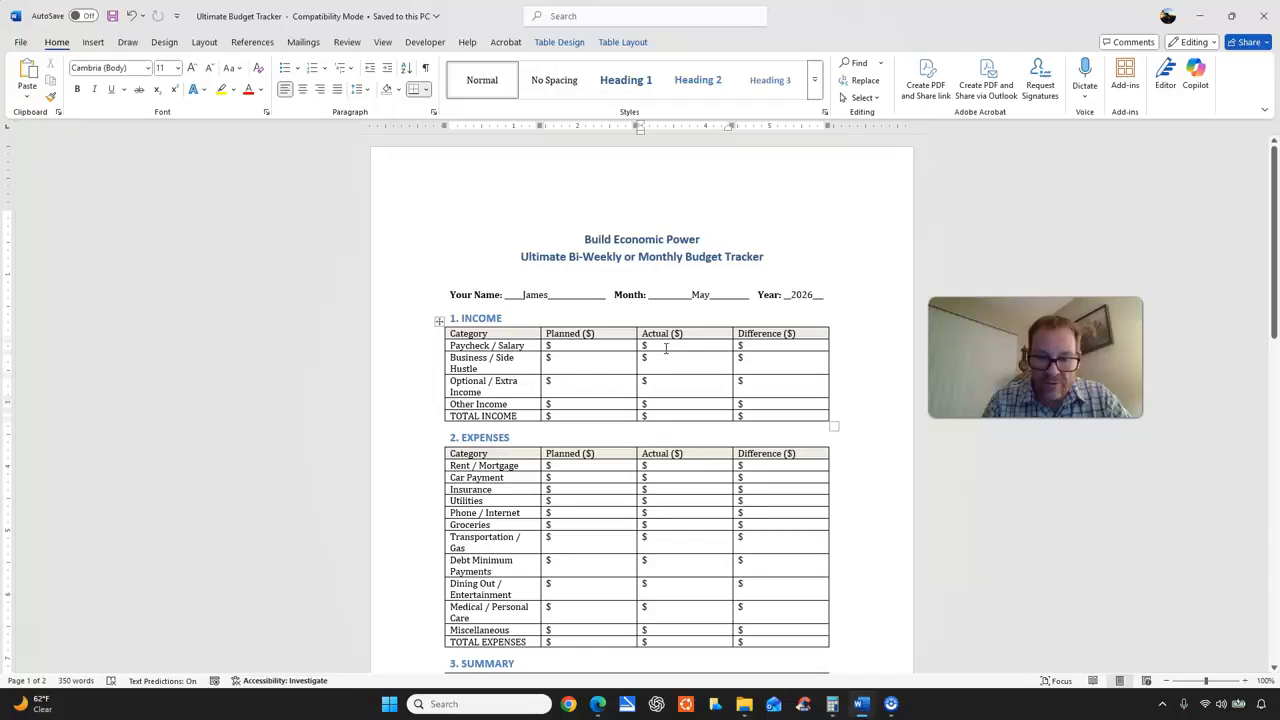
pyautogui.write('5,')
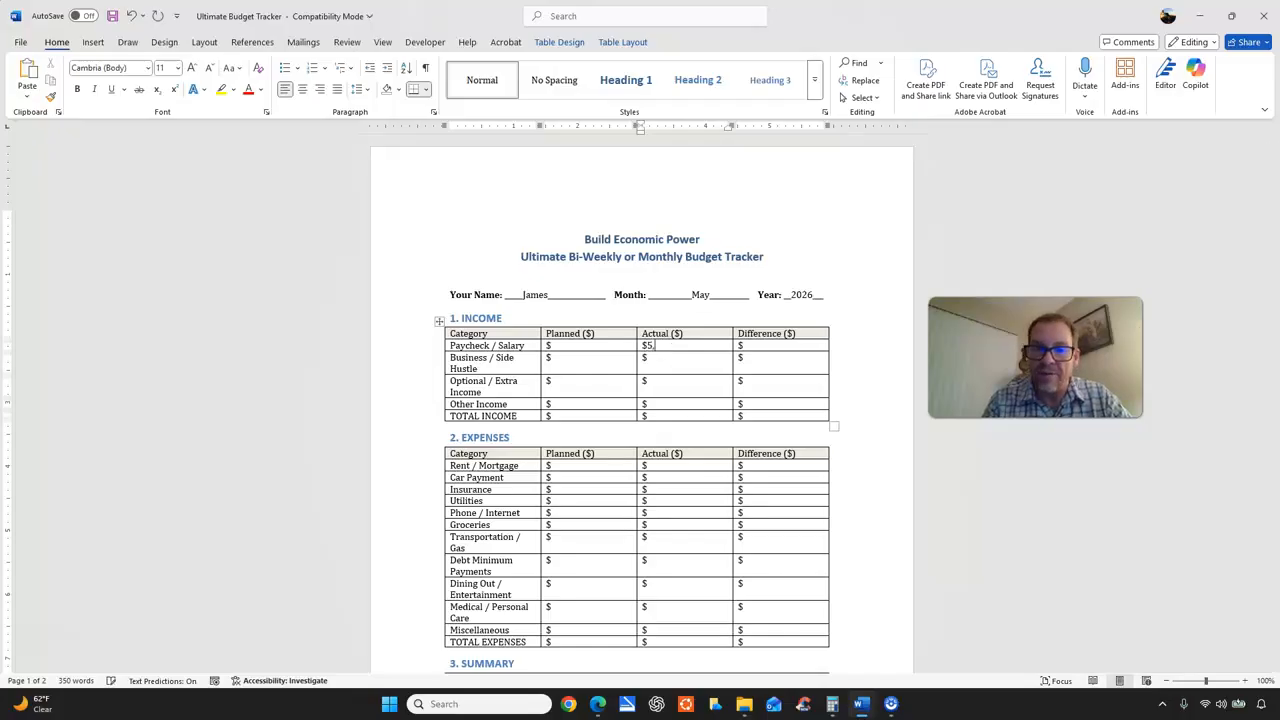
pyautogui.write('000')
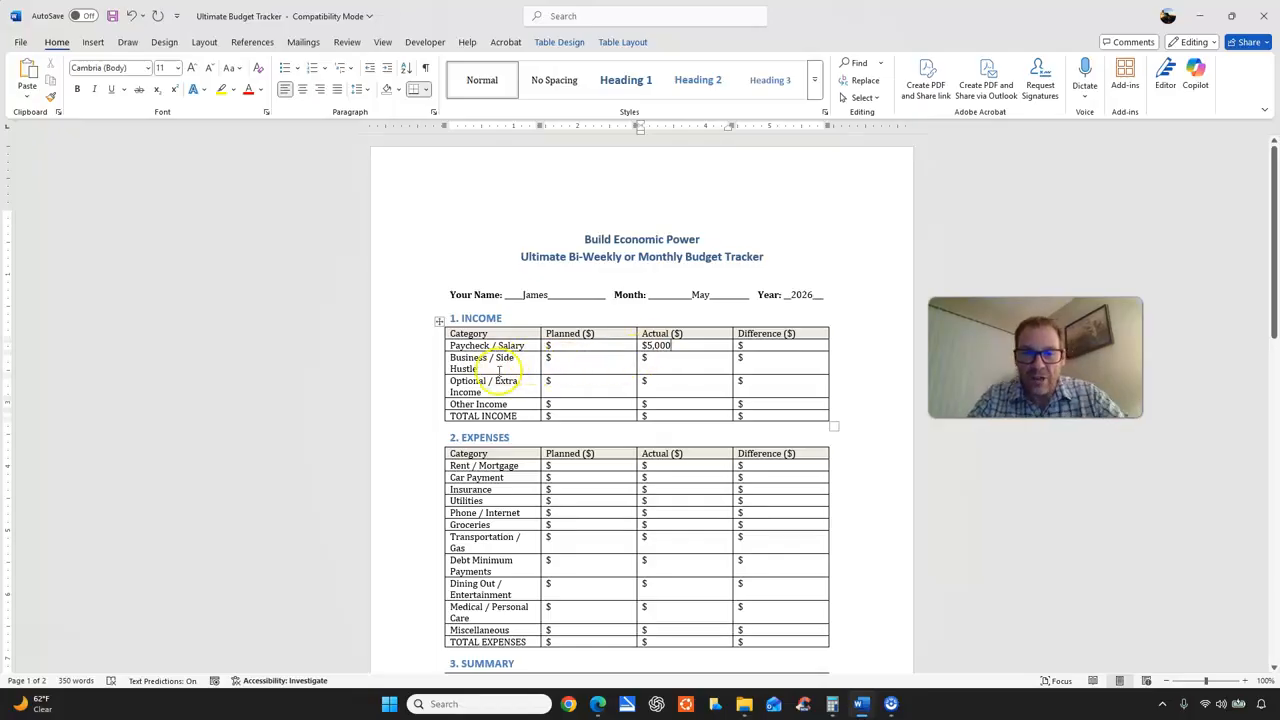
pyautogui.click(669, 411)
pyautogui.write('5,000')
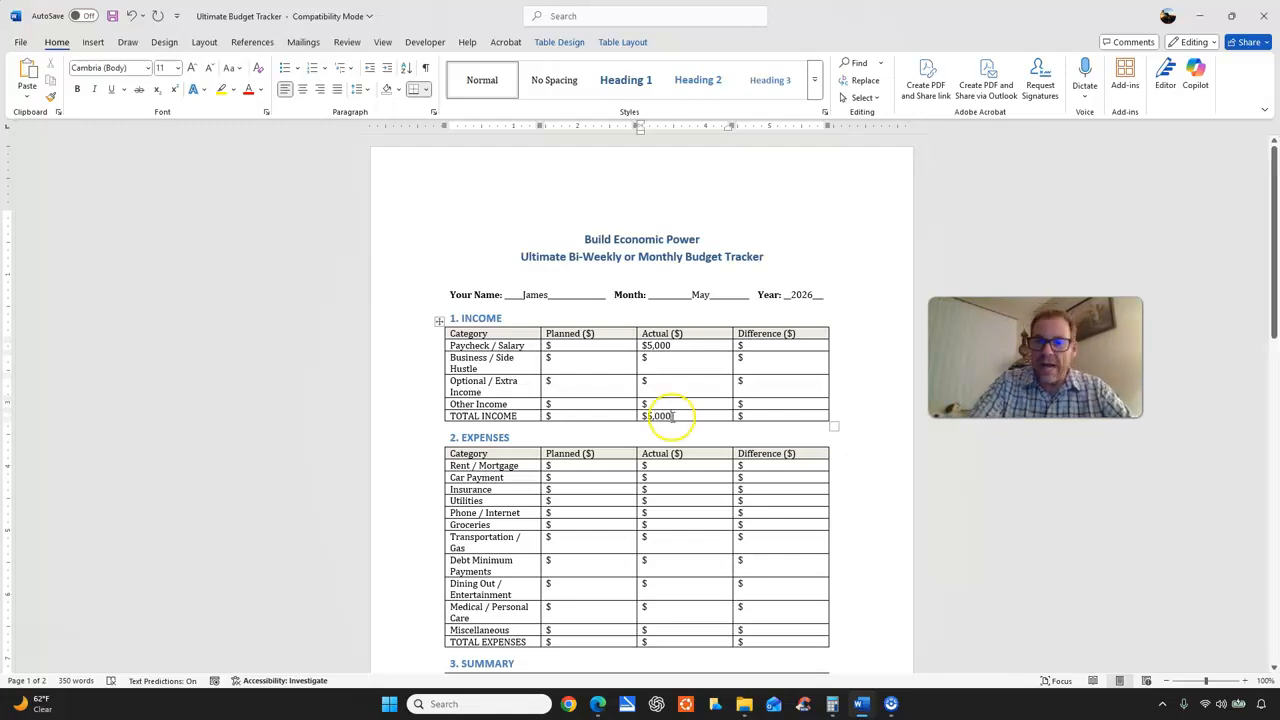
# In the Expenses table, enter actual amounts of 2,000 for Rent / Mortgage, 200 for Car Payment and 100 for Insurance.
pyautogui.scroll(-2, 678, 420)
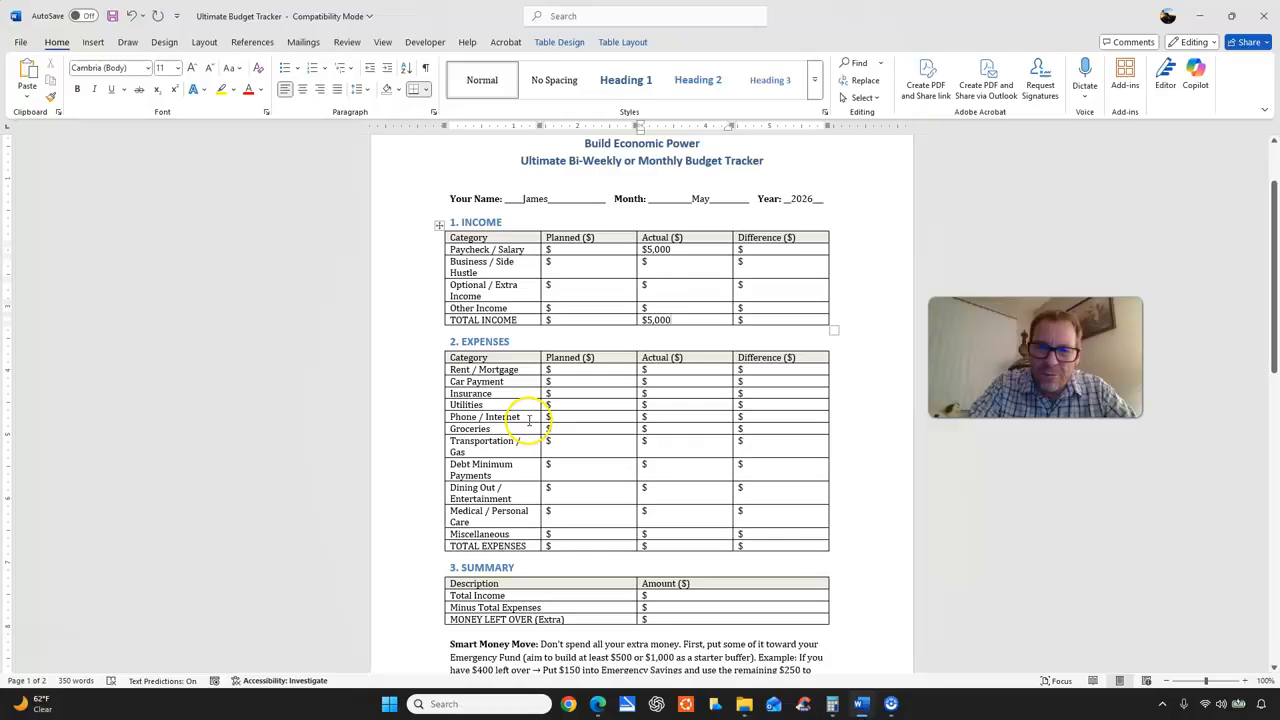
pyautogui.click(689, 376)
pyautogui.write('2,000')
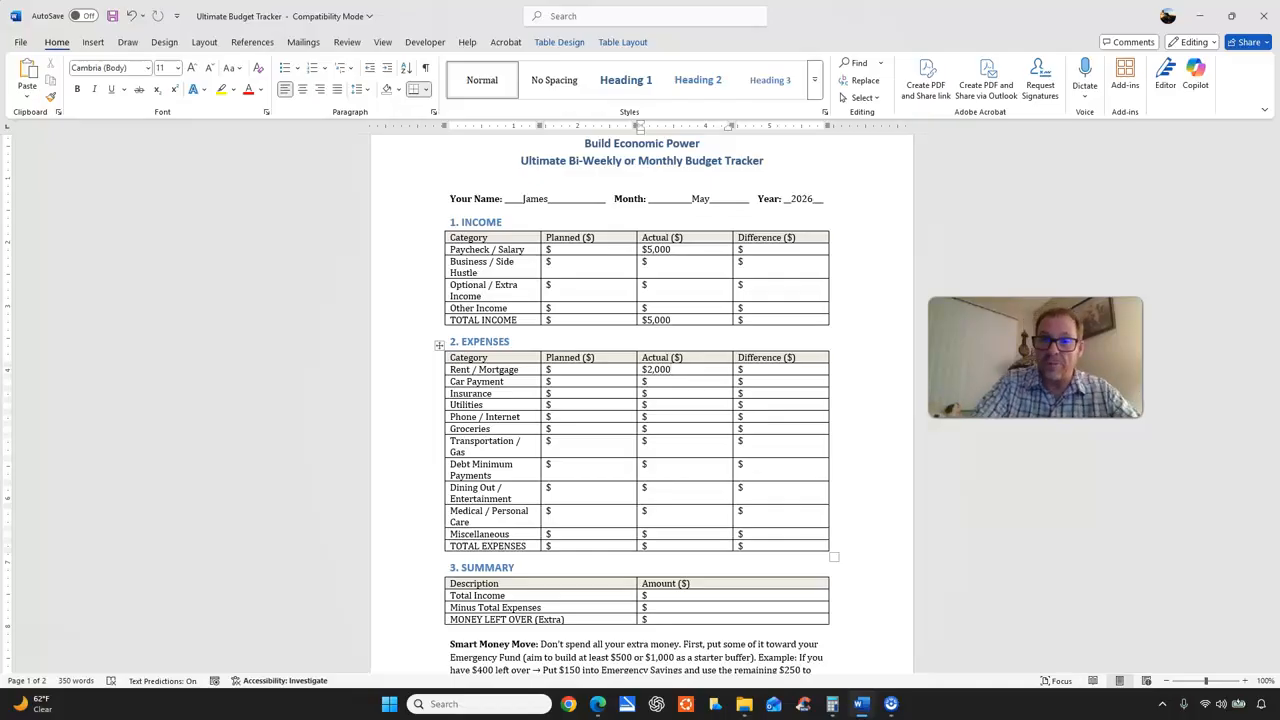
pyautogui.click(680, 383)
pyautogui.write('200')
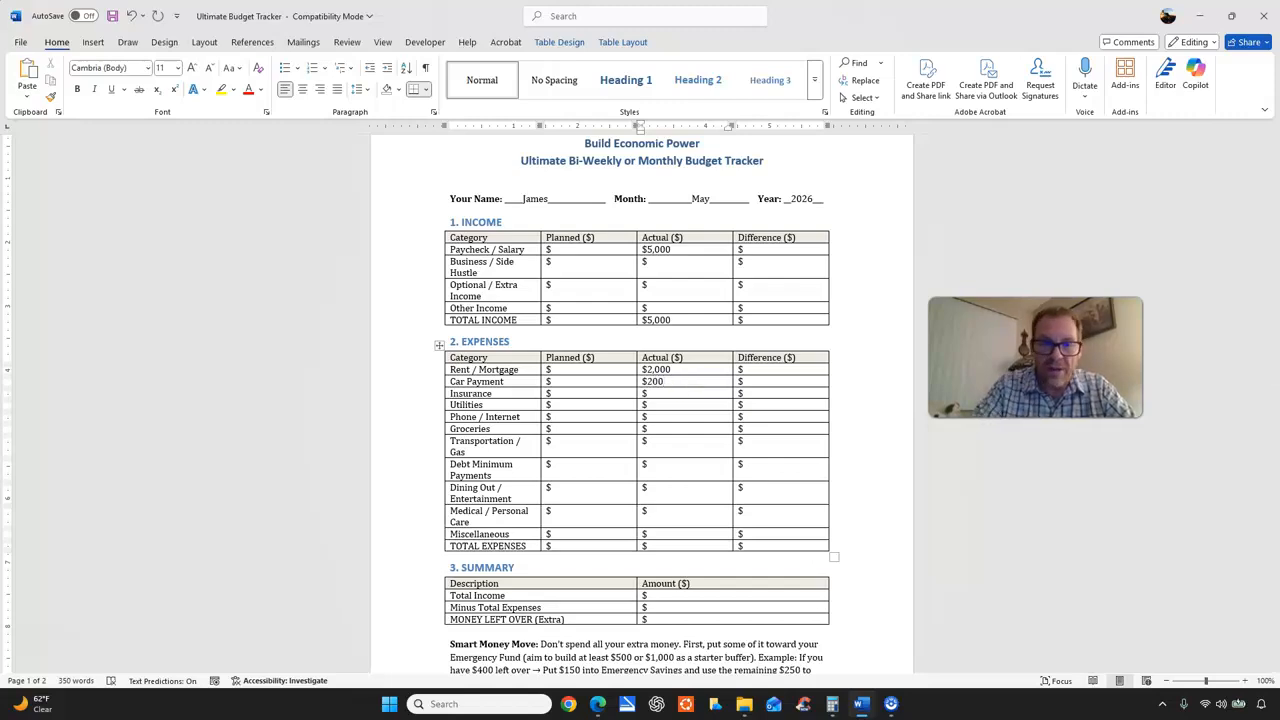
pyautogui.click(664, 393)
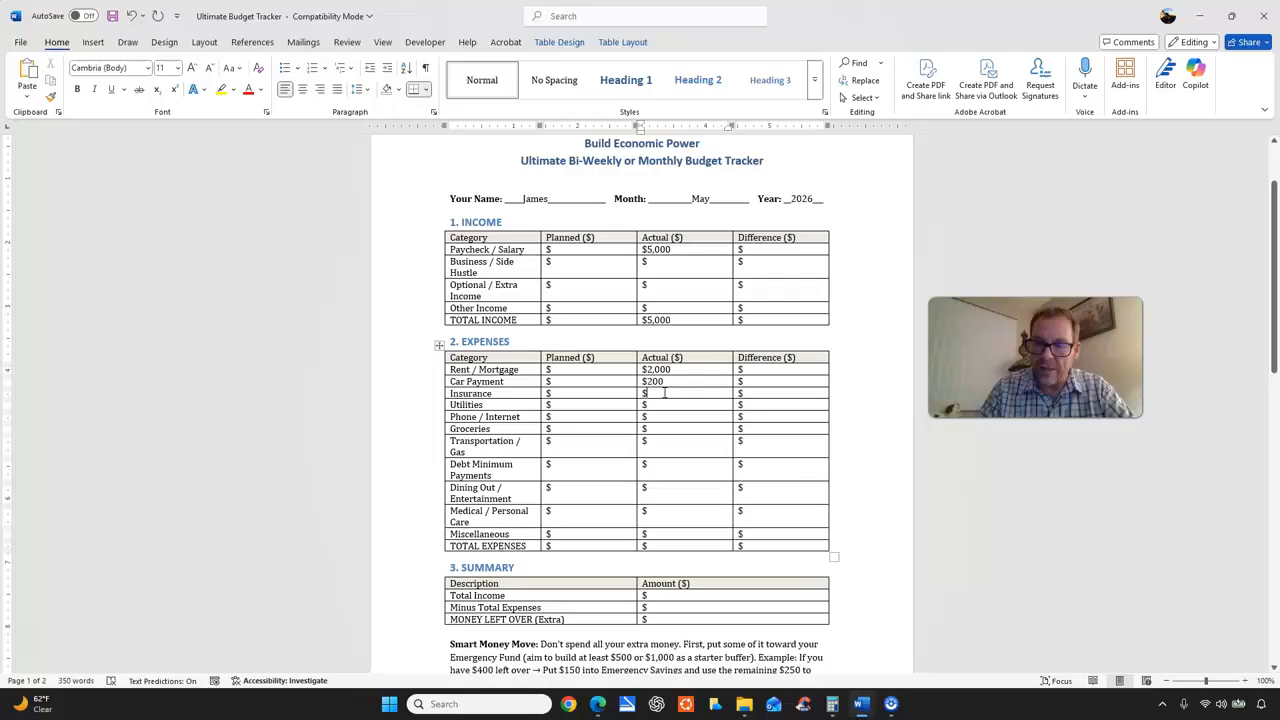
pyautogui.write('100')
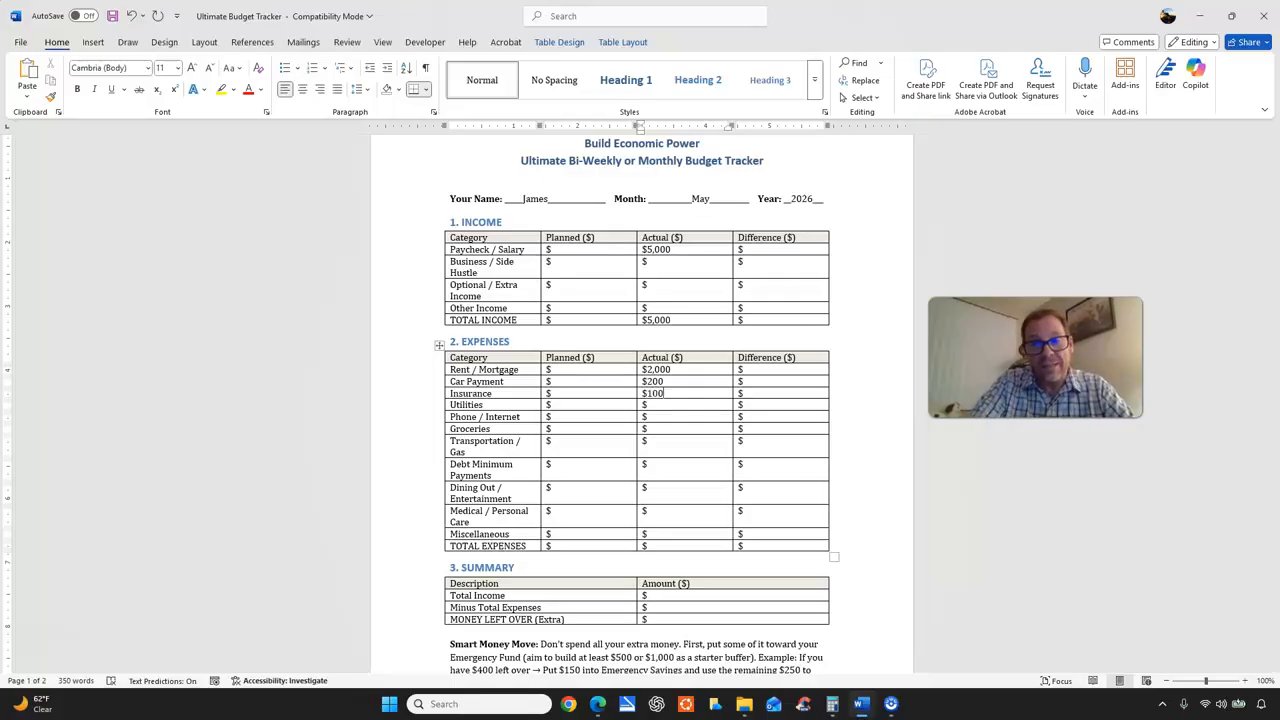
# Enter actual expenses of 100 for Utilities and 85 for Phone / Internet.
pyautogui.click(660, 405)
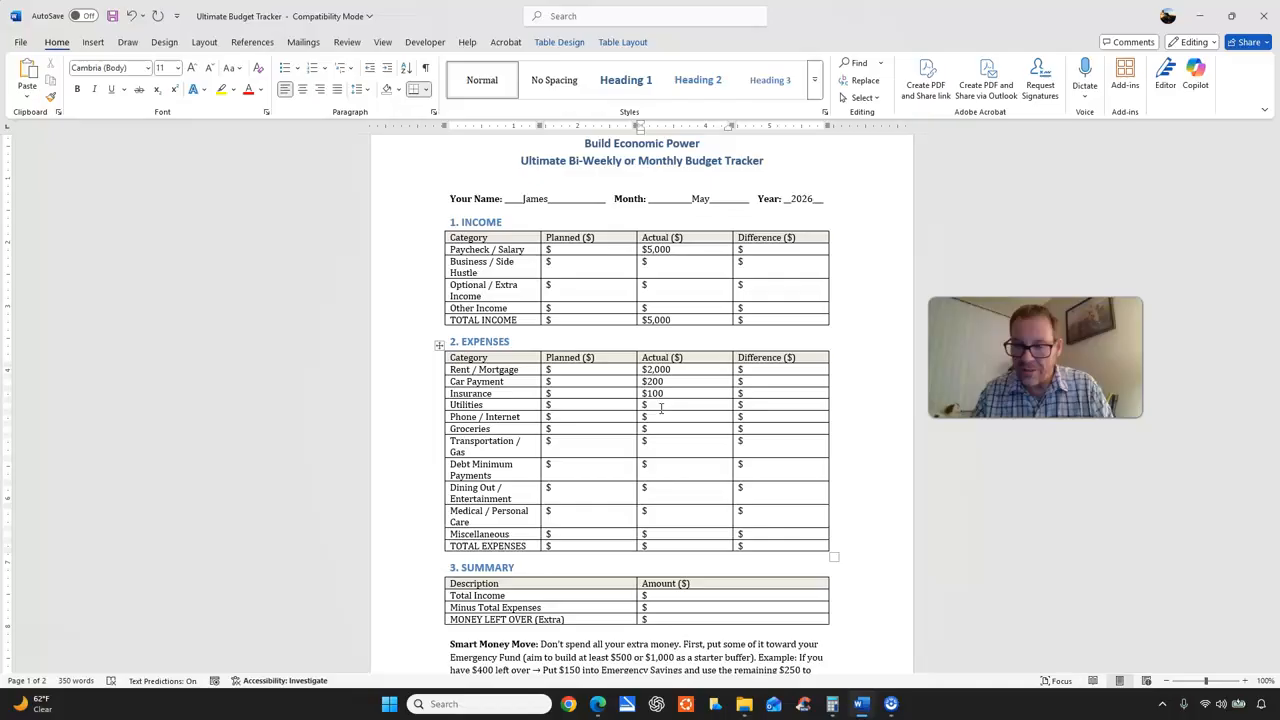
pyautogui.write('100')
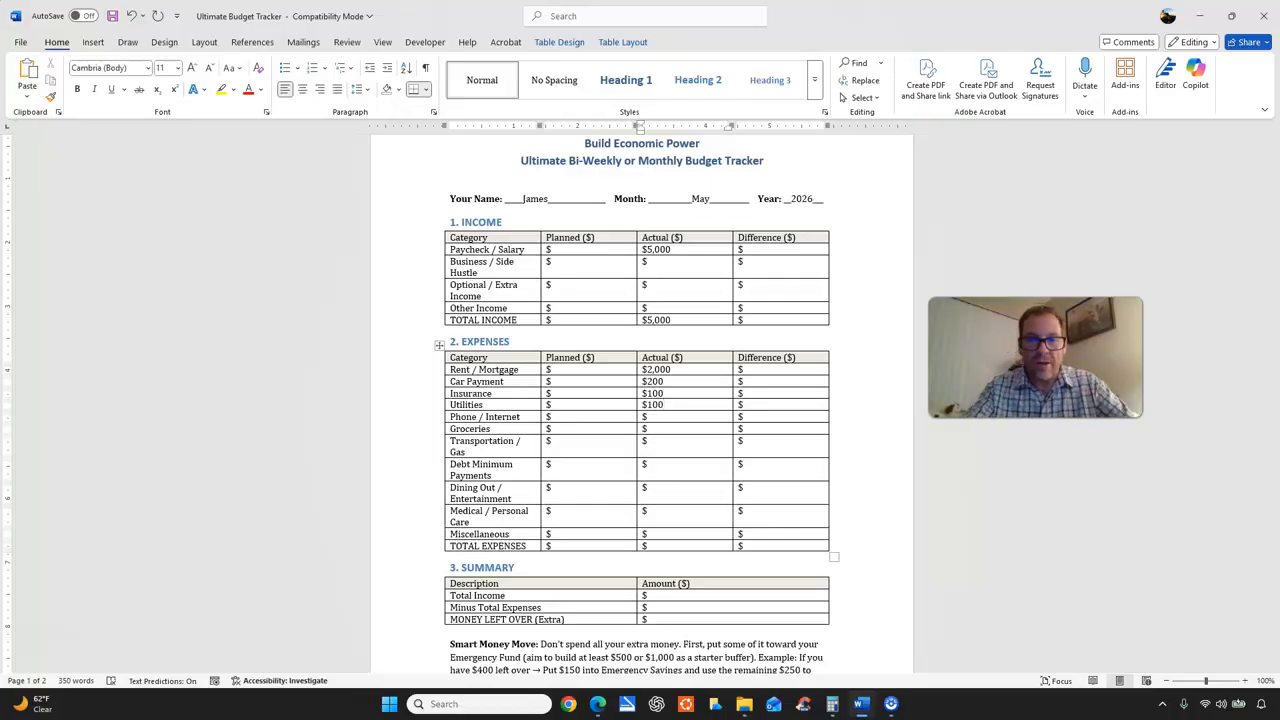
pyautogui.click(661, 419)
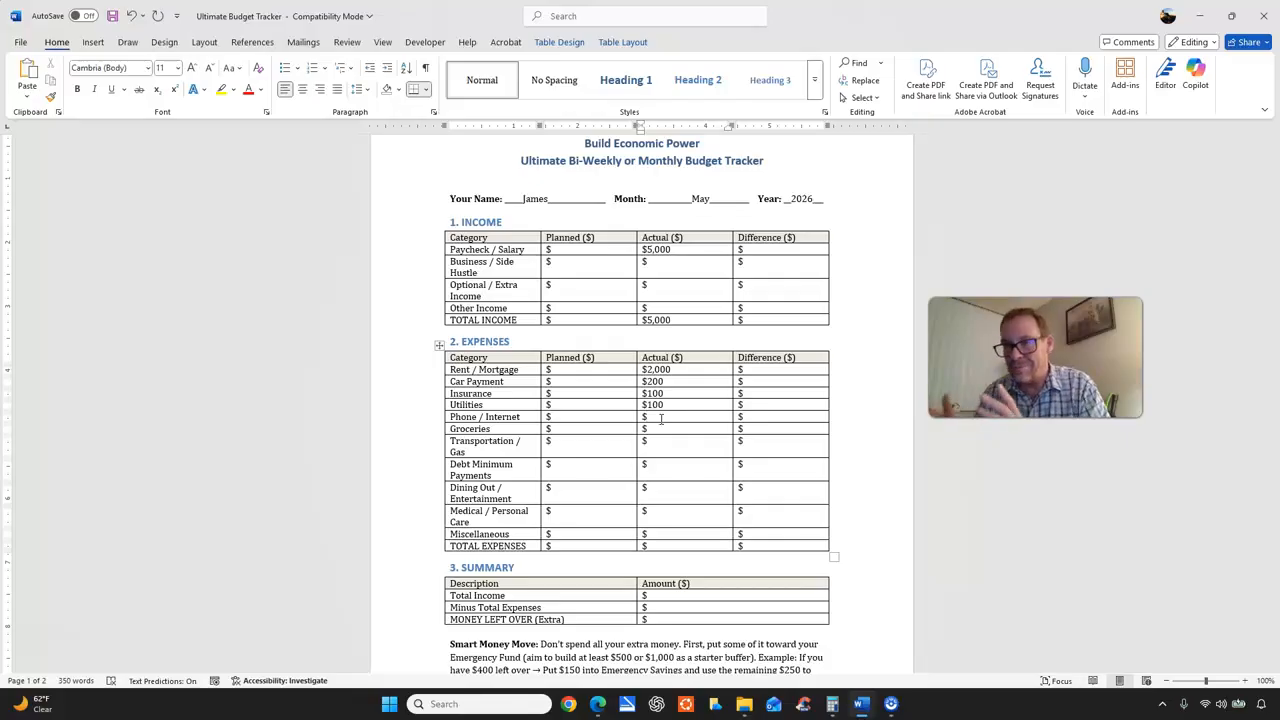
pyautogui.write('85')
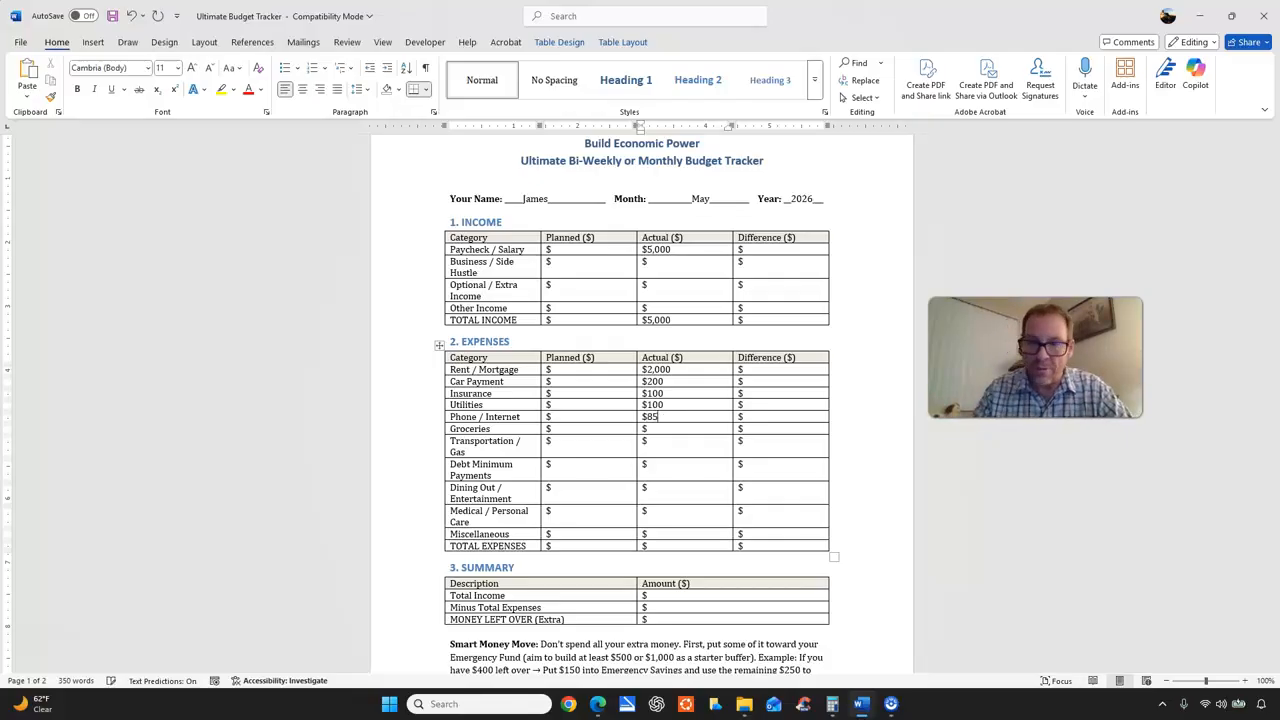
# Enter 200 as the actual and 225 as the planned amount for Groceries.
pyautogui.click(668, 430)
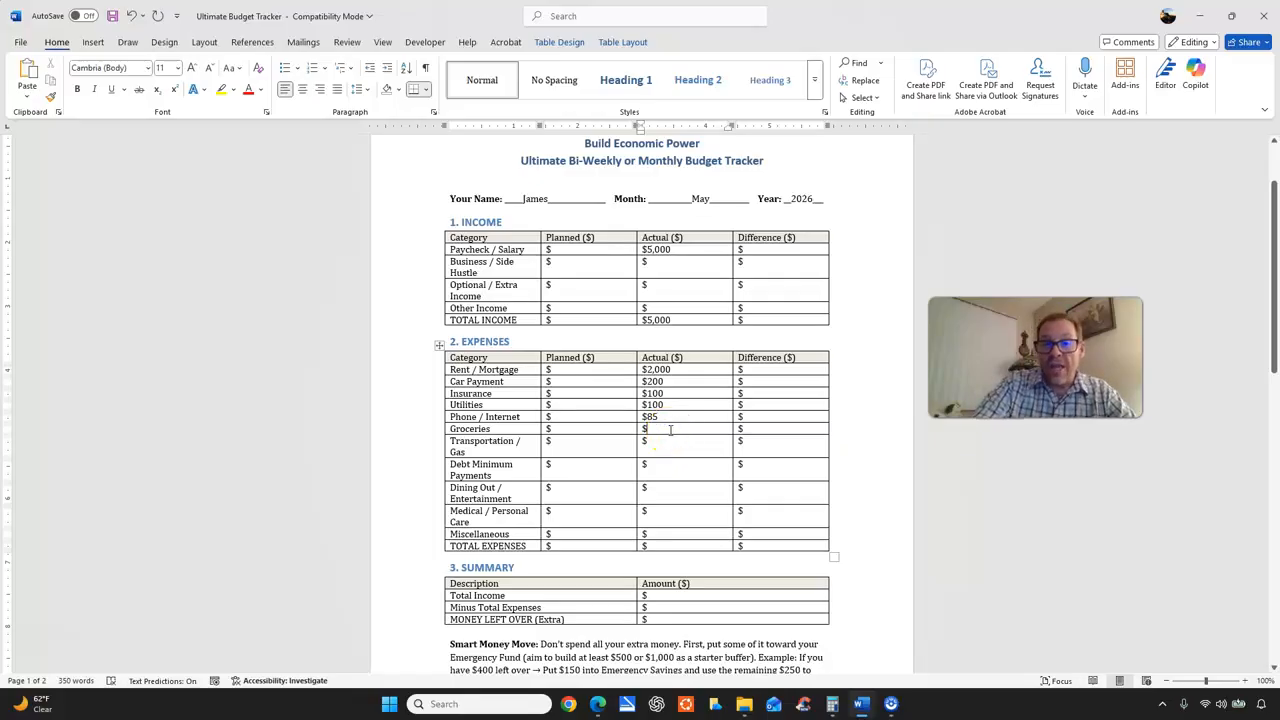
pyautogui.click(667, 430)
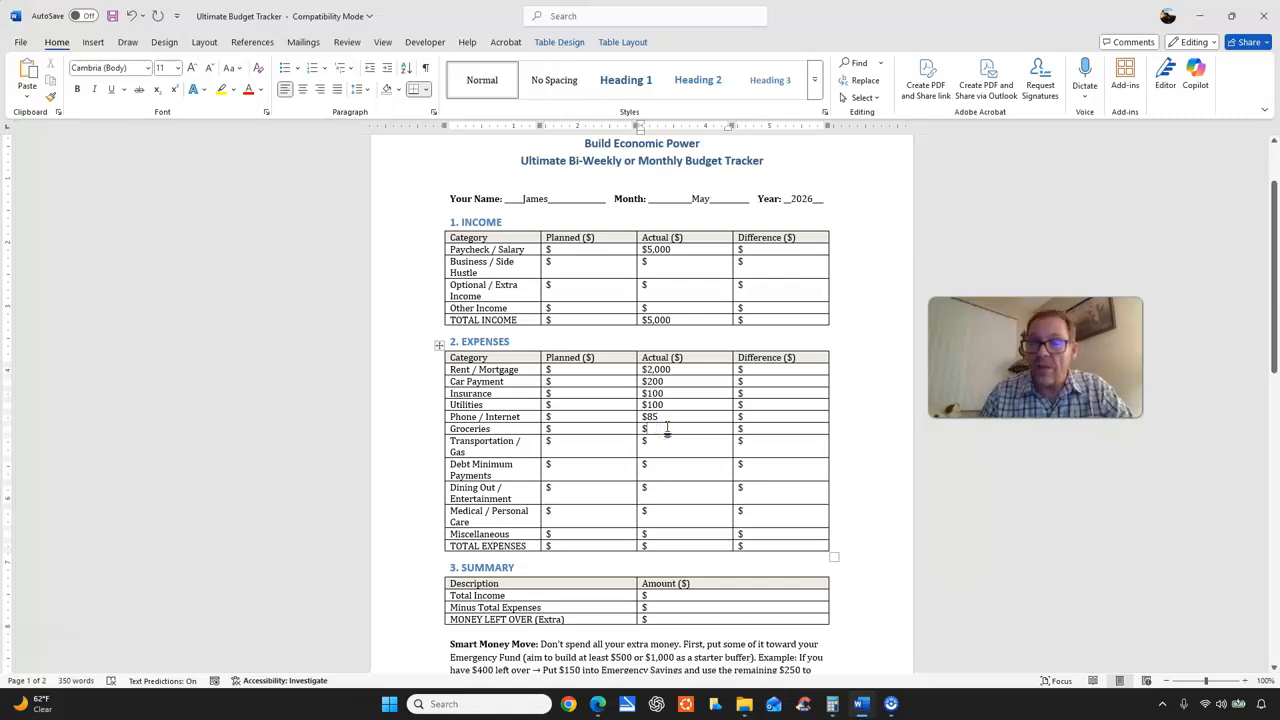
pyautogui.write('200')
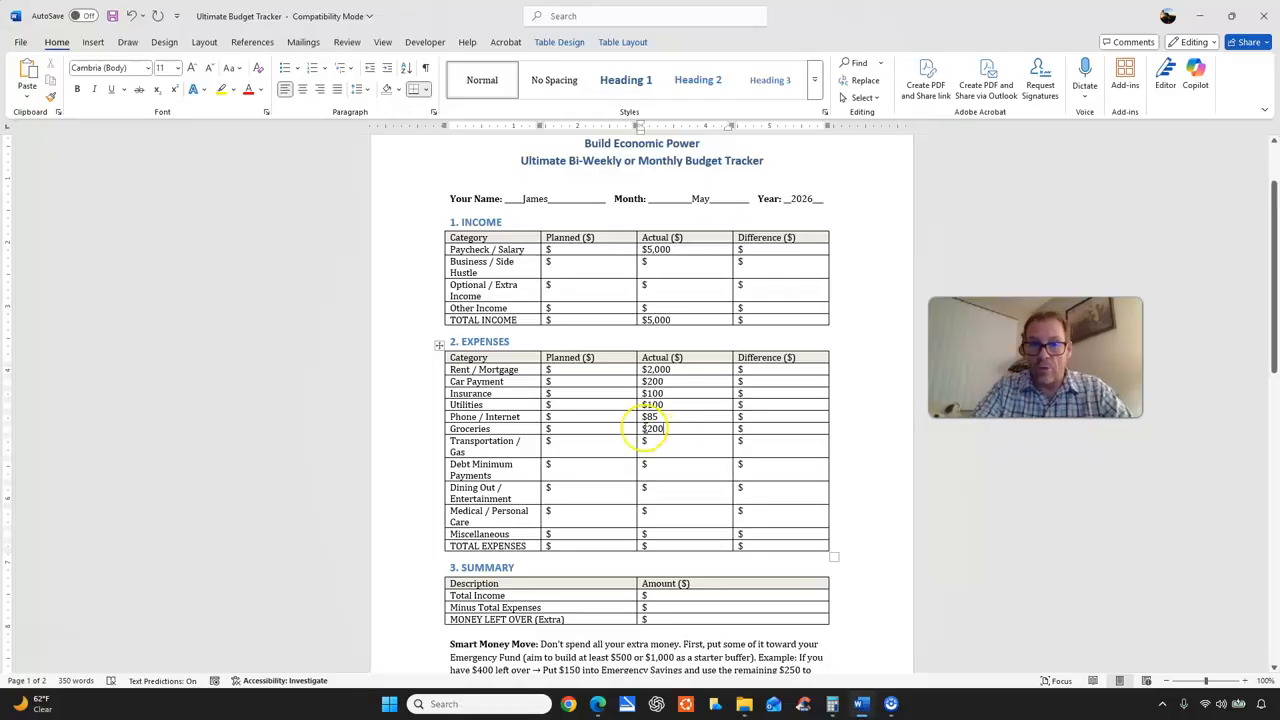
pyautogui.click(610, 429)
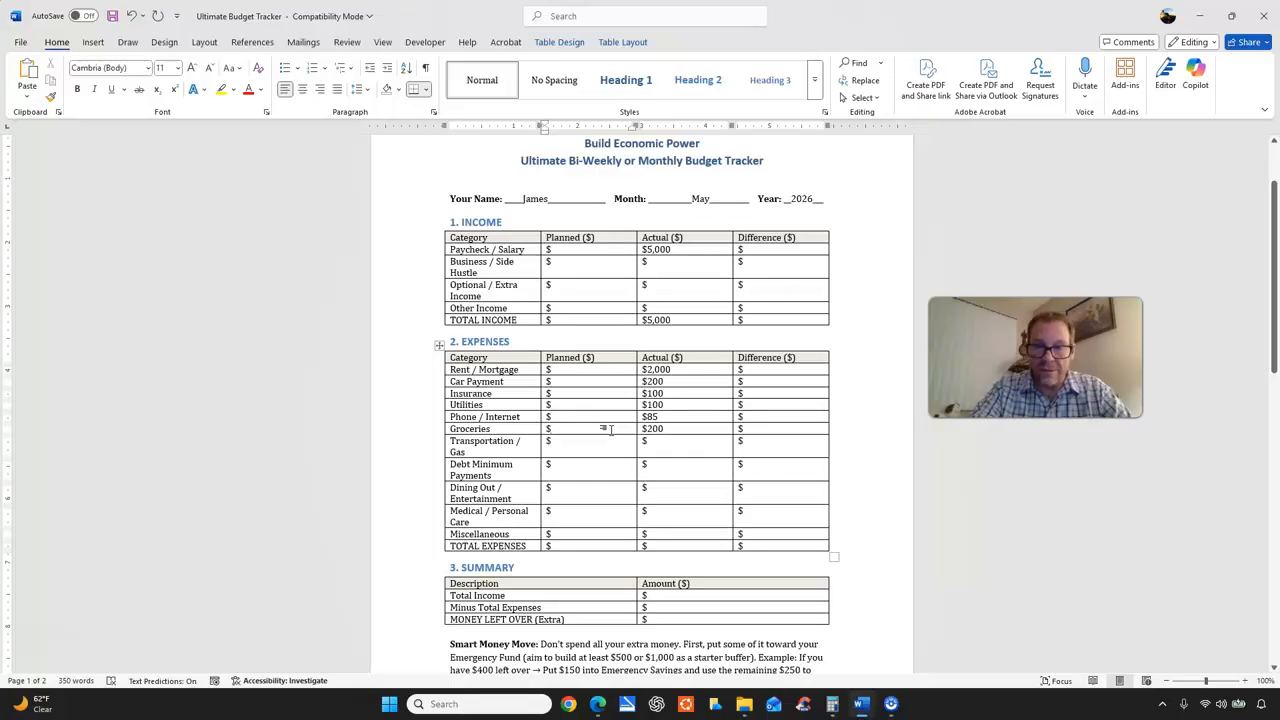
pyautogui.write('225')
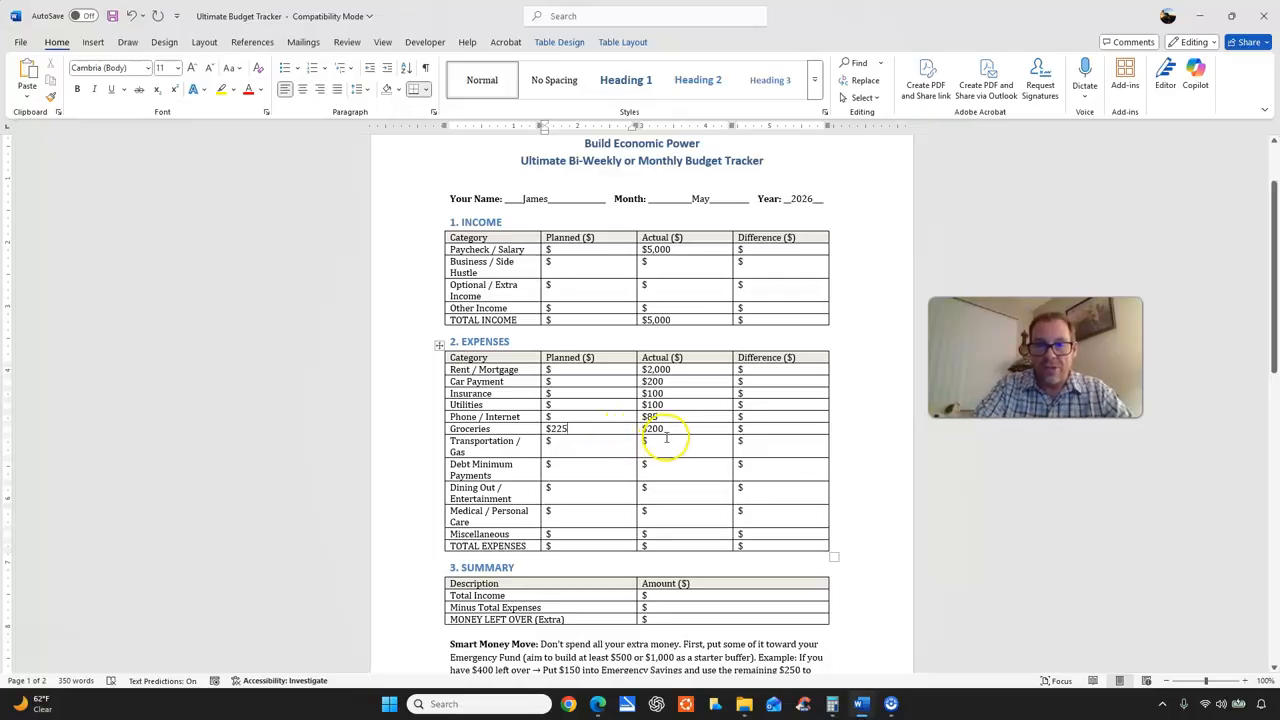
# Set the Groceries amounts to 200 planned and 225 actual.
pyautogui.moveTo(546, 429); pyautogui.dragTo(571, 428)
pyautogui.click(571, 429)
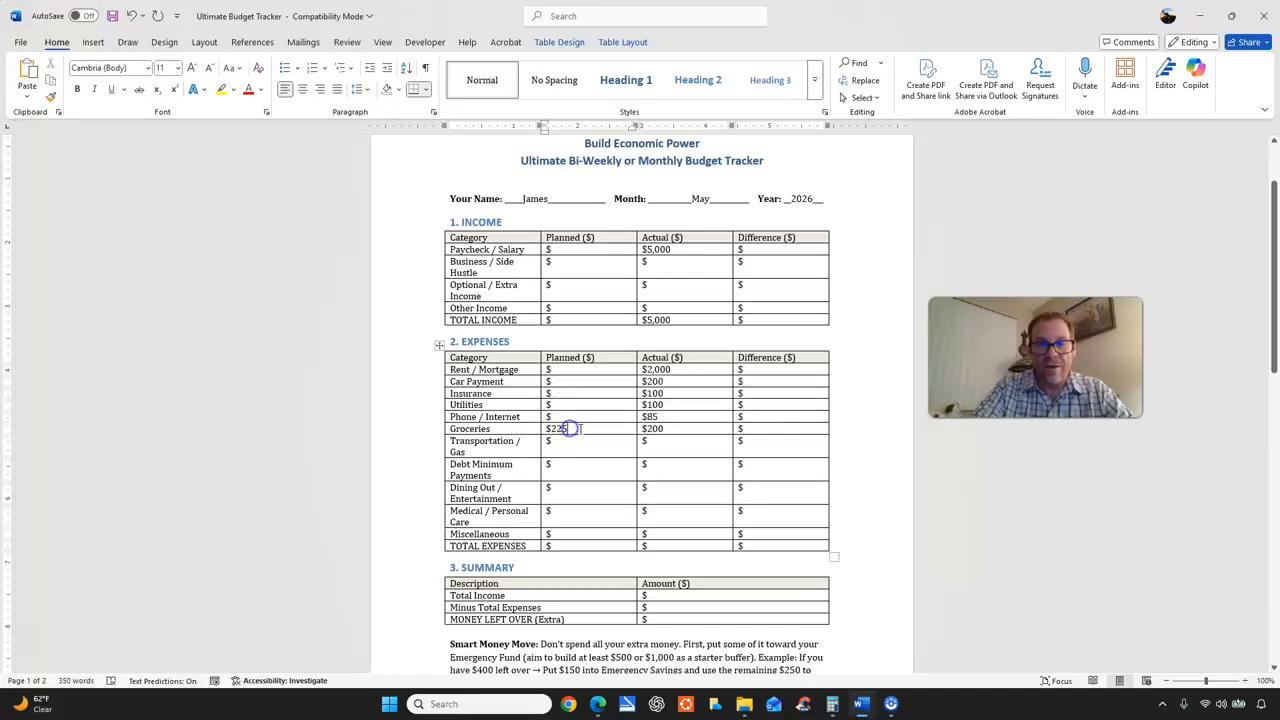
pyautogui.click(565, 430)
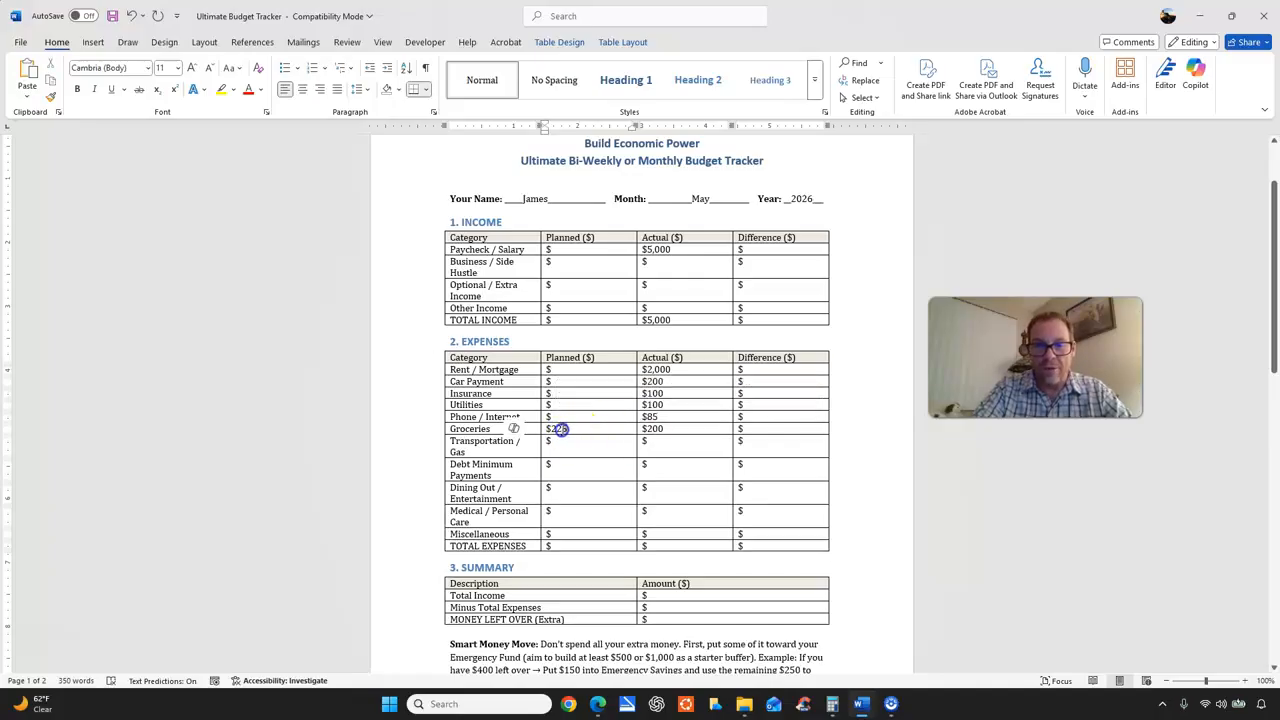
pyautogui.doubleClick(565, 430)
pyautogui.write('200')
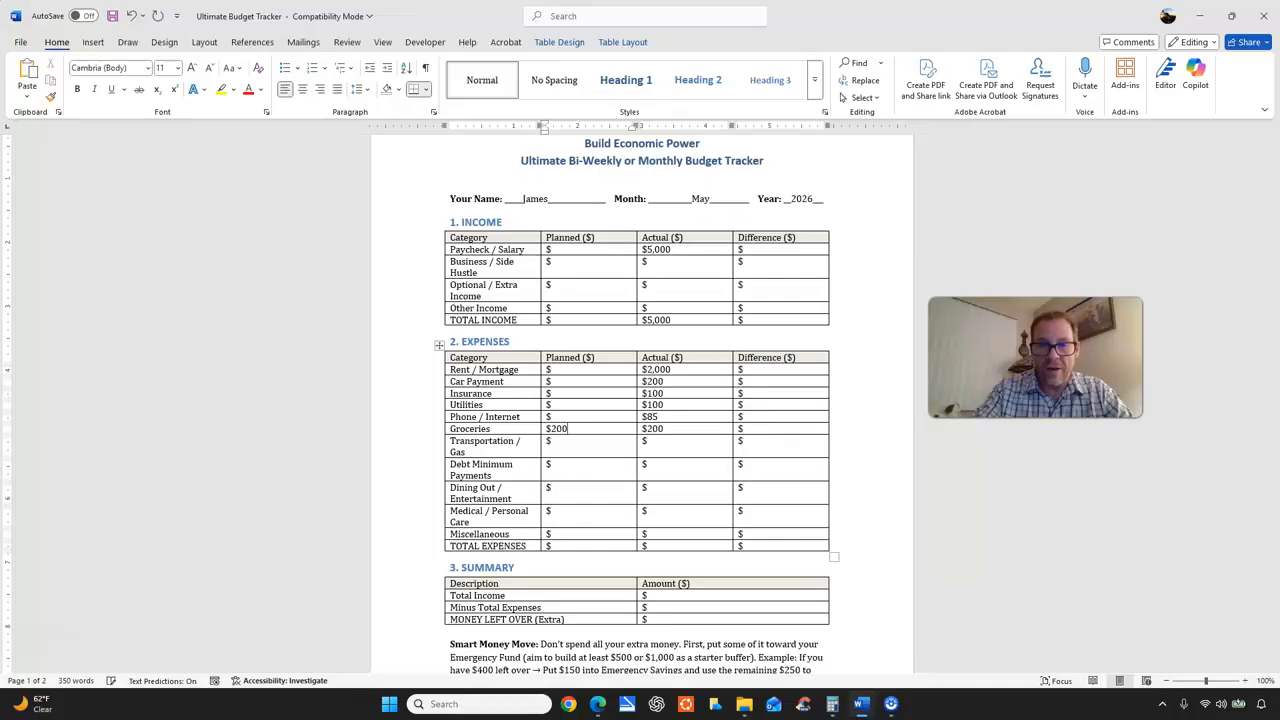
pyautogui.click(667, 430)
pyautogui.doubleClick(652, 429)
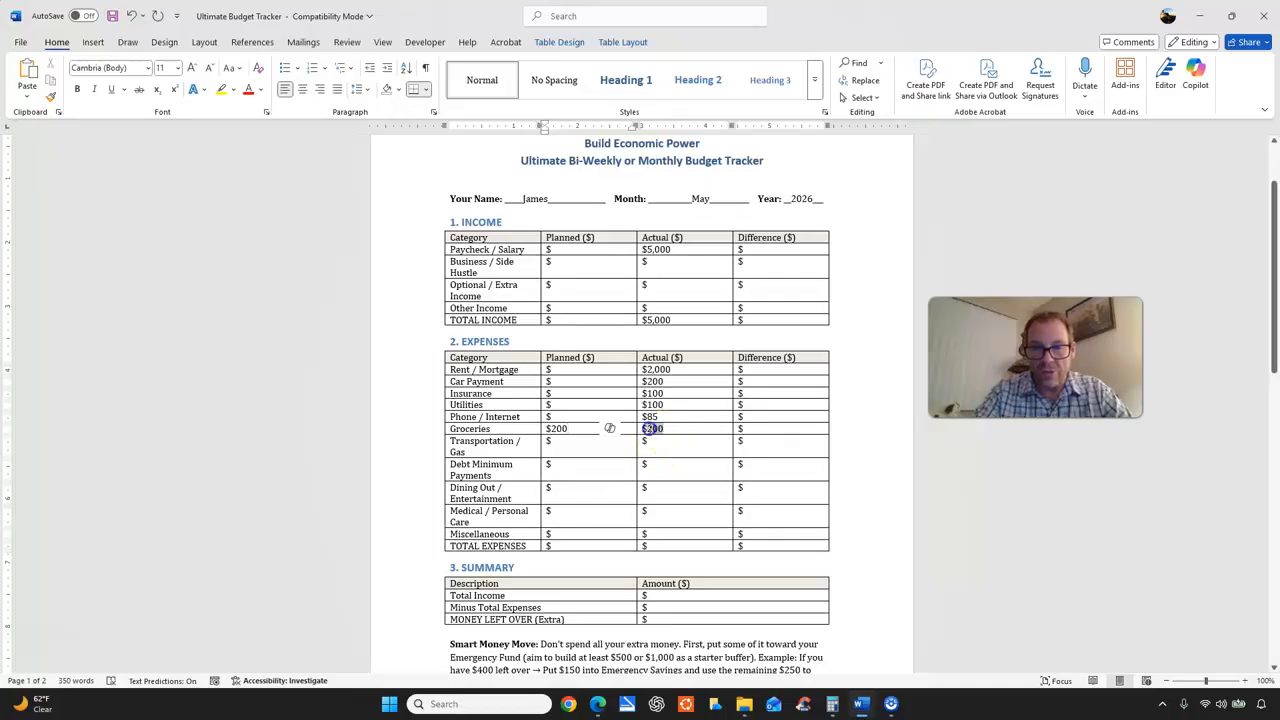
pyautogui.write('222')
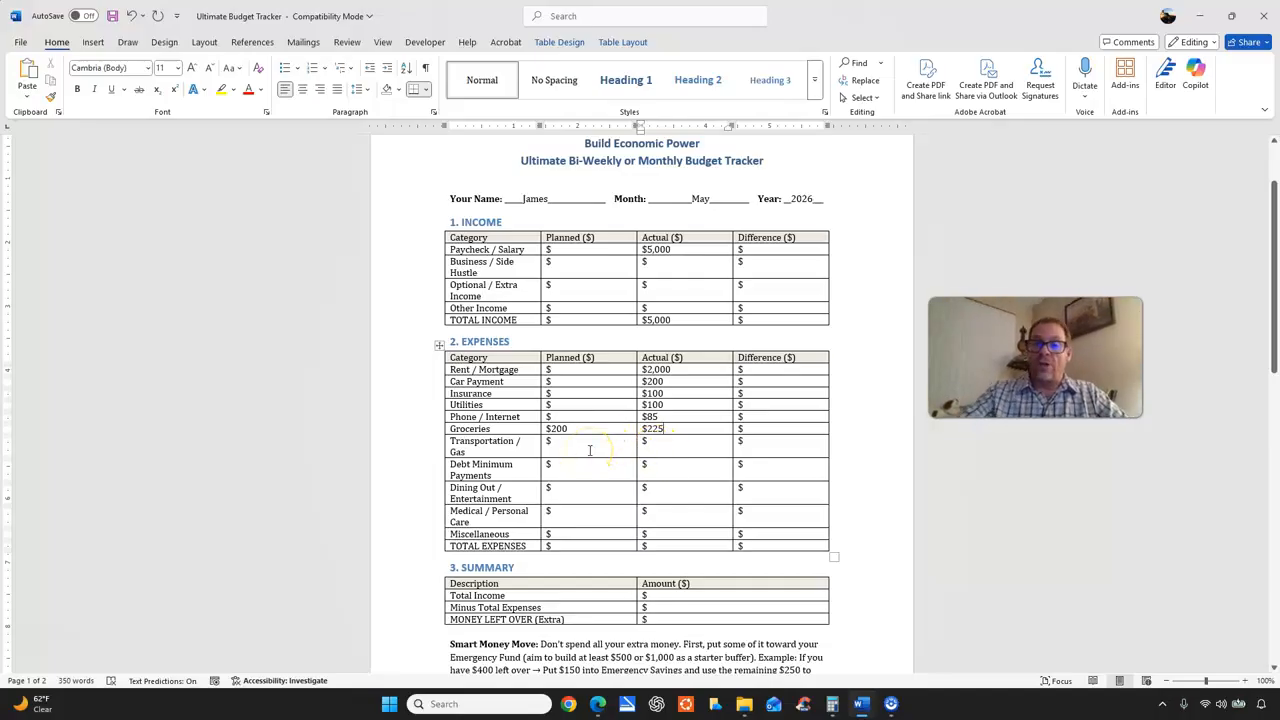
# Set Transportation / Gas to 150 planned and 175 actual, and Debt Minimum Payments to 100 planned and 110 actual.
pyautogui.click(615, 446)
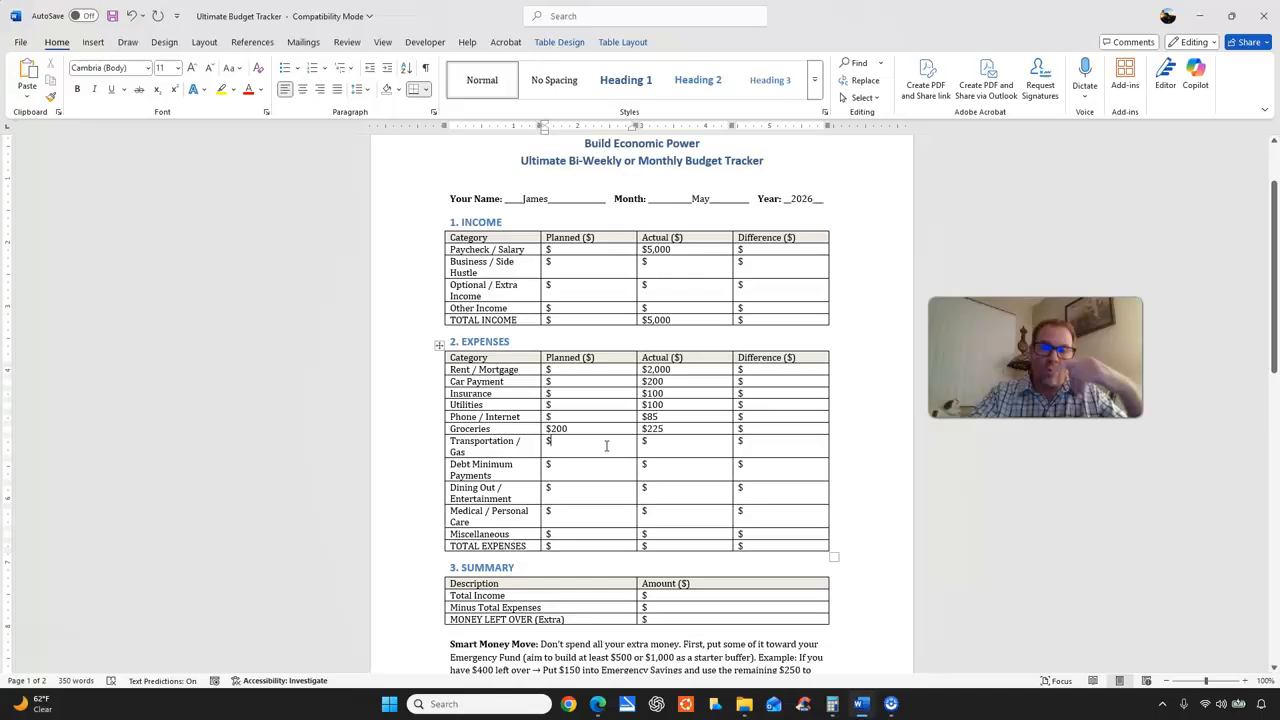
pyautogui.write('150')
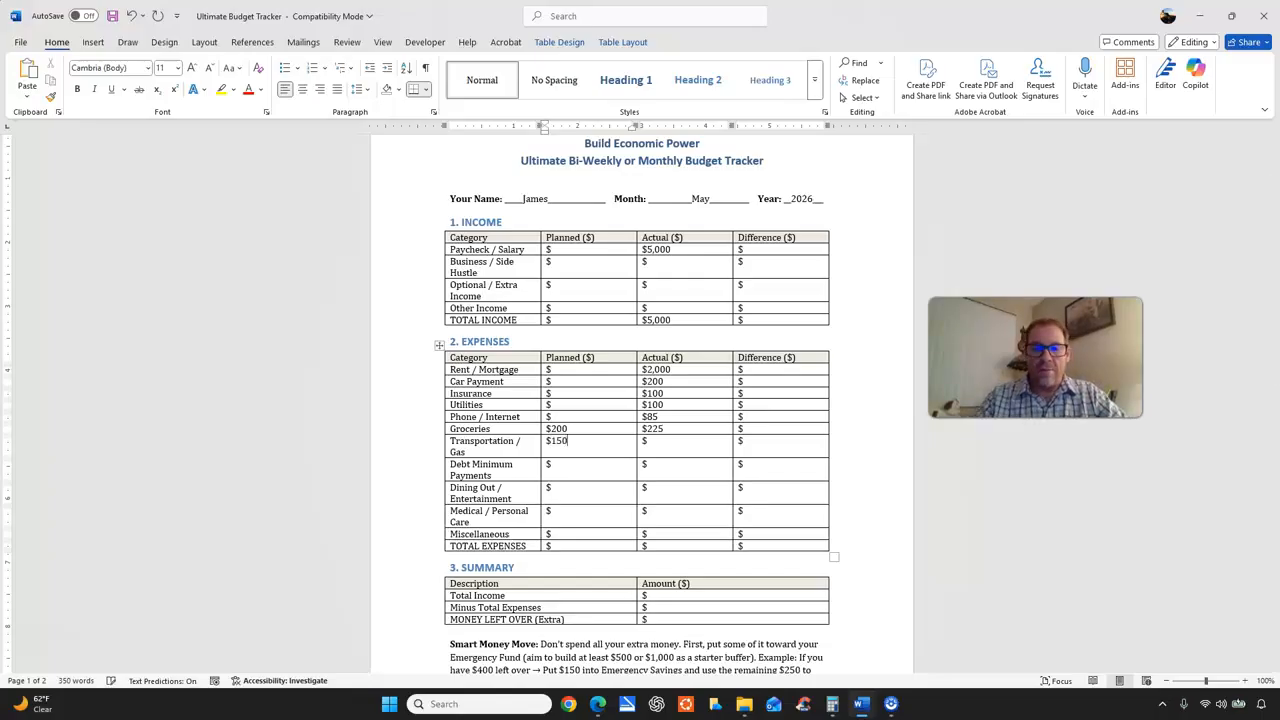
pyautogui.click(685, 447)
pyautogui.write('175')
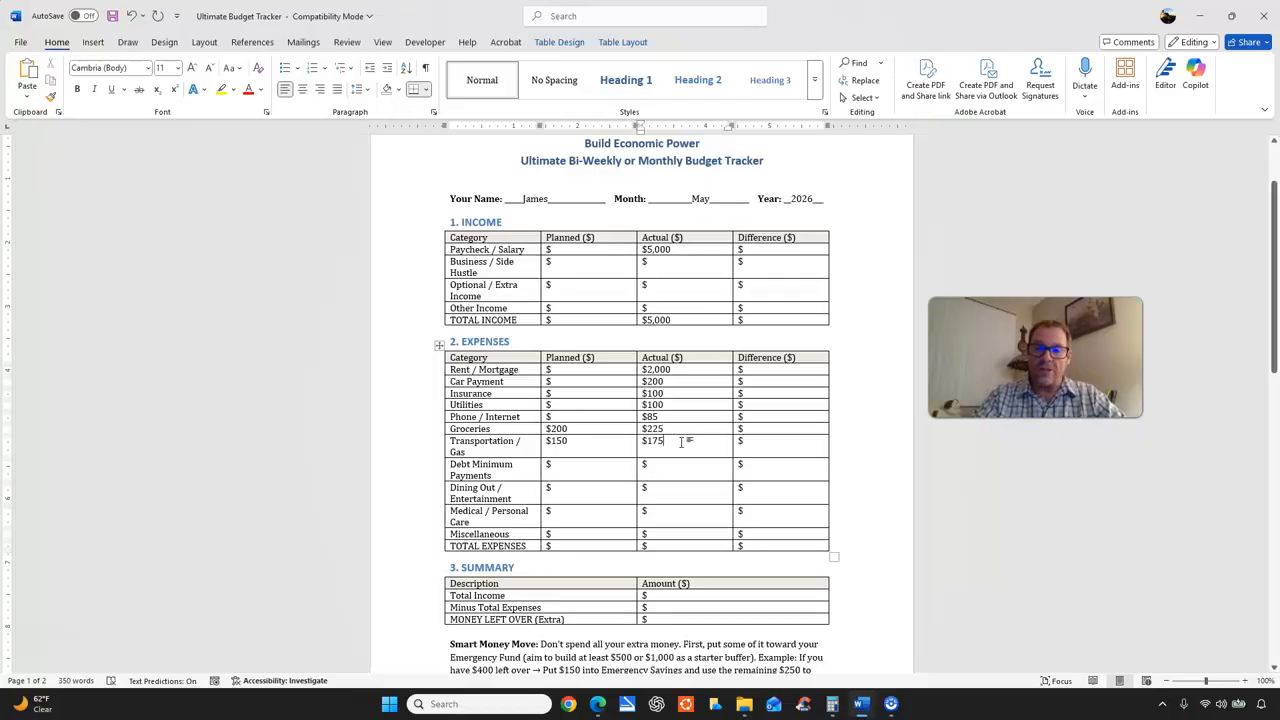
pyautogui.click(608, 467)
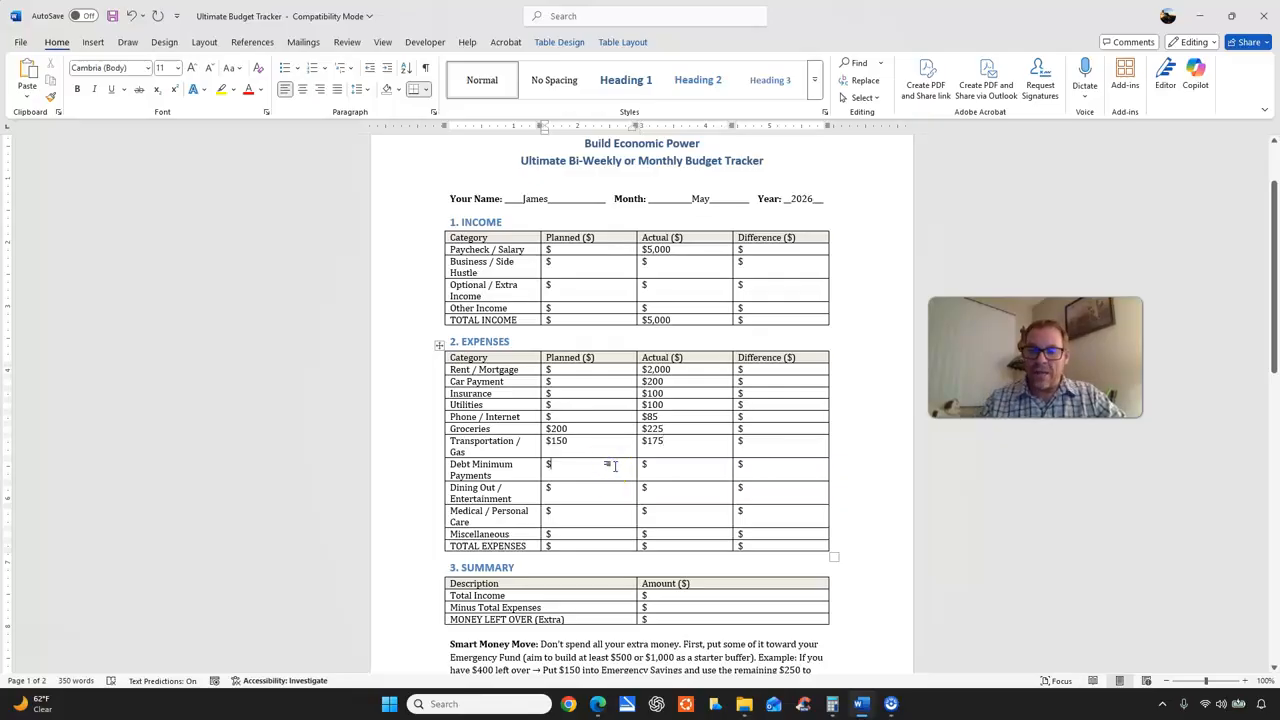
pyautogui.write('100')
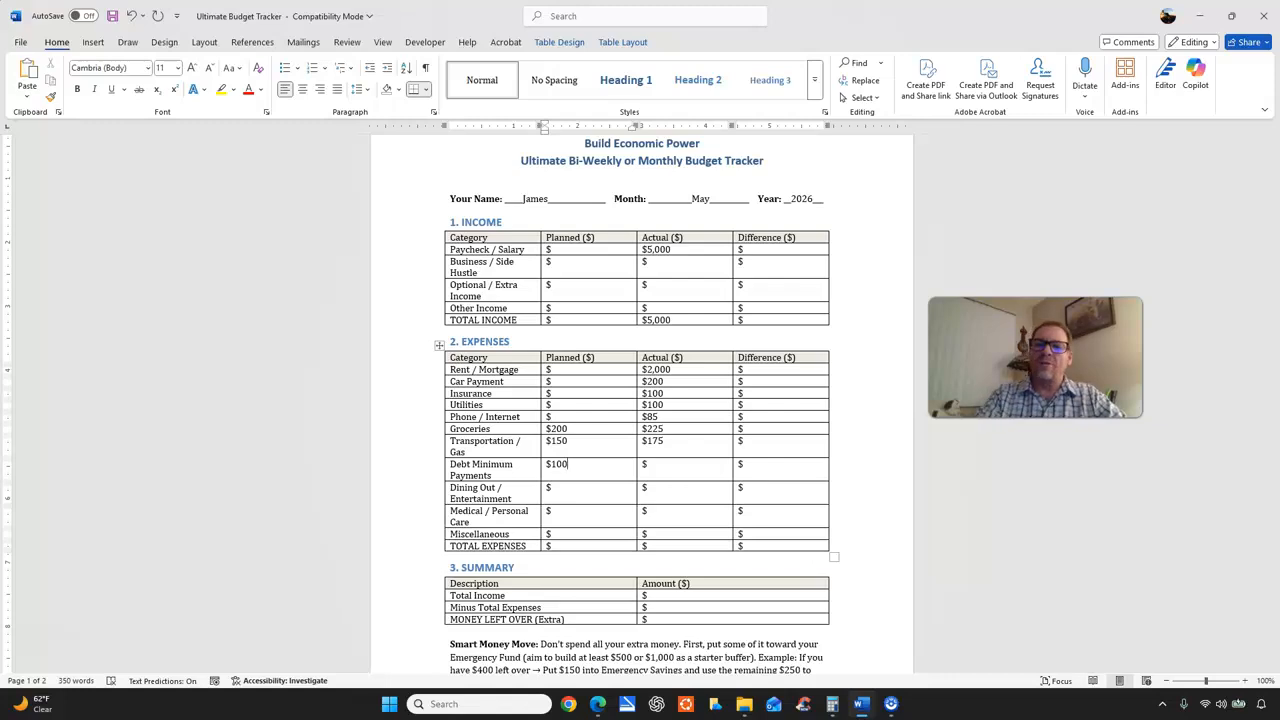
pyautogui.click(667, 463)
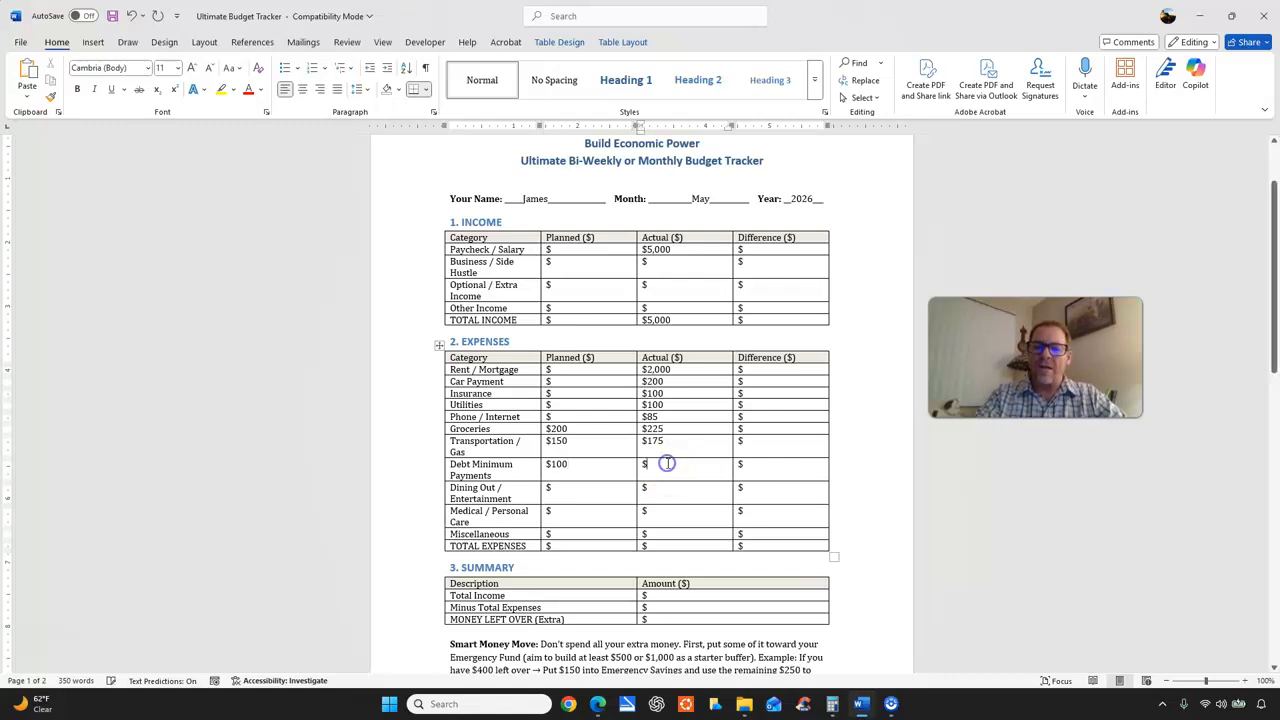
pyautogui.write('110')
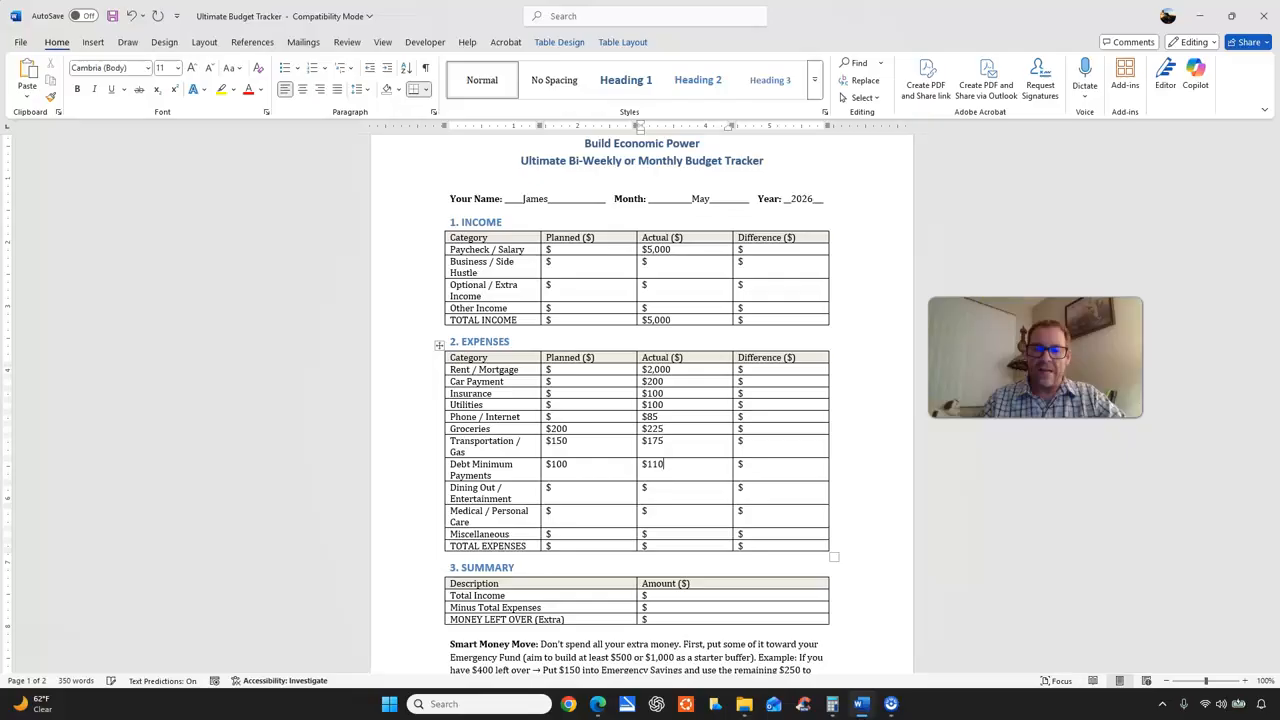
# Enter 75 planned and 100 actual for Dining Out / Entertainment, and 25 actual for Medical / Personal Care.
pyautogui.click(607, 490)
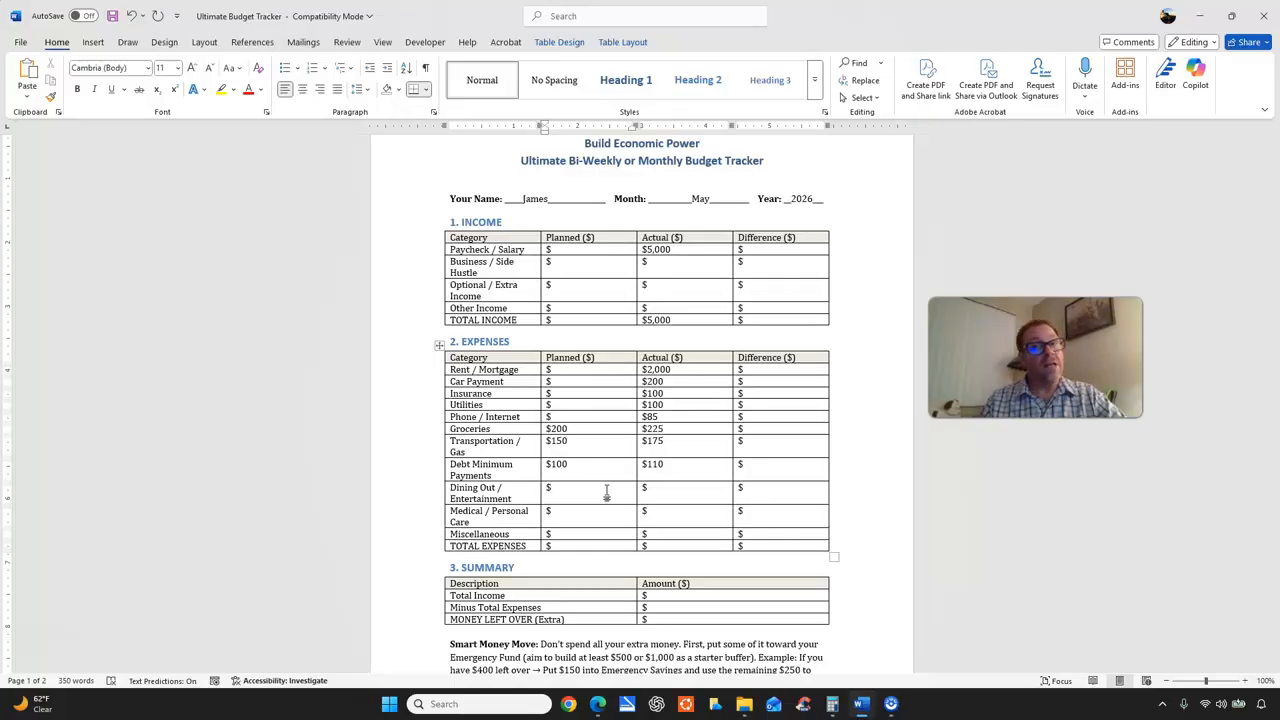
pyautogui.write('75')
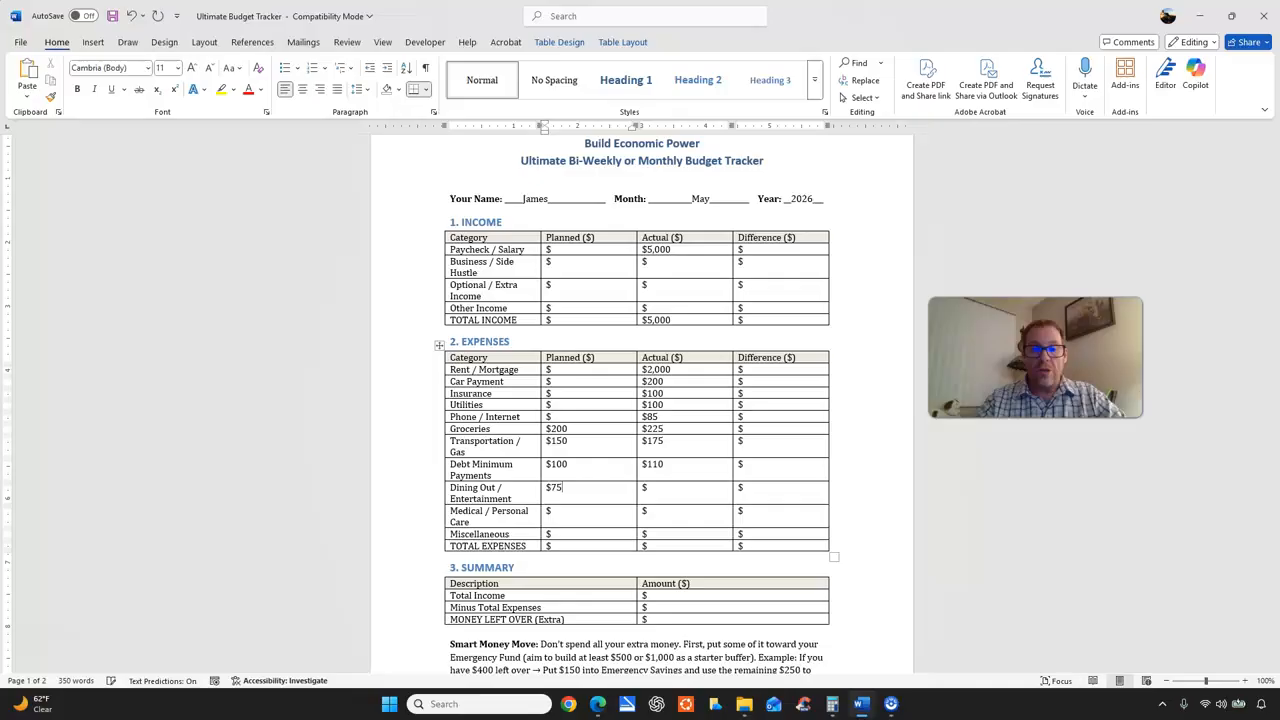
pyautogui.click(652, 487)
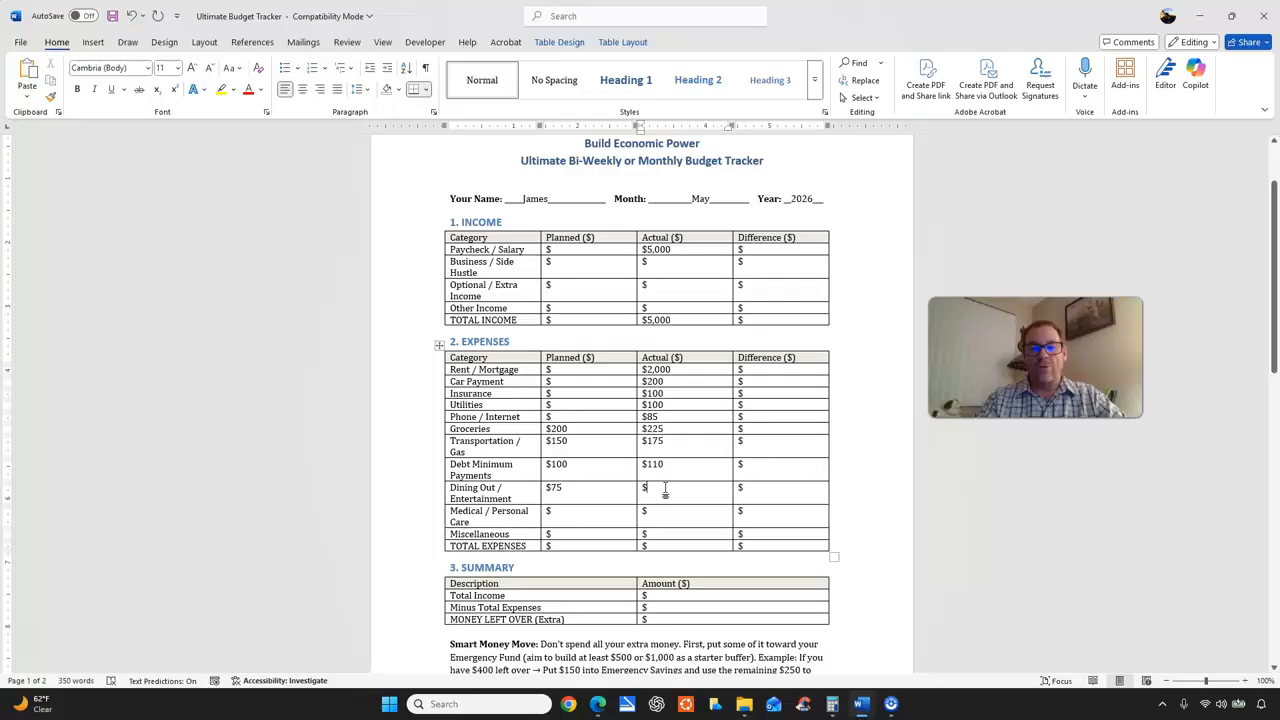
pyautogui.write('100')
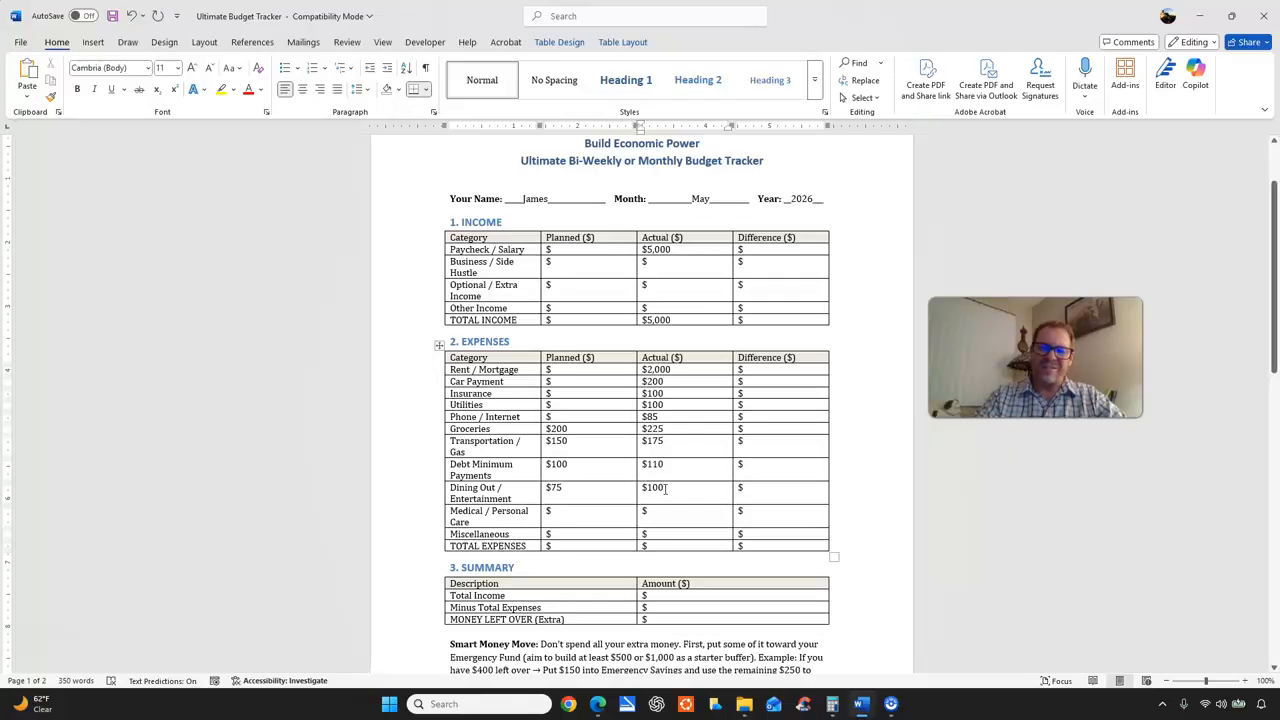
pyautogui.click(606, 514)
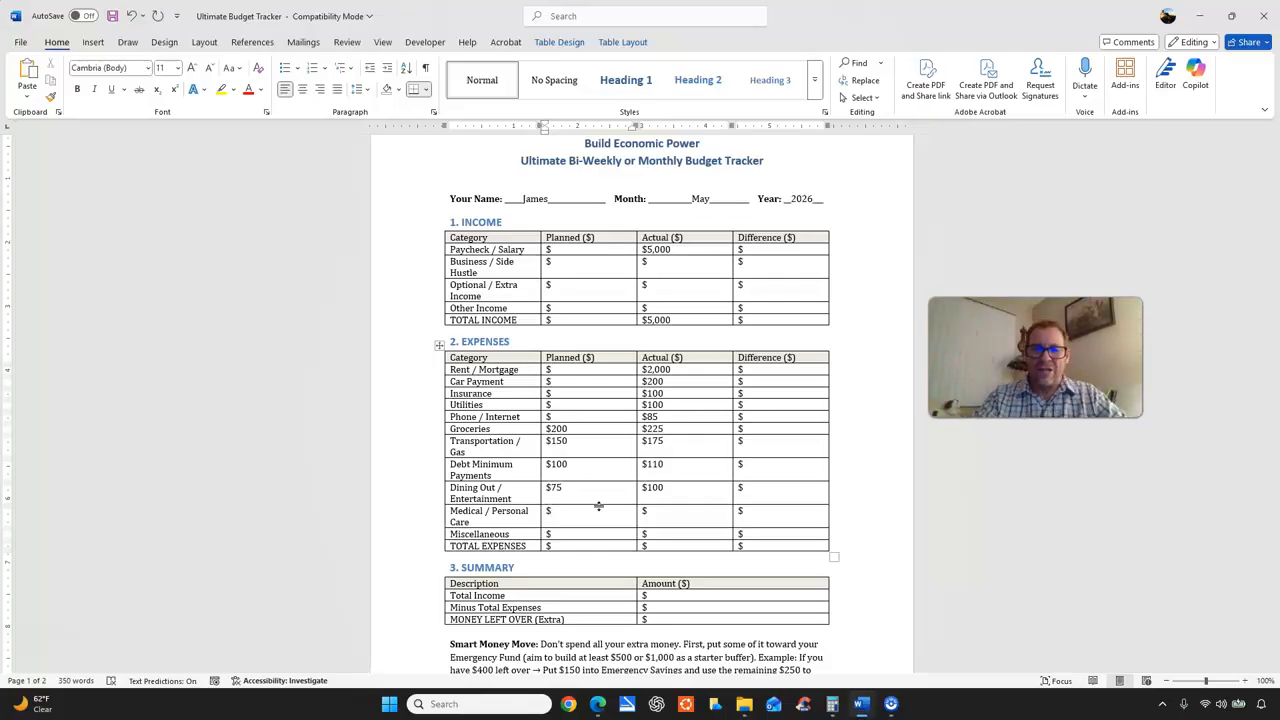
pyautogui.click(668, 518)
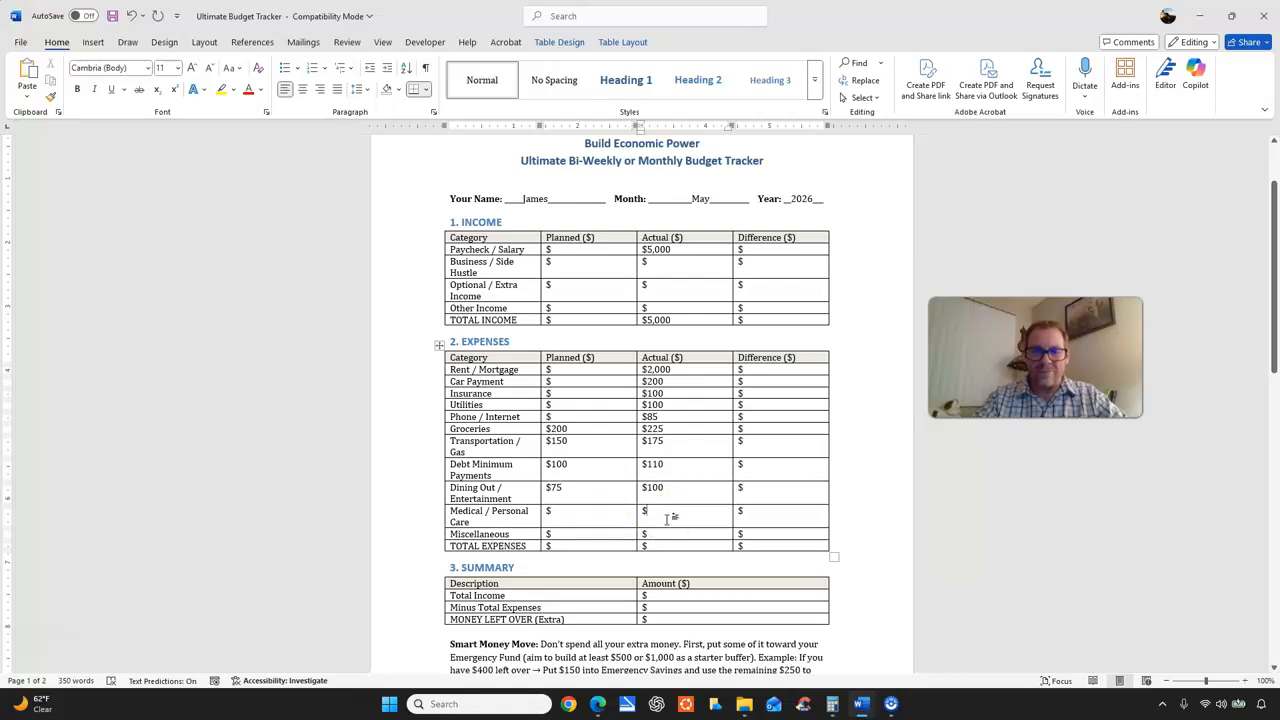
pyautogui.write('25')
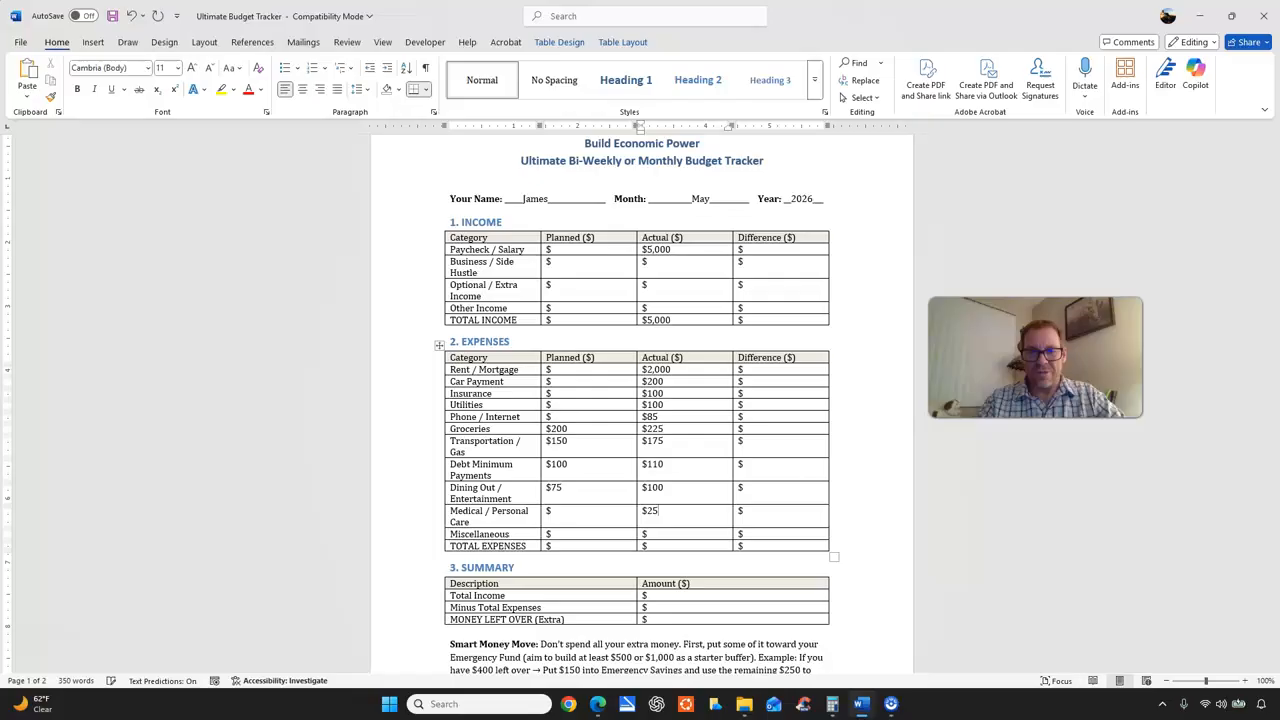
# Enter 25 as the planned and 30 as the actual amount for Miscellaneous.
pyautogui.click(621, 533)
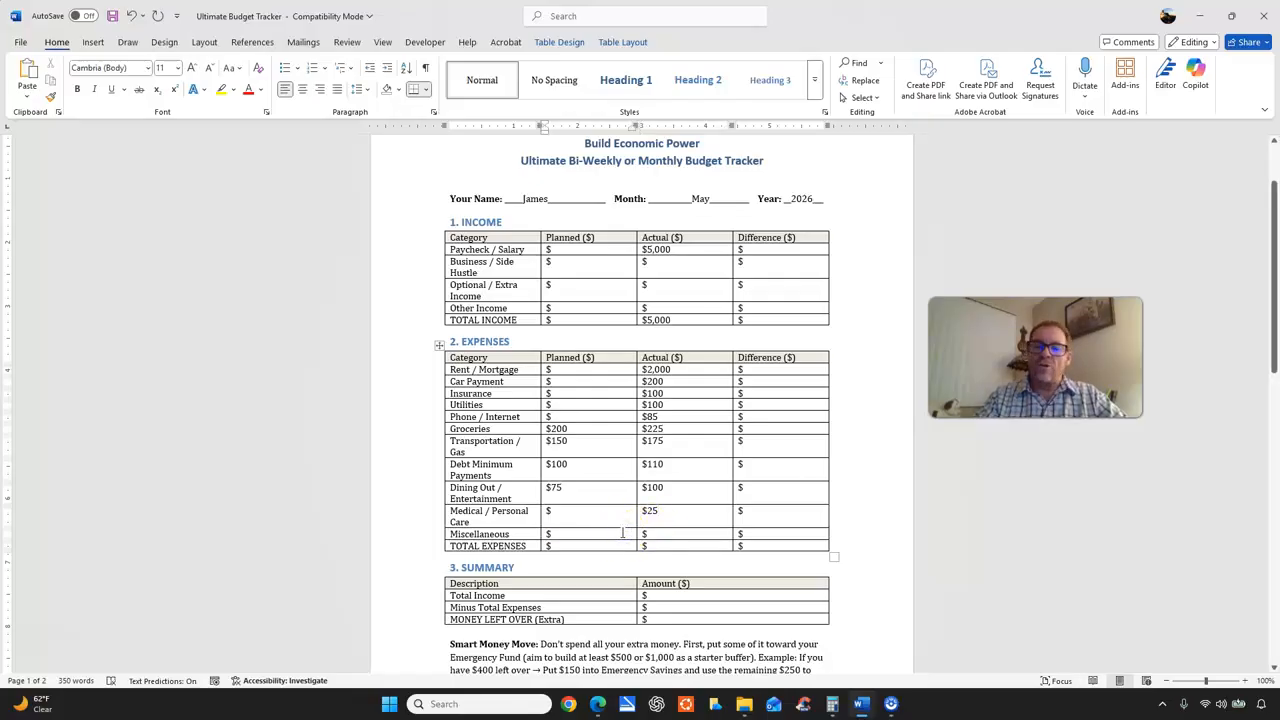
pyautogui.click(610, 531)
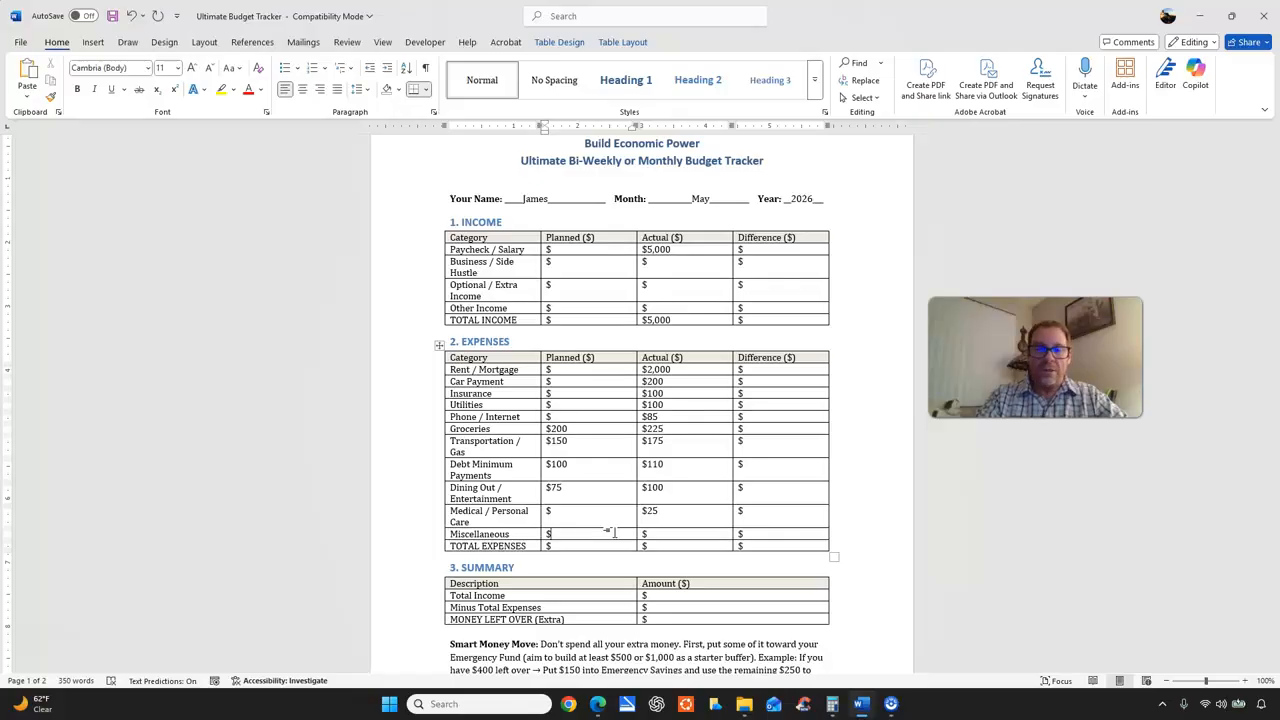
pyautogui.write('25')
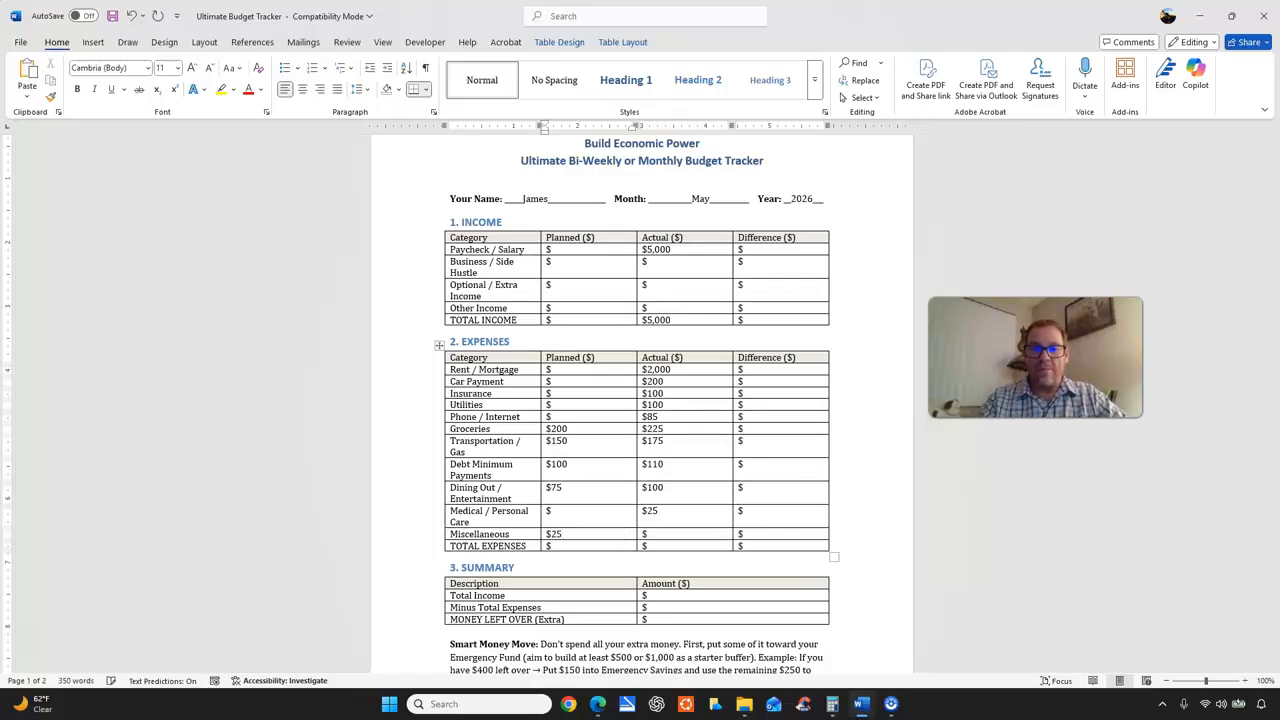
pyautogui.click(684, 527)
pyautogui.click(684, 536)
pyautogui.write('30')
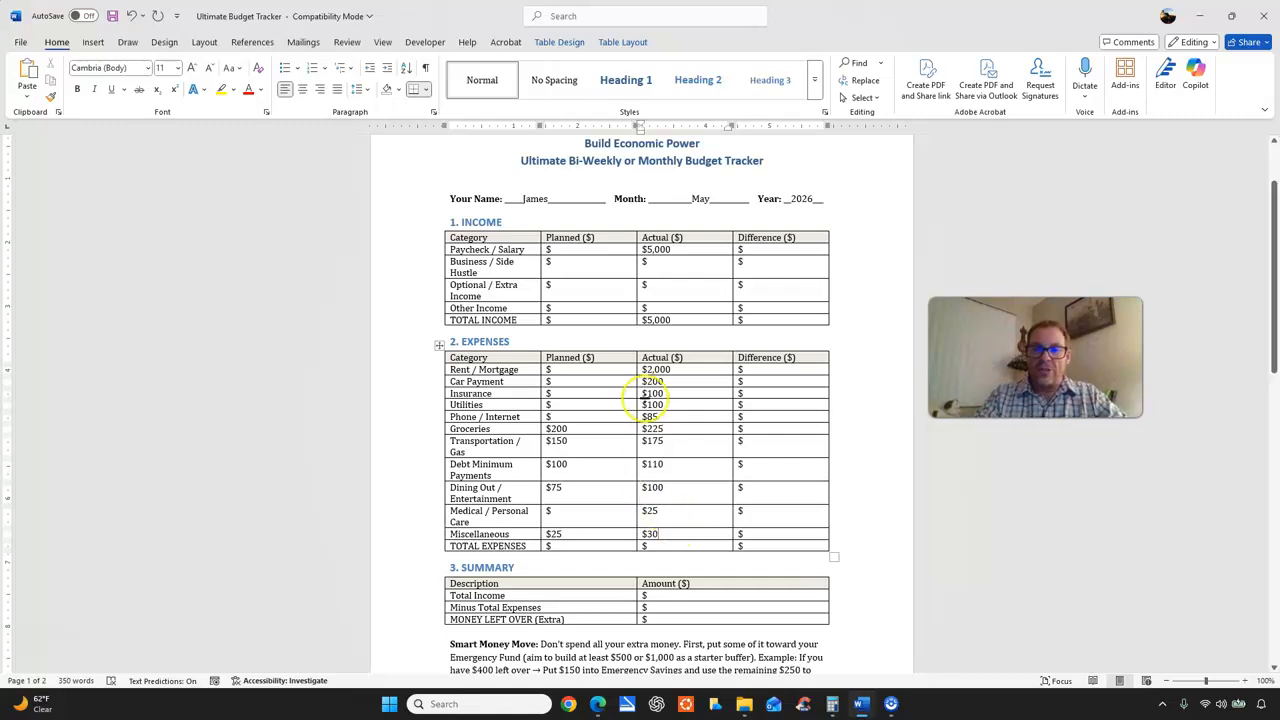
# Enter planned amounts of 2,000 for Rent / Mortgage and 200 for Car Payment.
pyautogui.click(571, 371)
pyautogui.write('2')
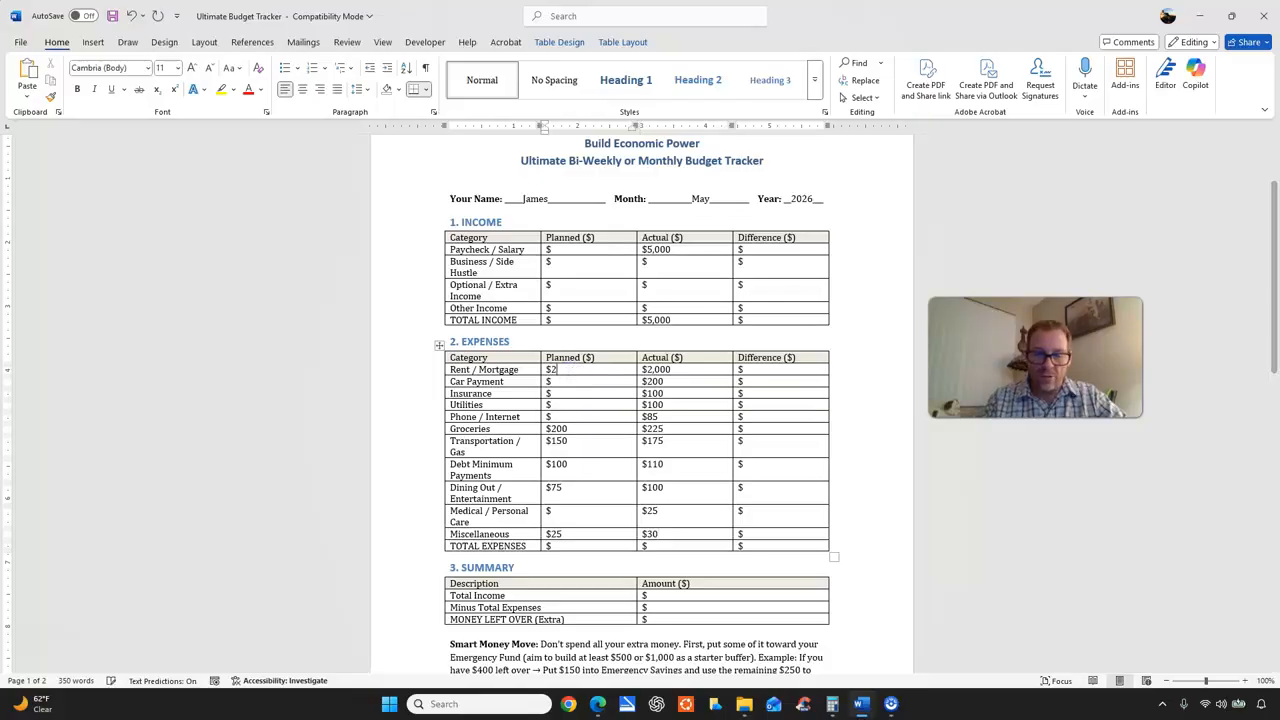
pyautogui.write(',000')
pyautogui.click(580, 383)
pyautogui.write('2')
pyautogui.write('00')
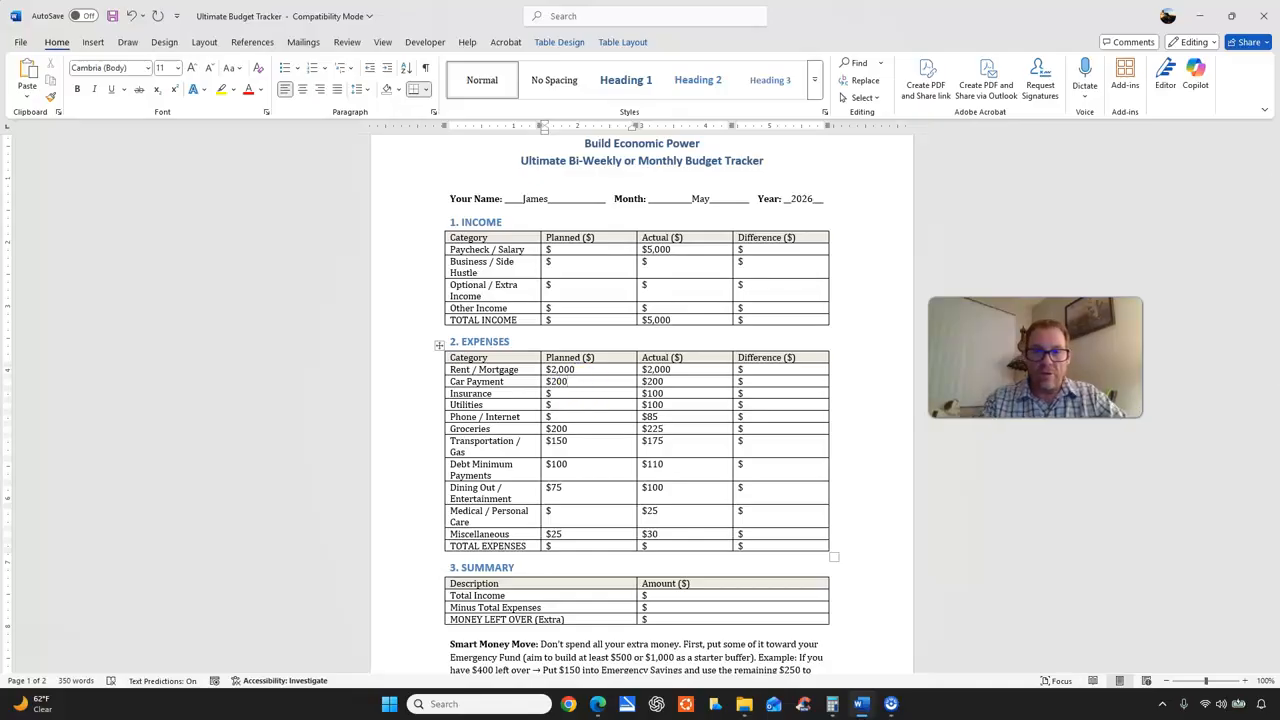
# Enter planned expenses of 100 for Insurance, 100 for Utilities, 85 for Phone / Internet and 25 for Medical / Personal Care.
pyautogui.click(571, 392)
pyautogui.write('100')
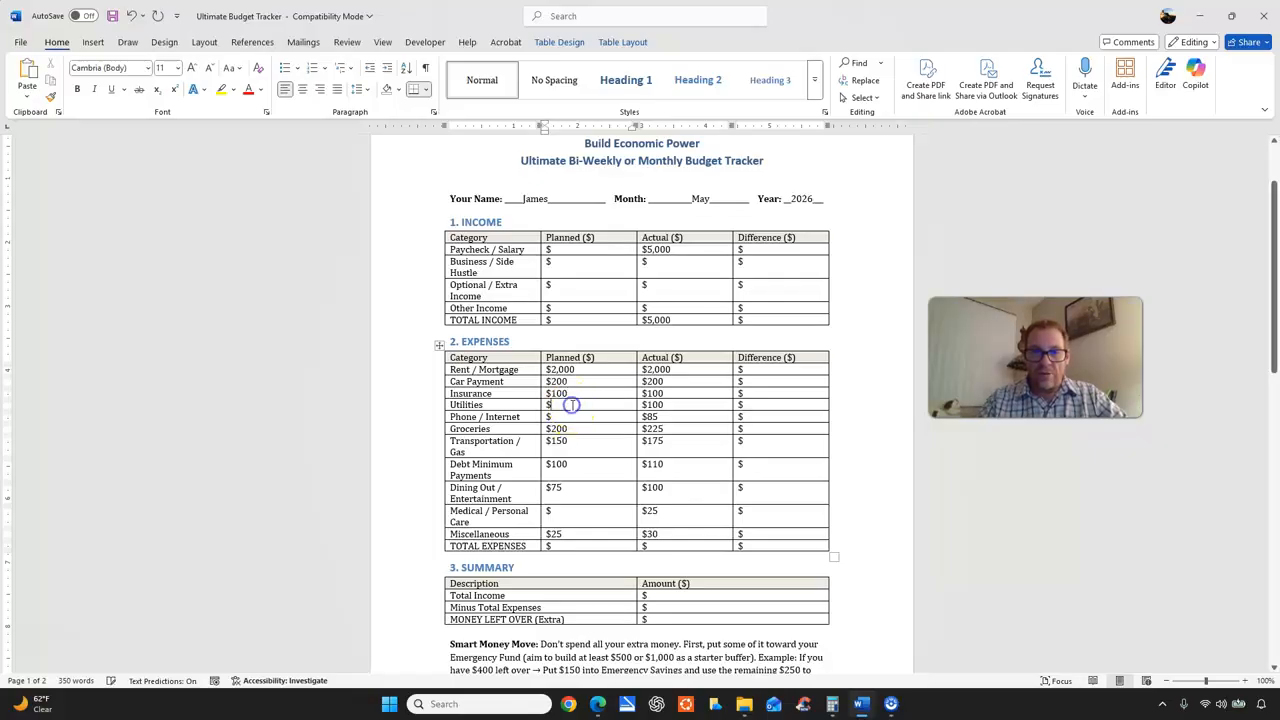
pyautogui.click(572, 404)
pyautogui.write('100')
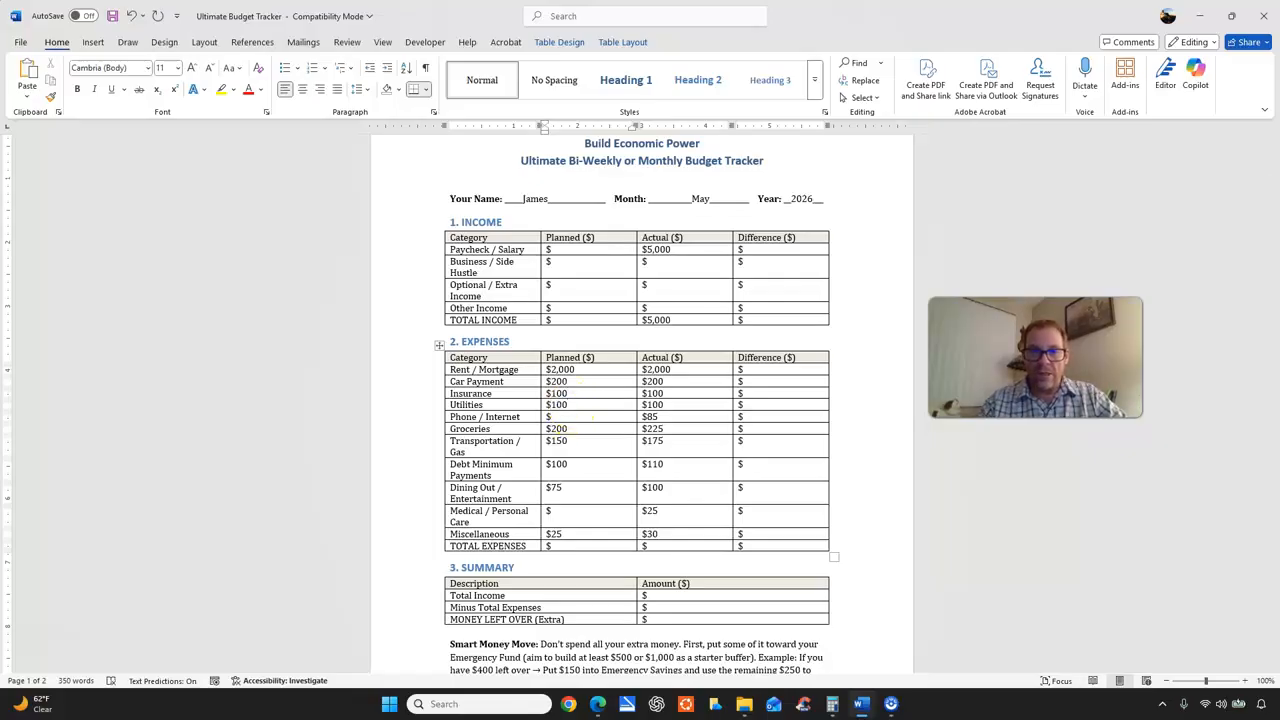
pyautogui.click(566, 416)
pyautogui.write('85')
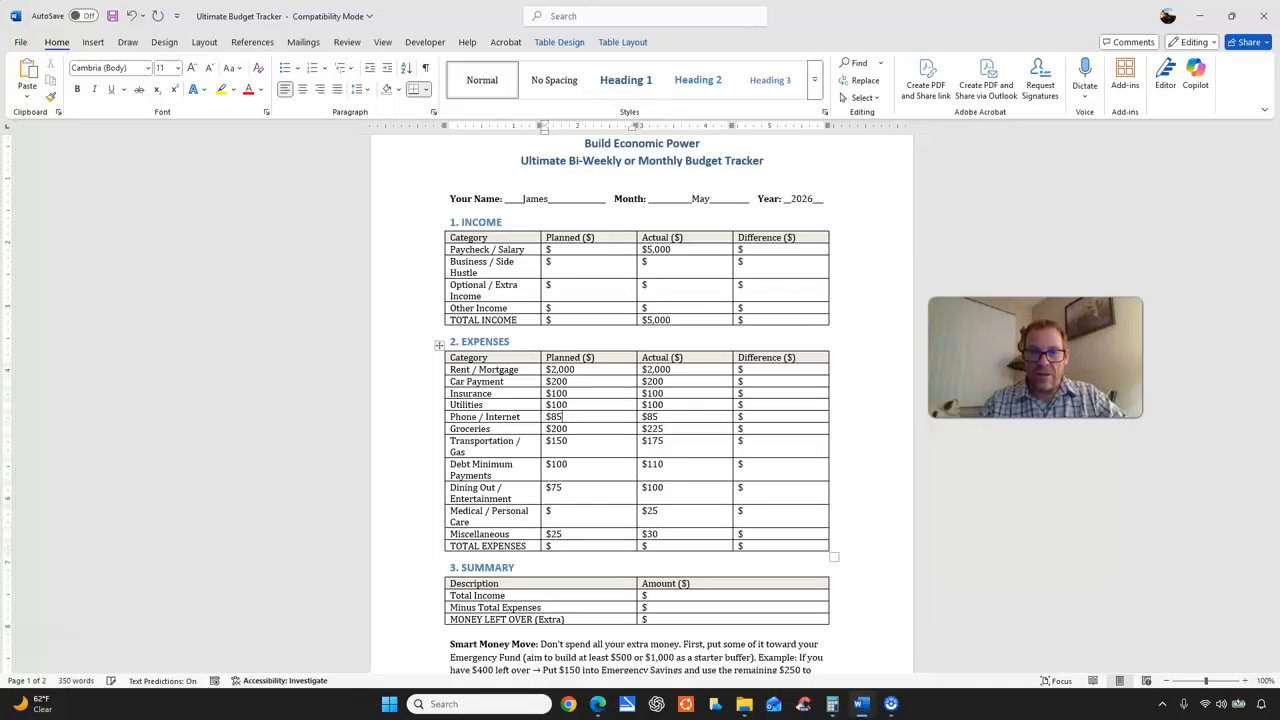
pyautogui.click(568, 514)
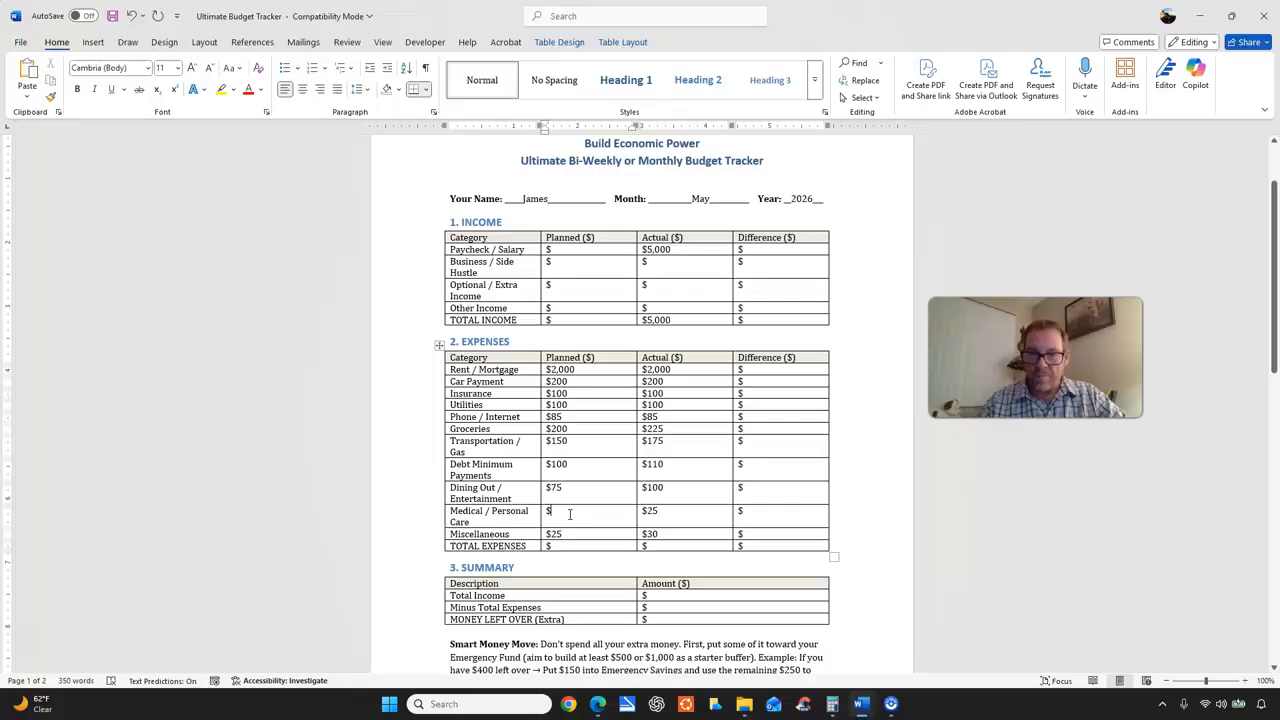
pyautogui.write('25')
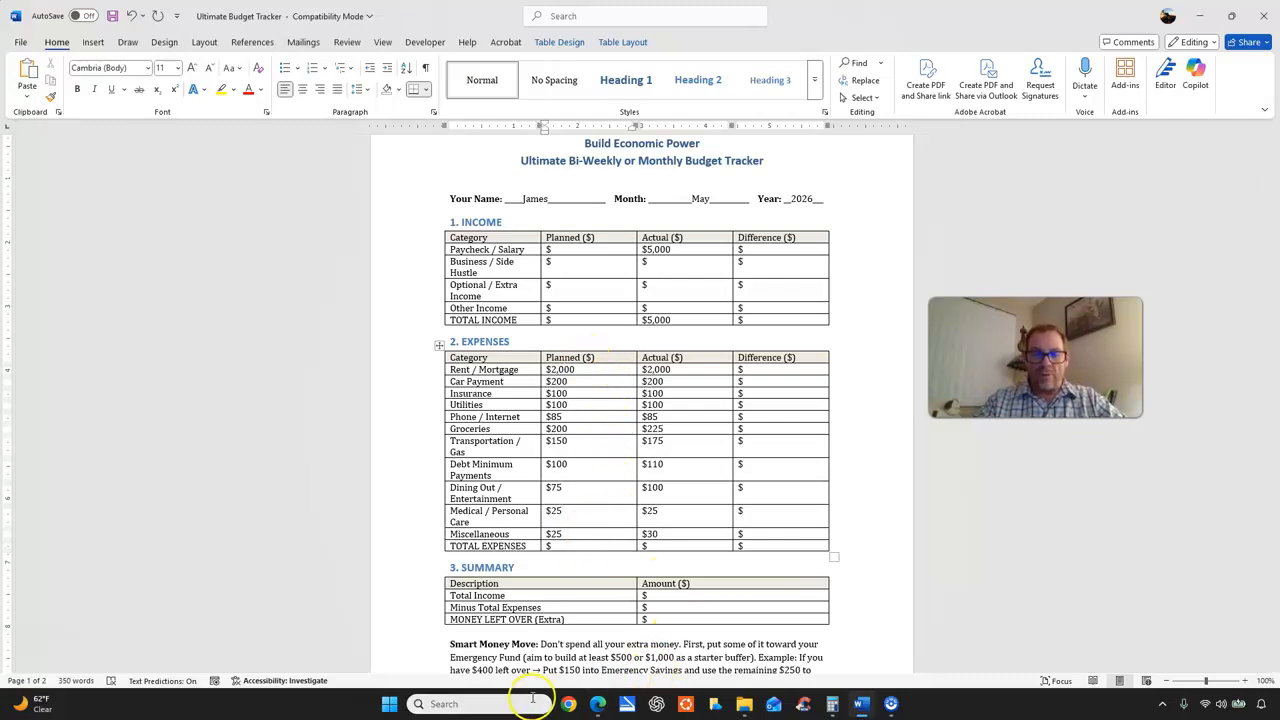
# Switch to Calculator, clear it and add the planned expenses: 2000, 200, 100, 100, 85, 200, 150, 100, 75, 25 and 25.
pyautogui.click(832, 704)
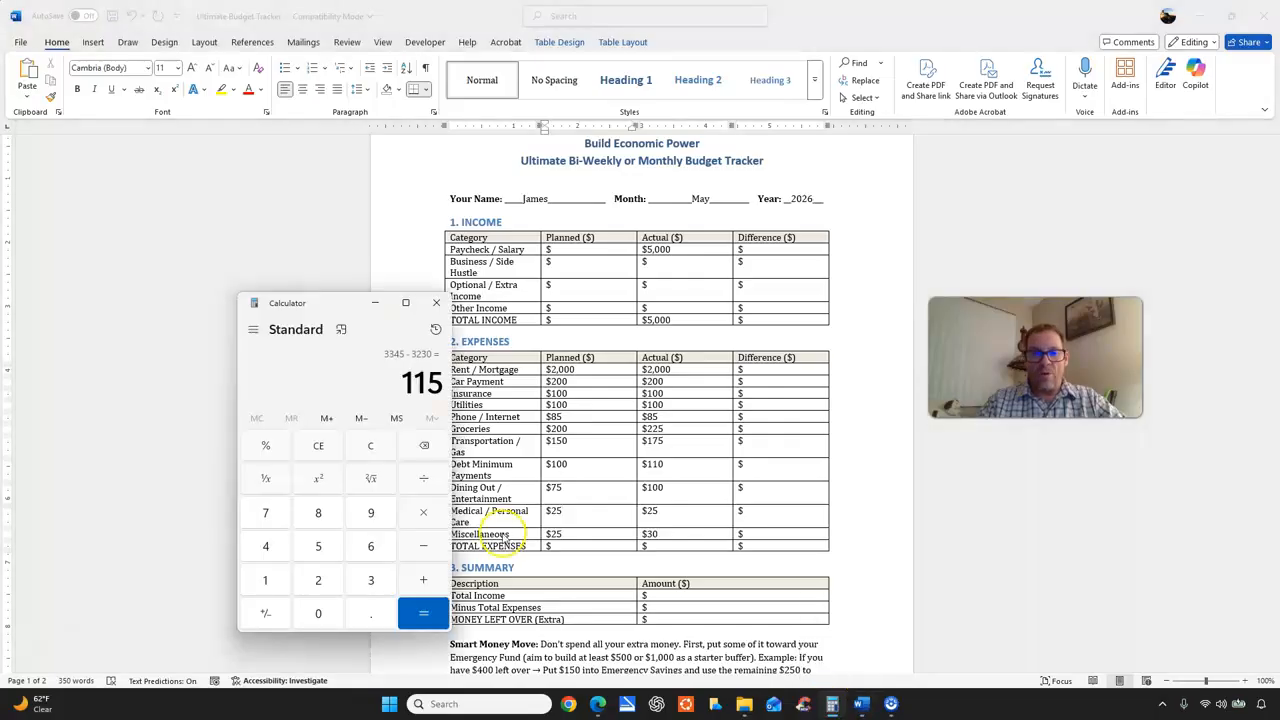
pyautogui.click(369, 449)
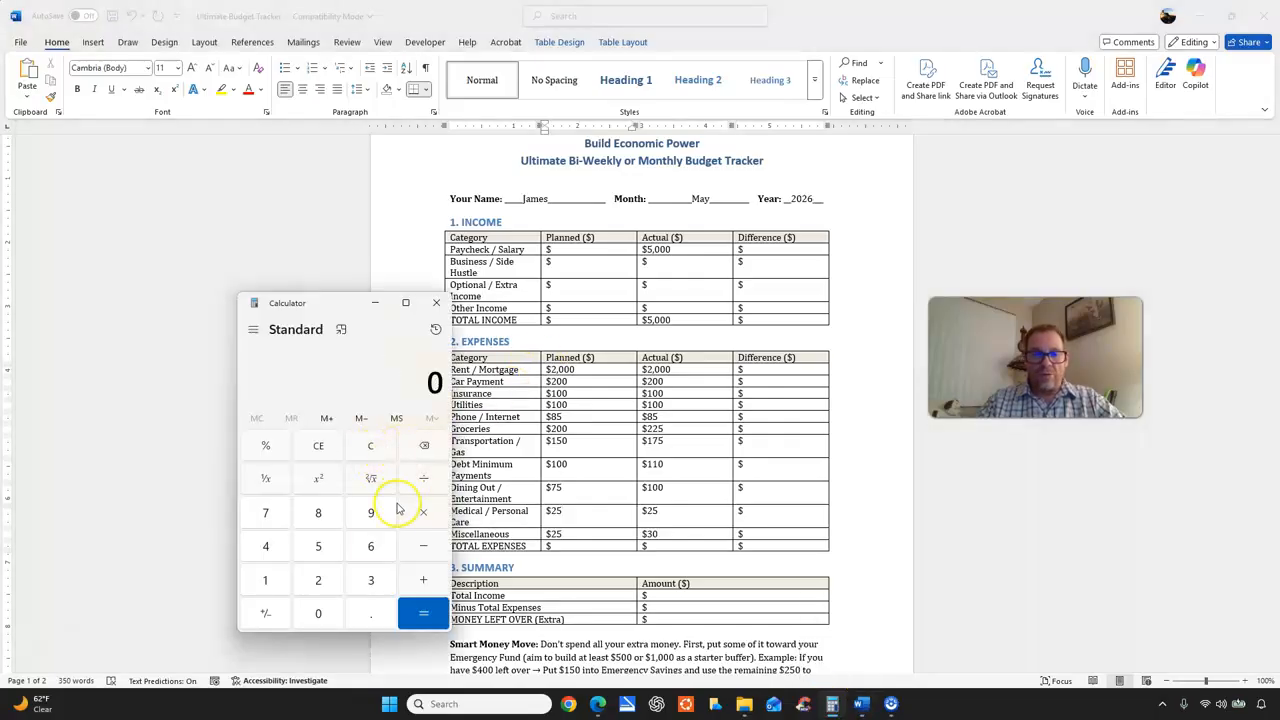
pyautogui.write('2,00')
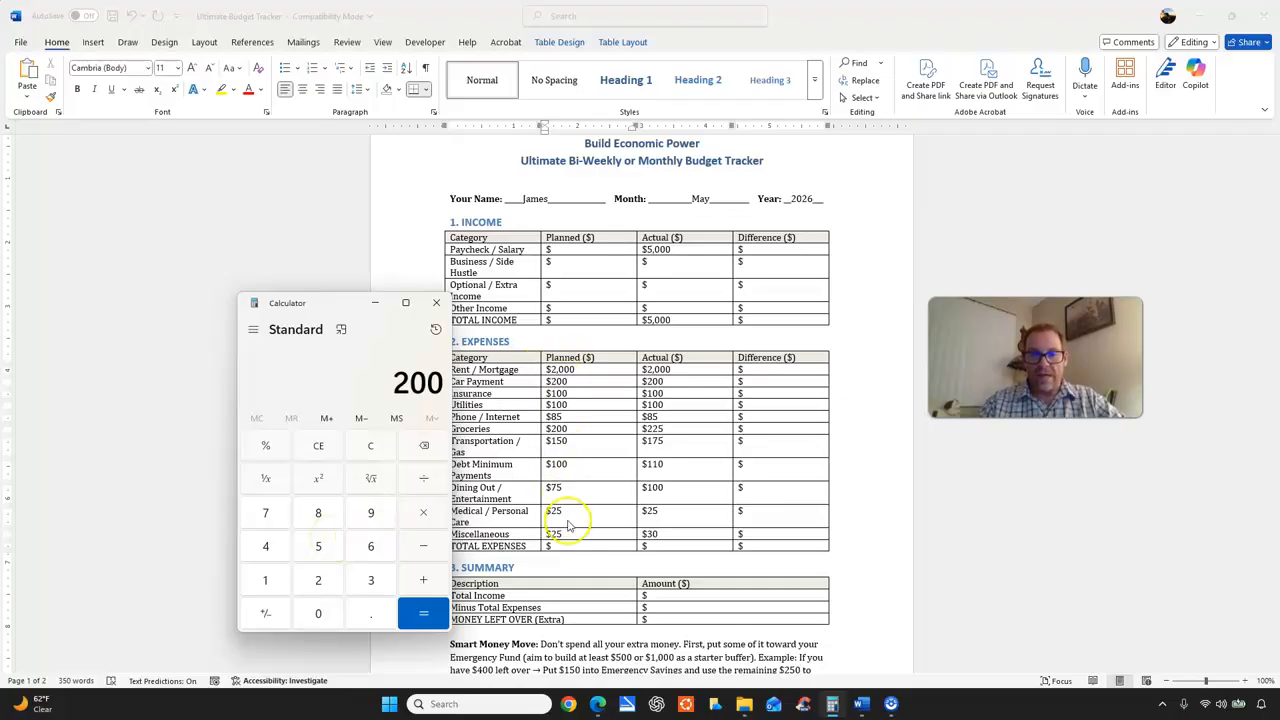
pyautogui.write('0')
pyautogui.press('+')
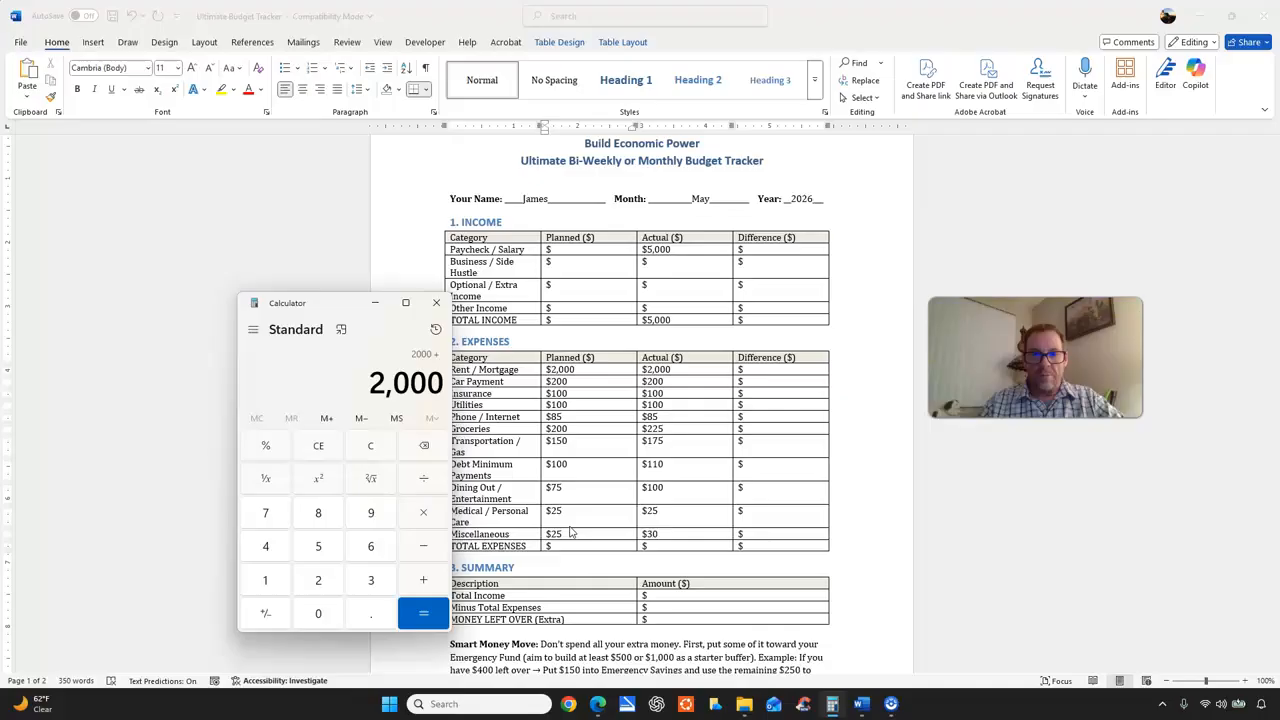
pyautogui.write('200')
pyautogui.press('+')
pyautogui.write('100')
pyautogui.press('+')
pyautogui.write('100')
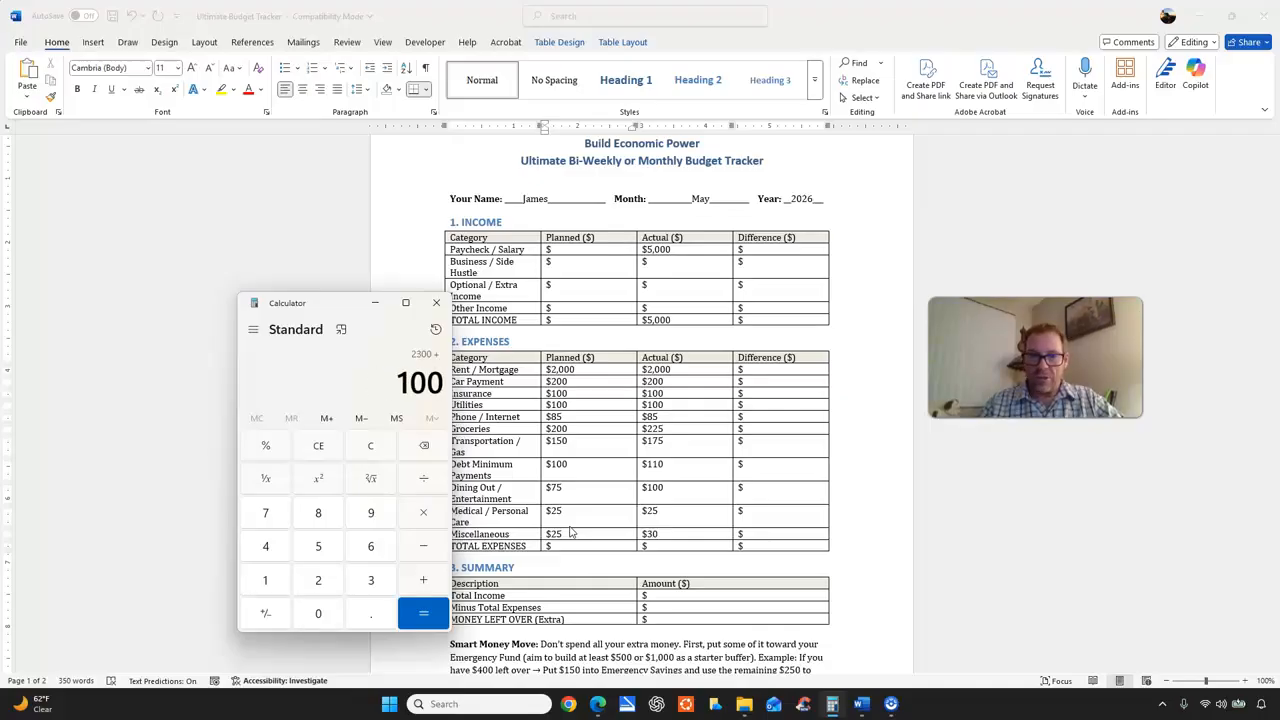
pyautogui.press('+')
pyautogui.write('+200+')
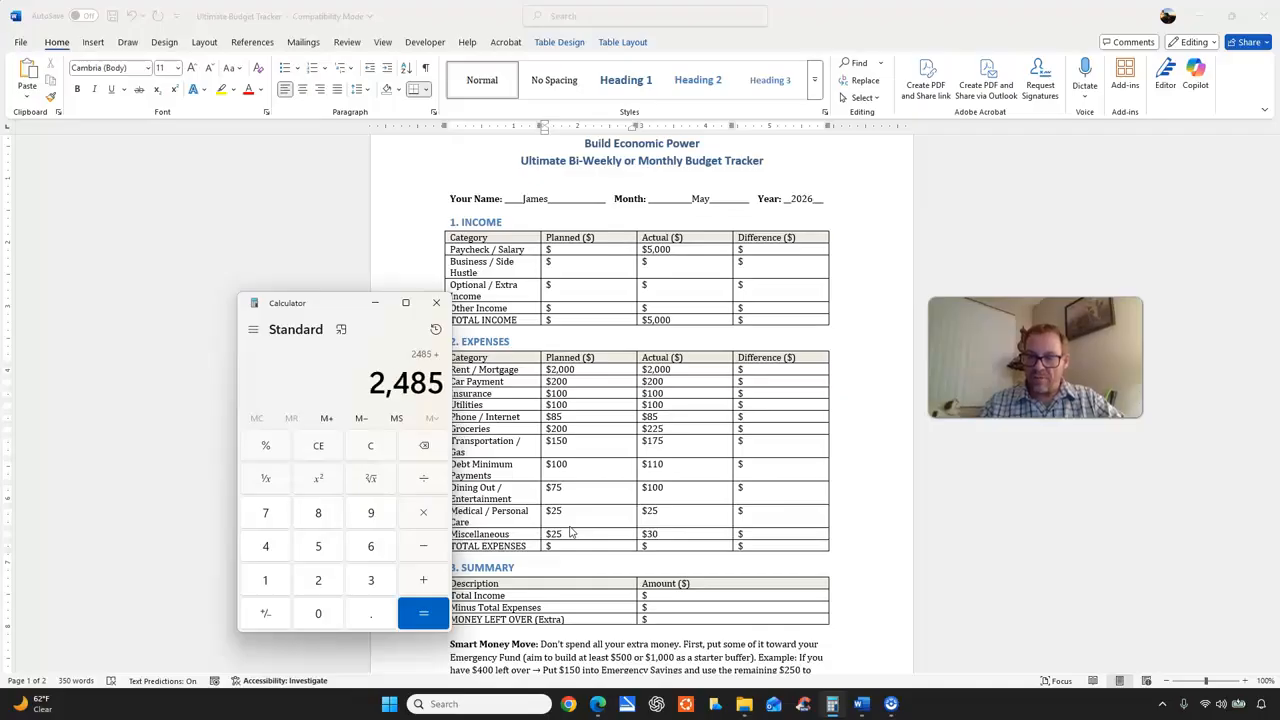
pyautogui.write('1')
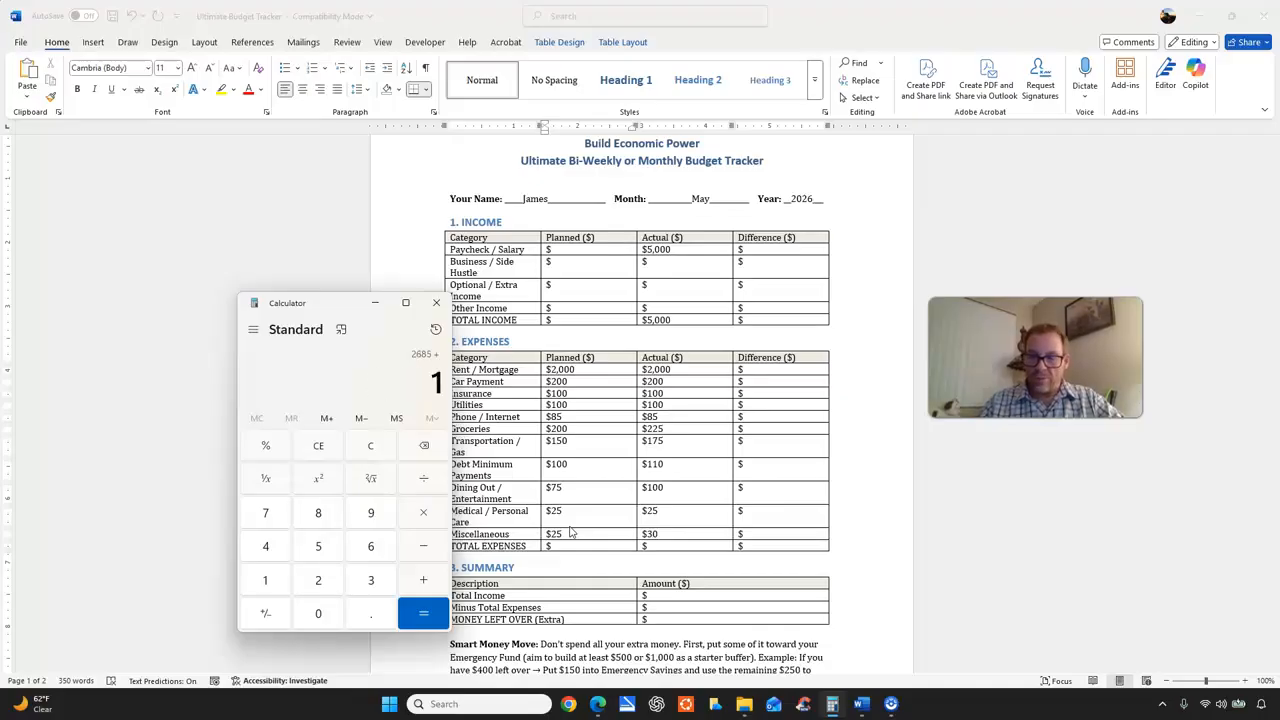
pyautogui.write('50+100+75+25')
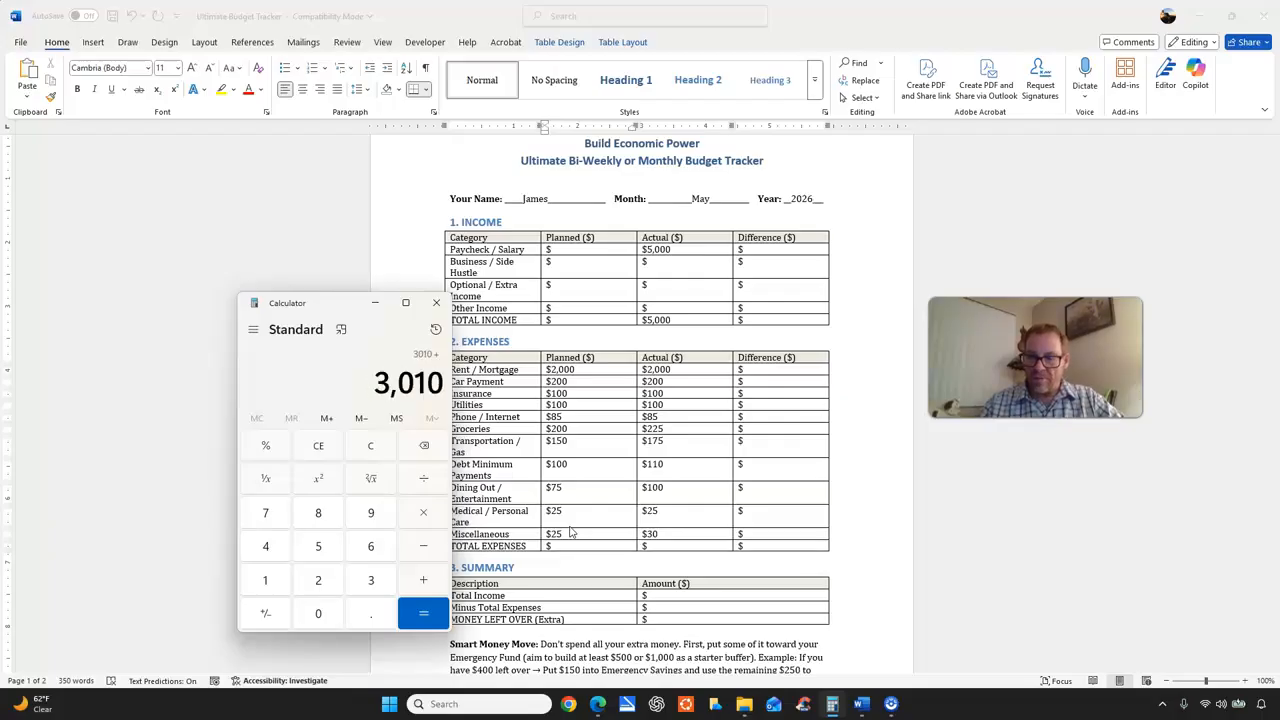
pyautogui.write('+25')
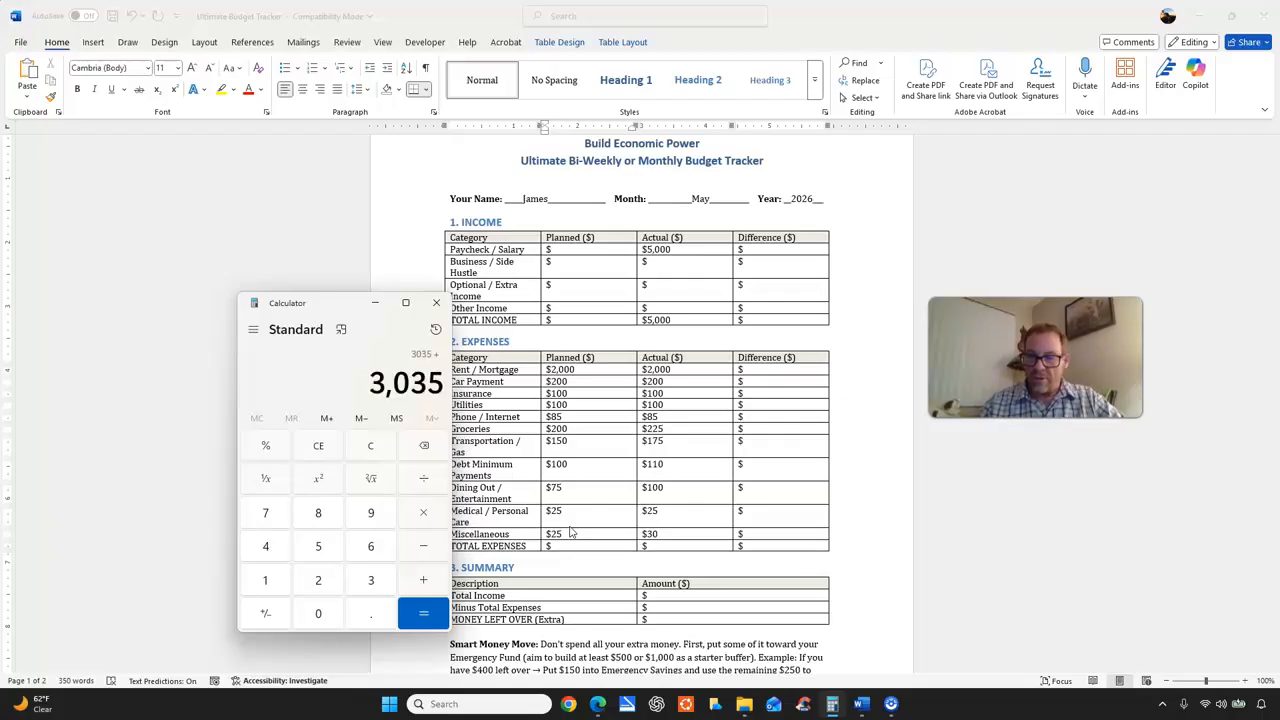
pyautogui.press('Return')
# Switch back to the Word budget tracker and enter 3.060 as the planned TOTAL EXPENSES.
pyautogui.click(571, 543)
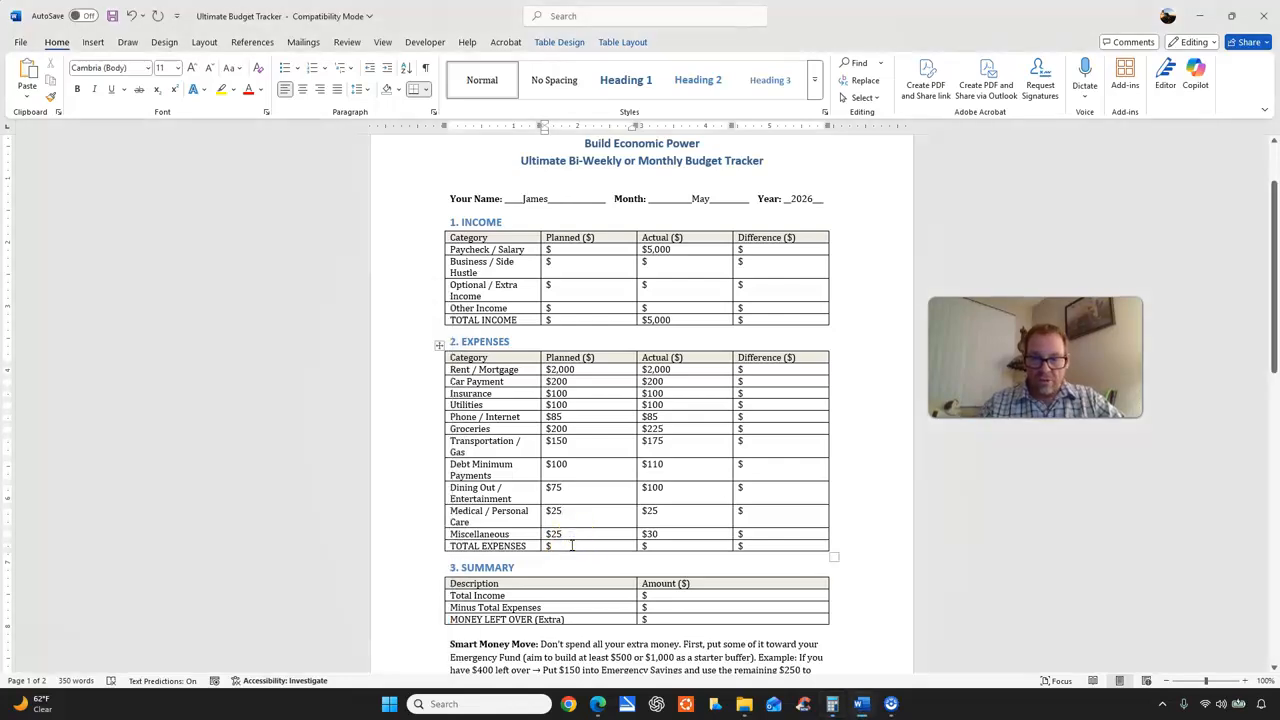
pyautogui.write('3,060')
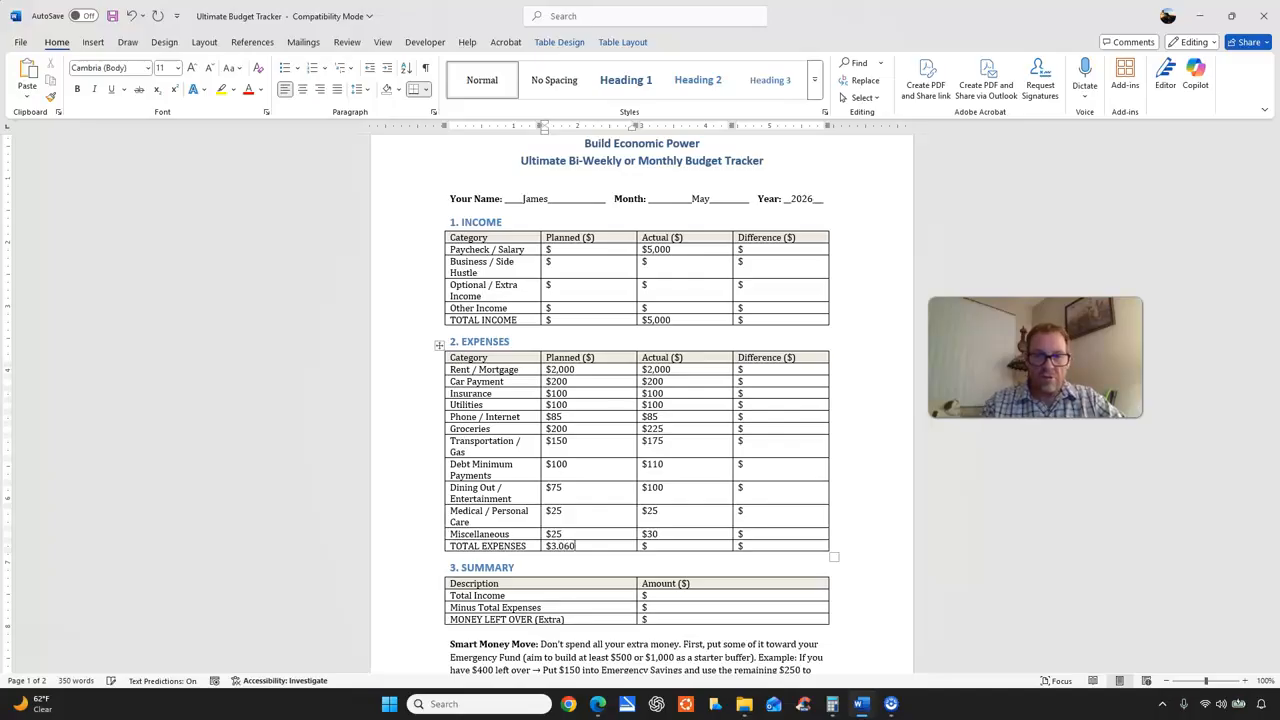
pyautogui.click(672, 548)
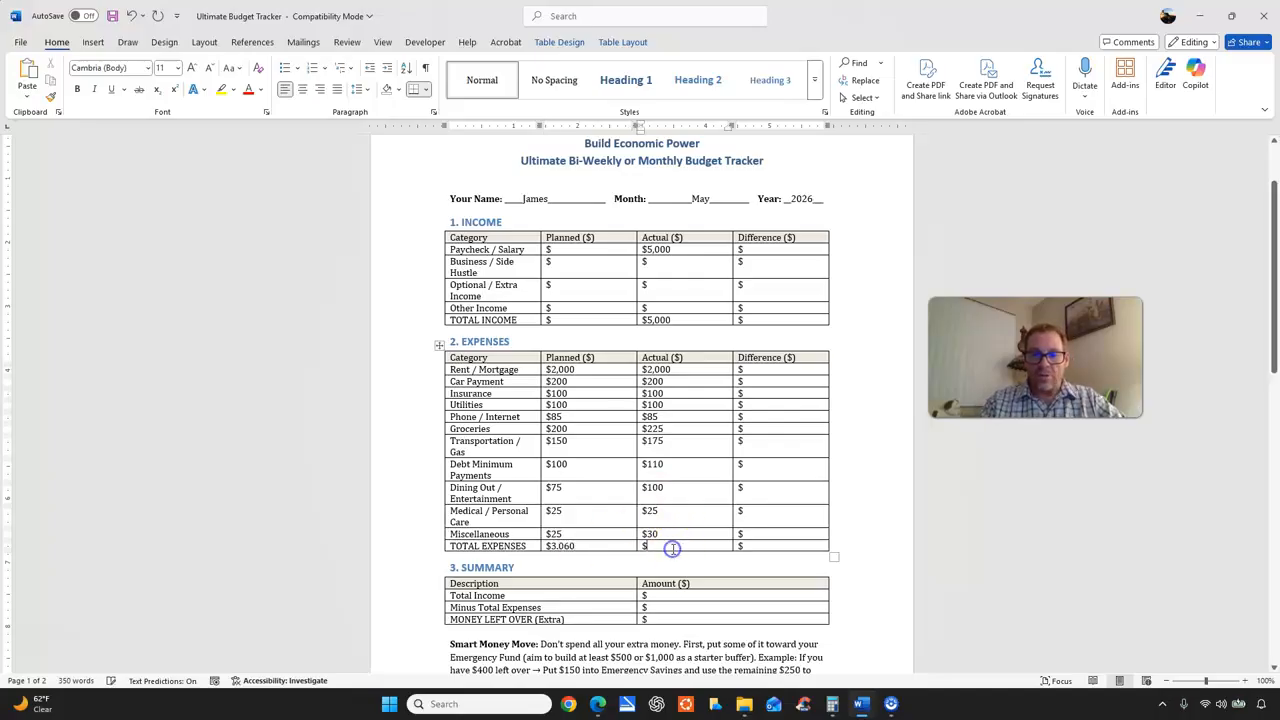
# Switch to Calculator, clear it and add the actual expenses: 2000, 200, 100, 100, 85, 225, 175, 110, 100, 25 and 30.
pyautogui.click(831, 704)
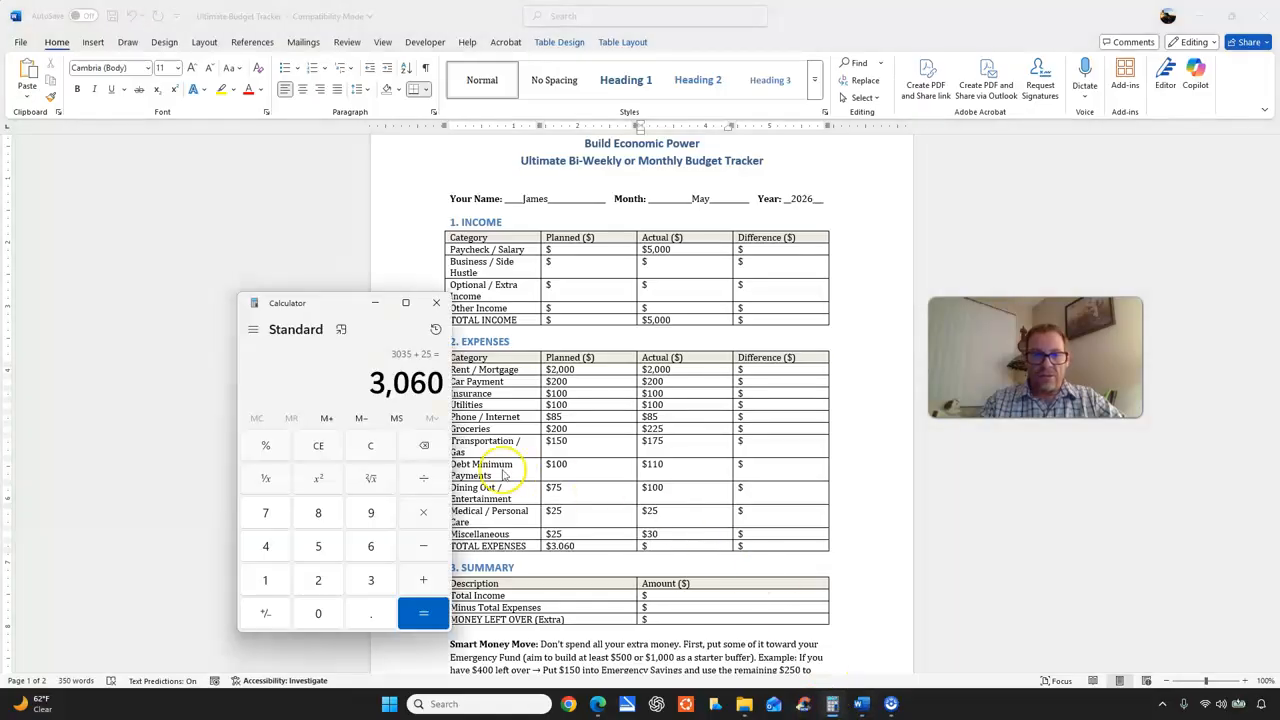
pyautogui.click(378, 449)
pyautogui.write('2000 +')
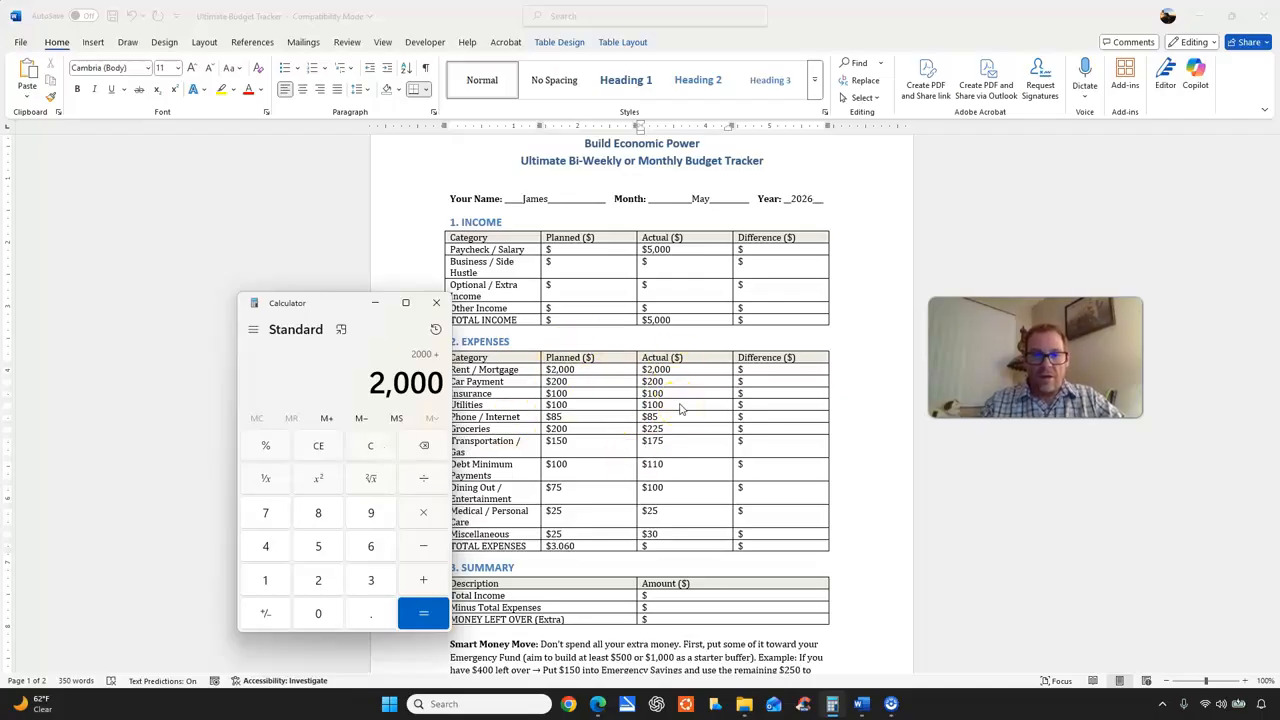
pyautogui.write('200')
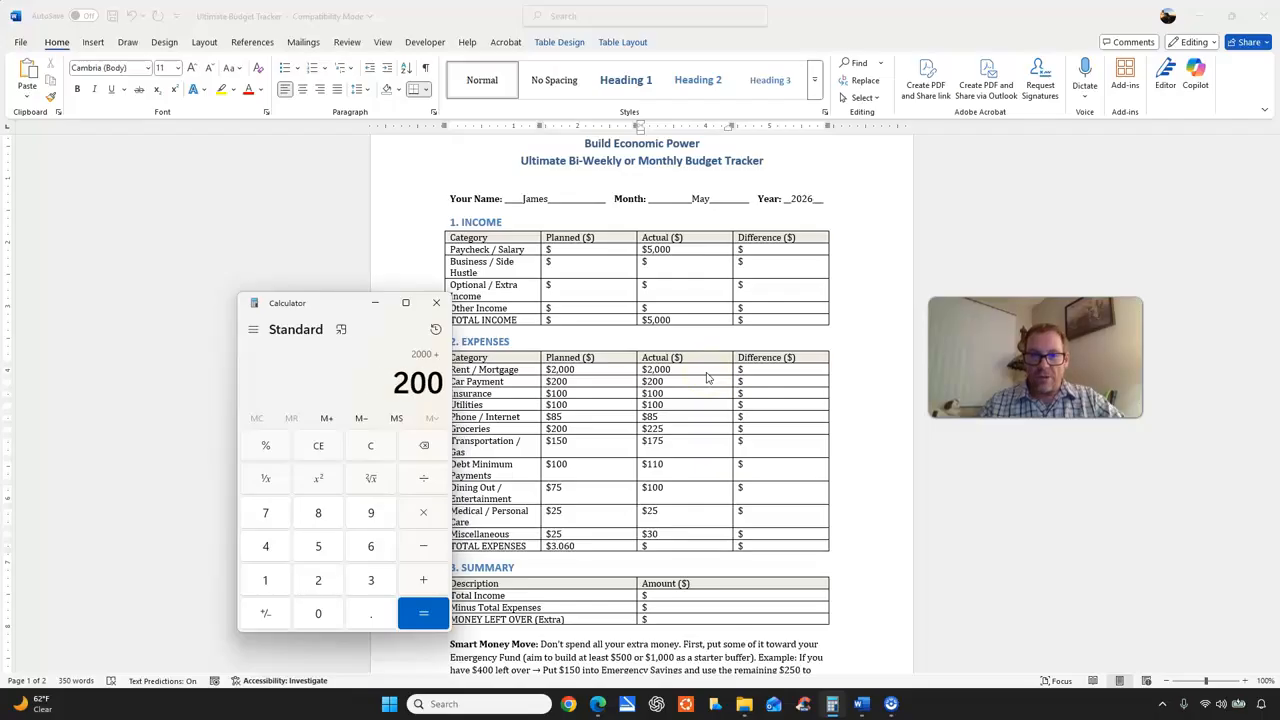
pyautogui.write('+100+100+')
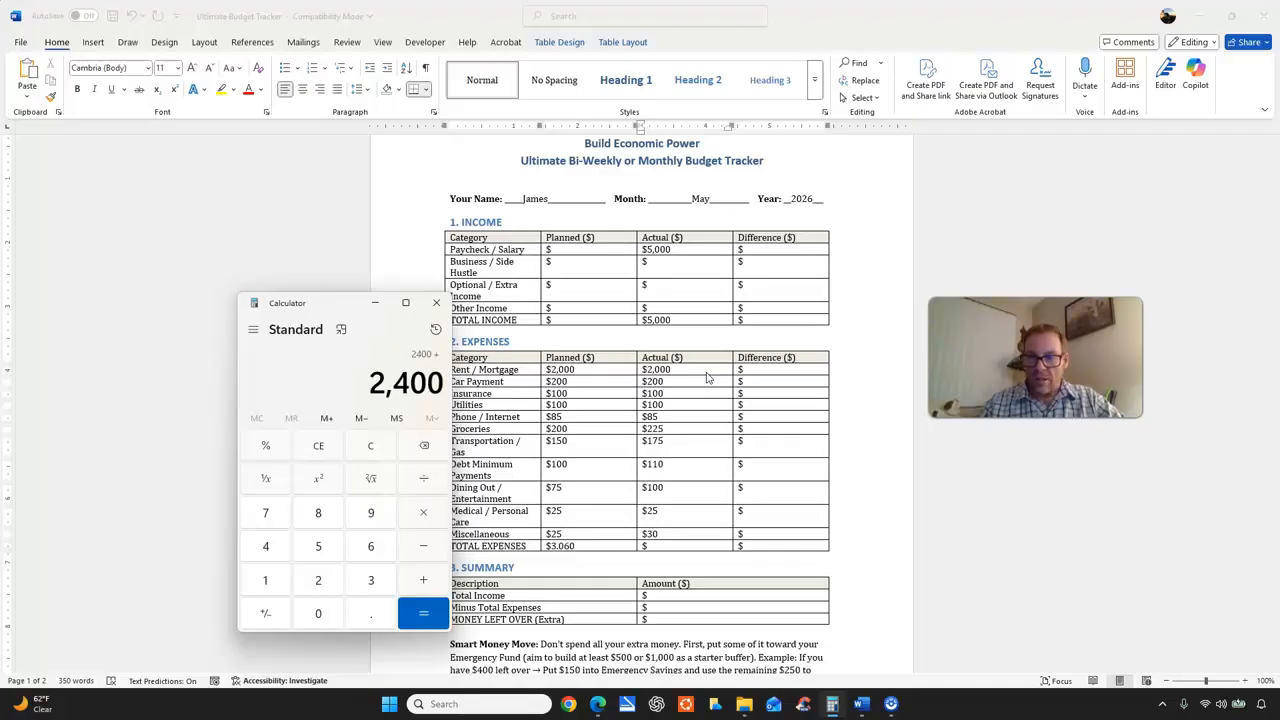
pyautogui.write('85+225+175+11')
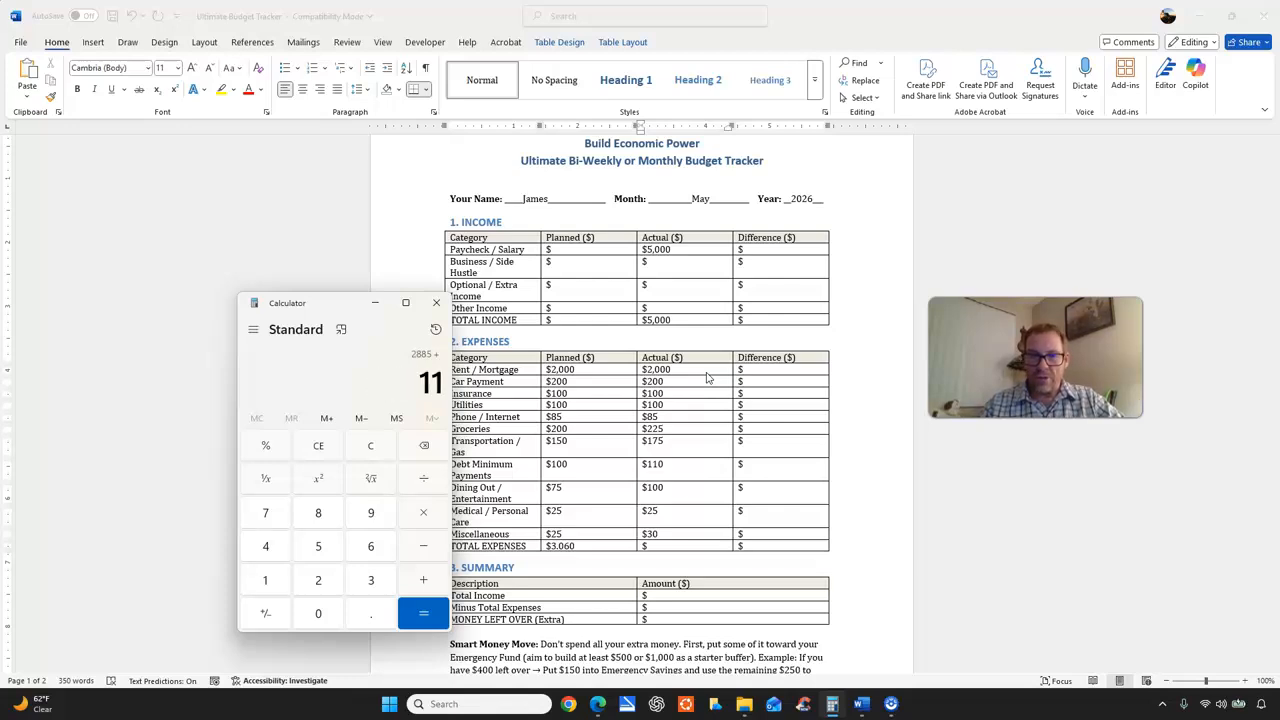
pyautogui.write('0+100+25')
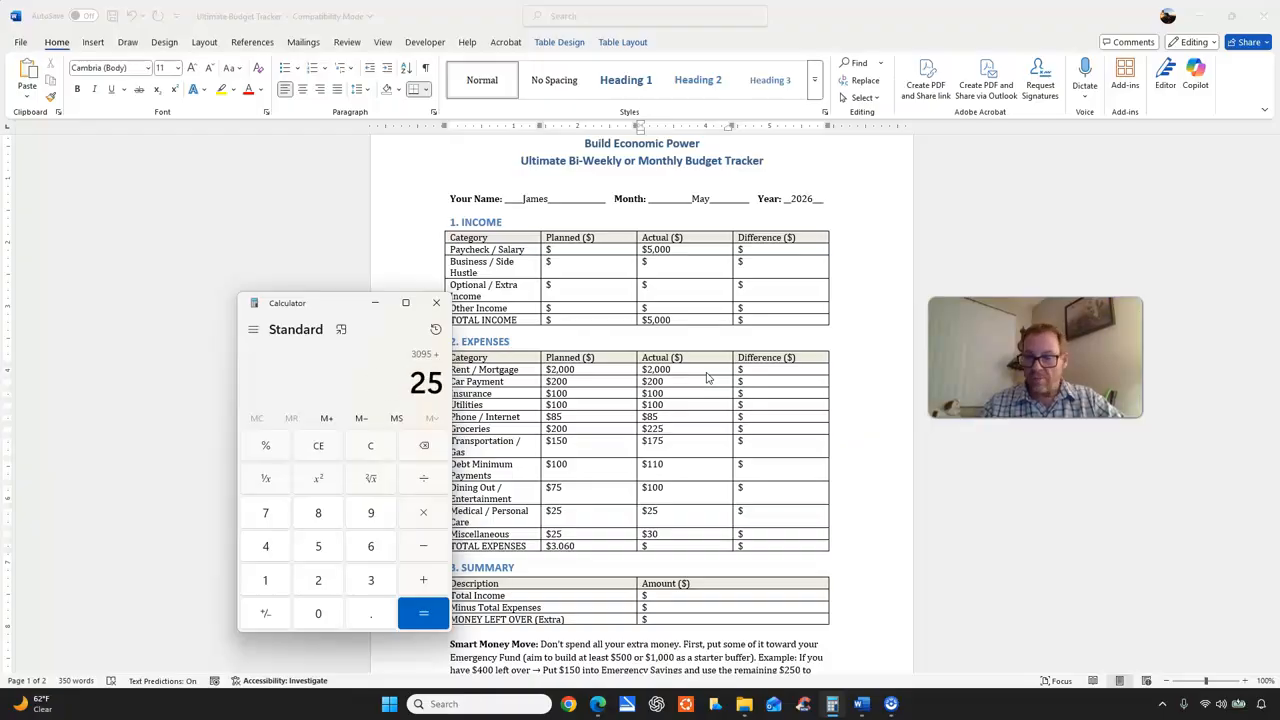
pyautogui.write('+')
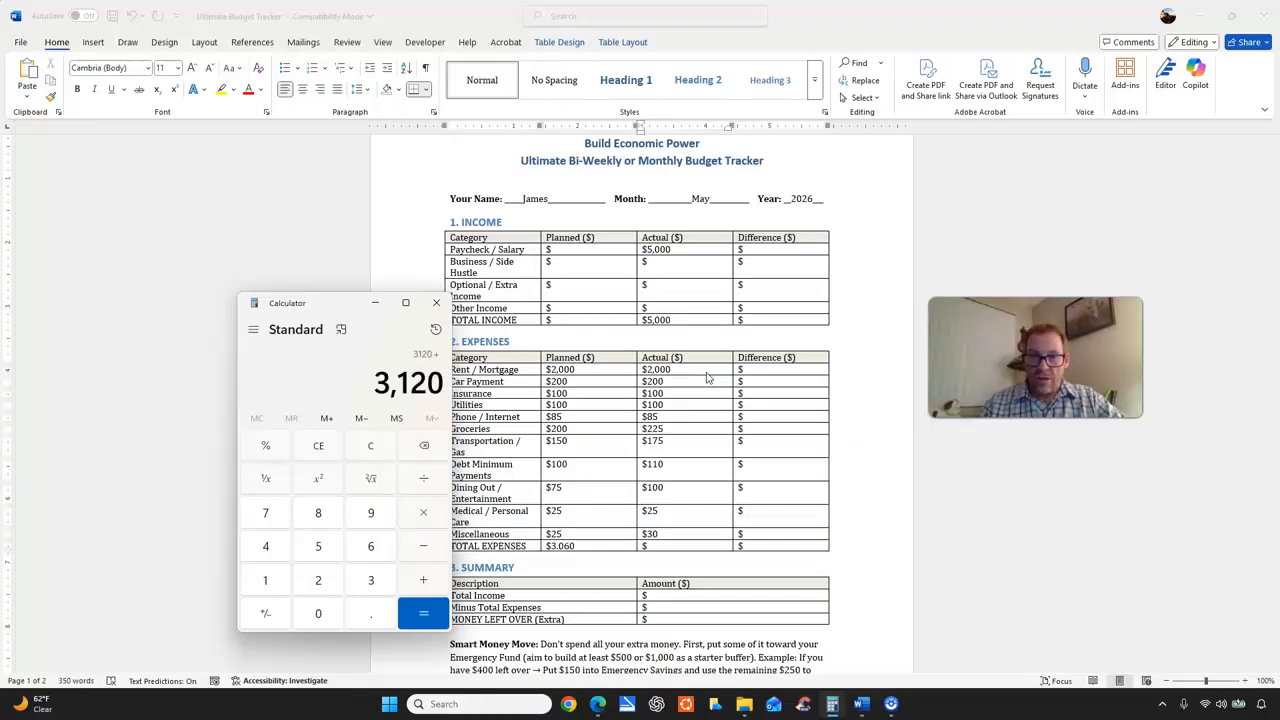
pyautogui.write('30')
pyautogui.press('Return')
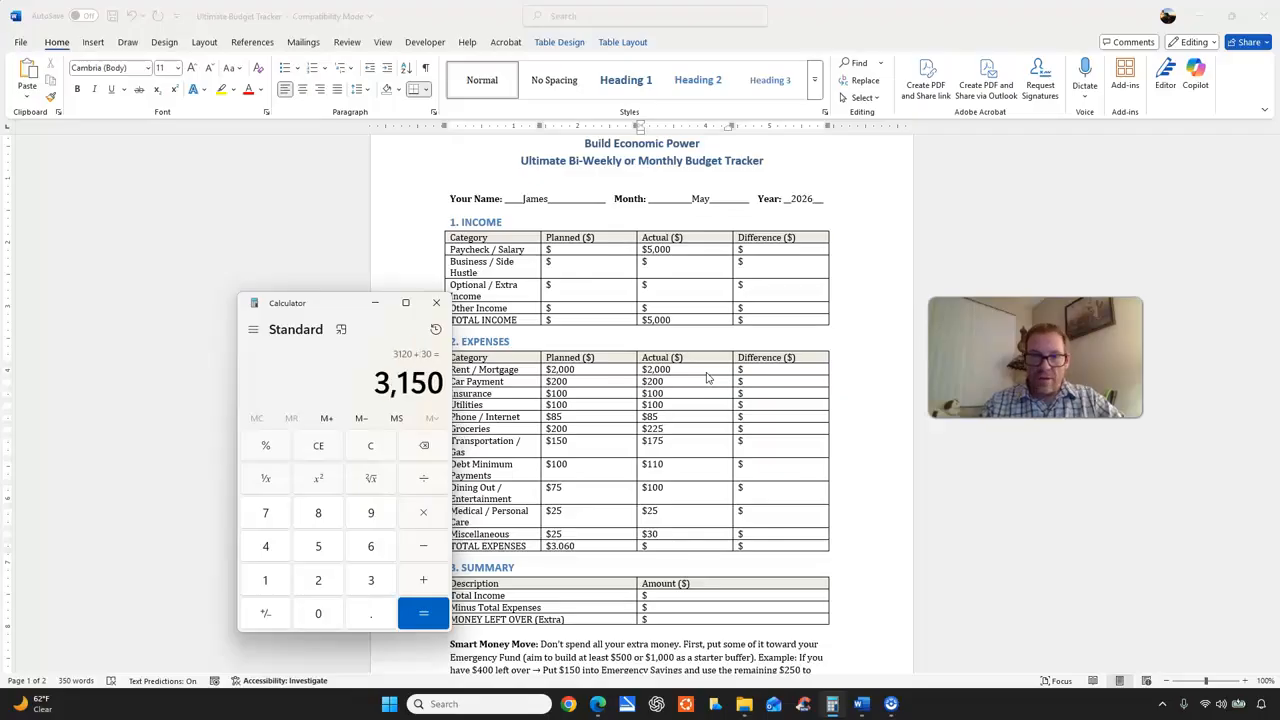
# Enter 3,150 as the actual TOTAL EXPENSES in Word, subtract 3060 from 3150 in Calculator and enter 90 as the total difference.
pyautogui.click(650, 545)
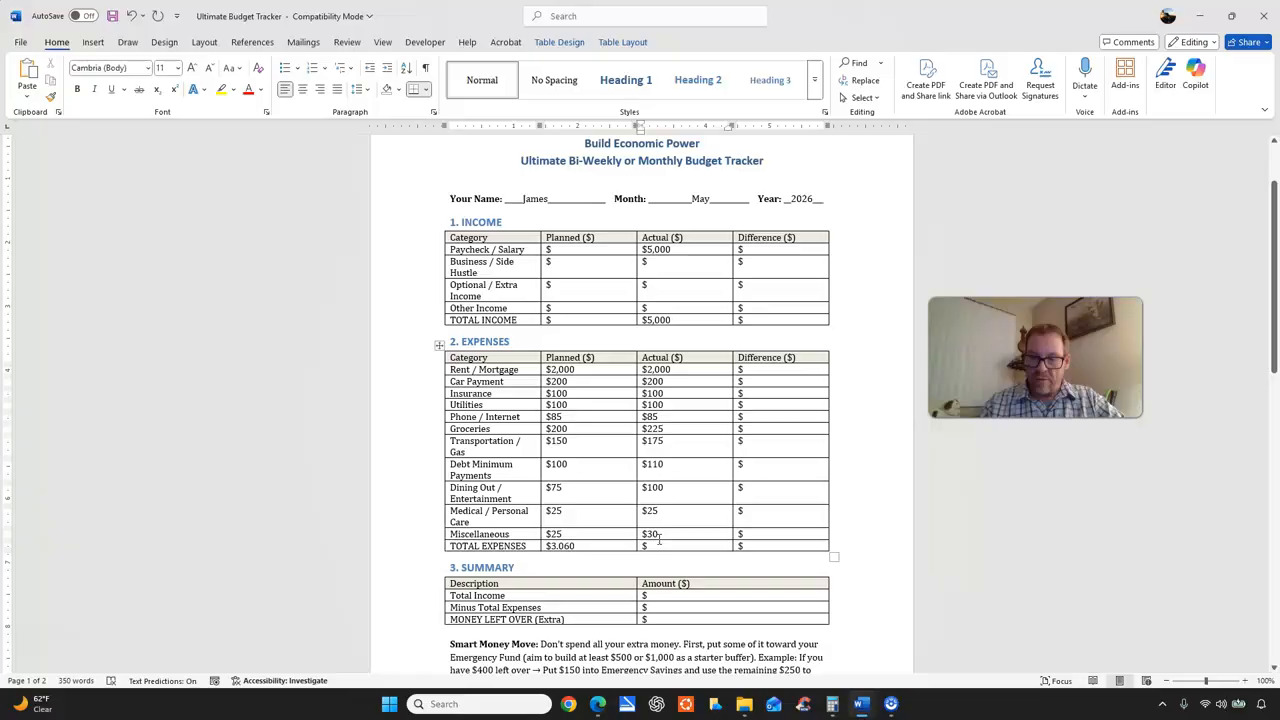
pyautogui.write('3,150')
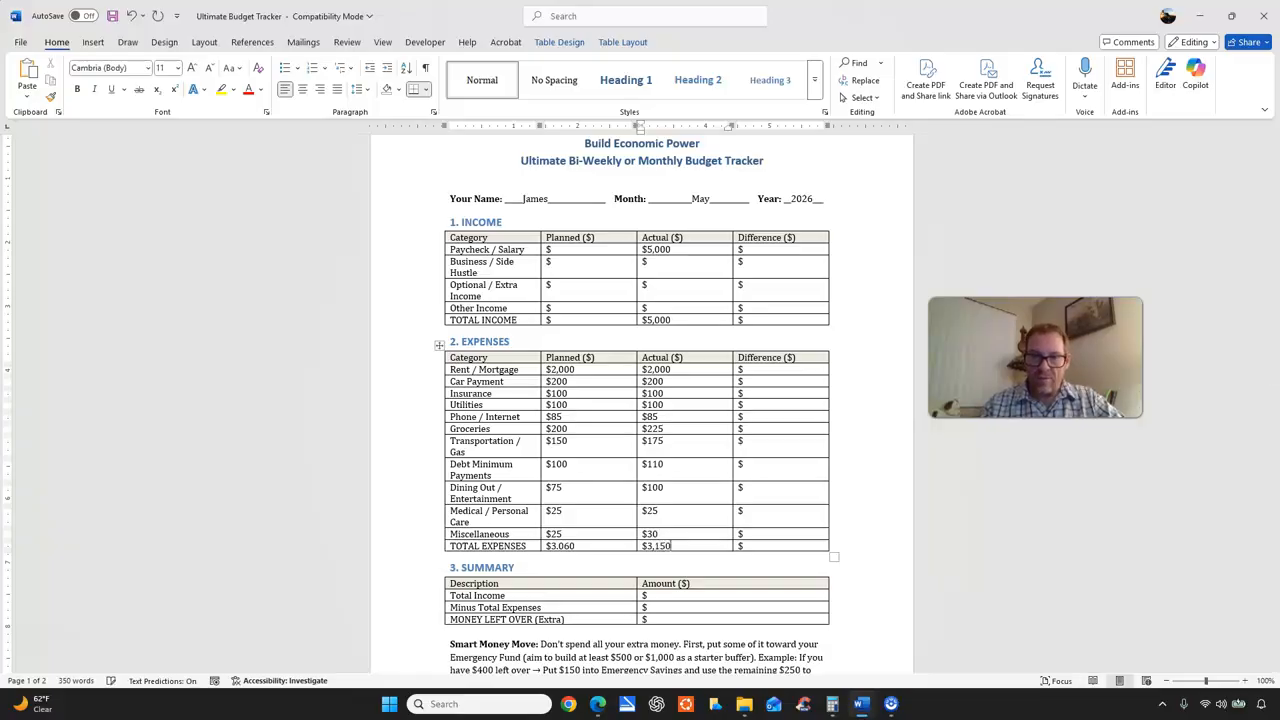
pyautogui.click(832, 704)
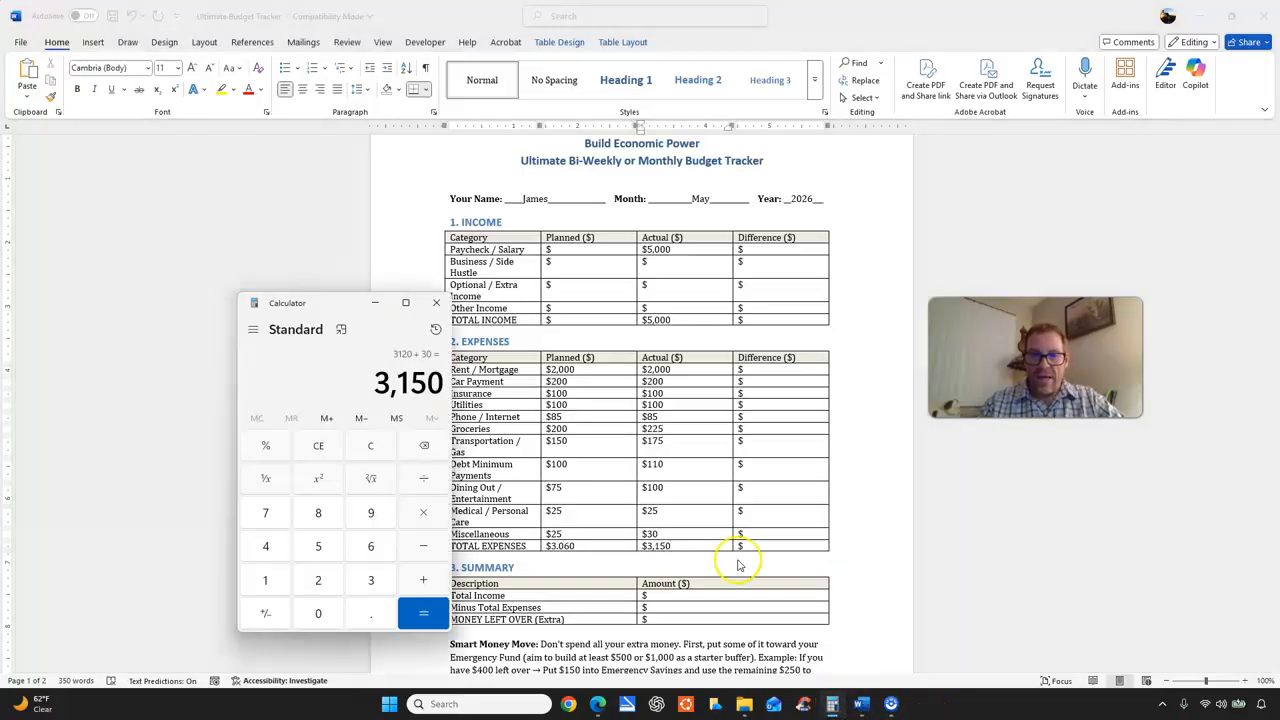
pyautogui.write('3060')
pyautogui.press('Return')
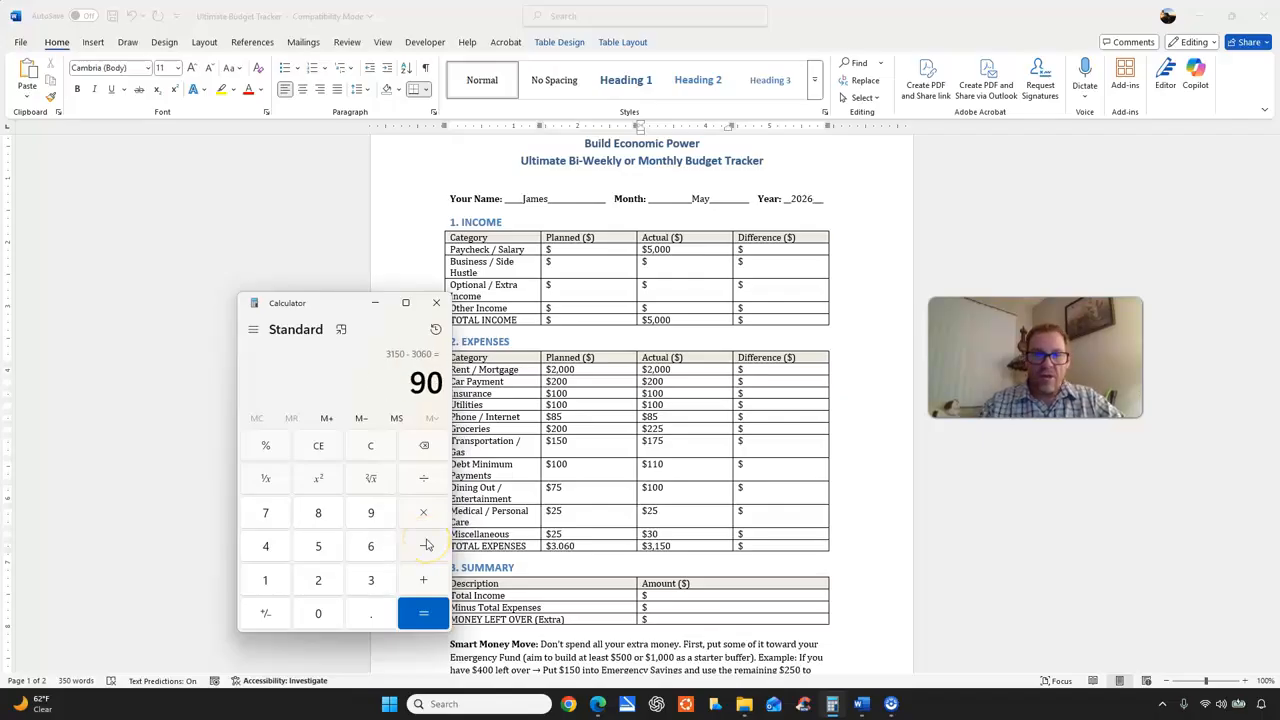
pyautogui.click(755, 546)
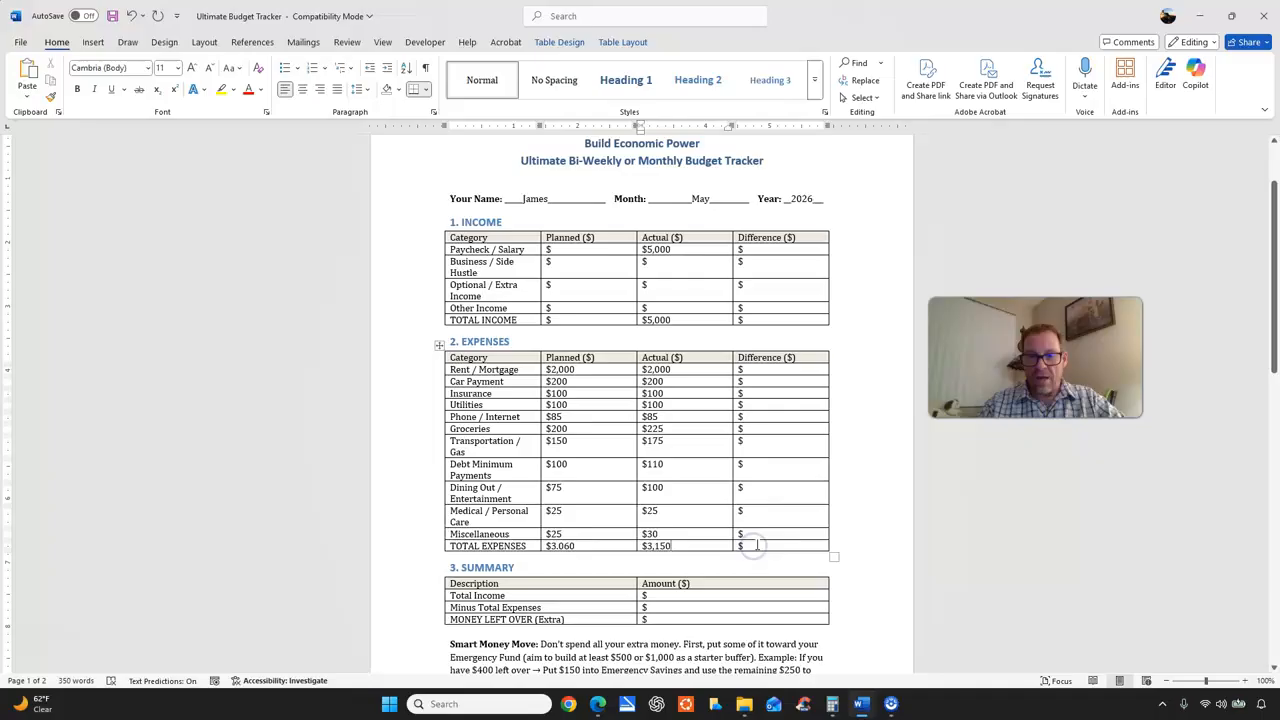
pyautogui.write('90')
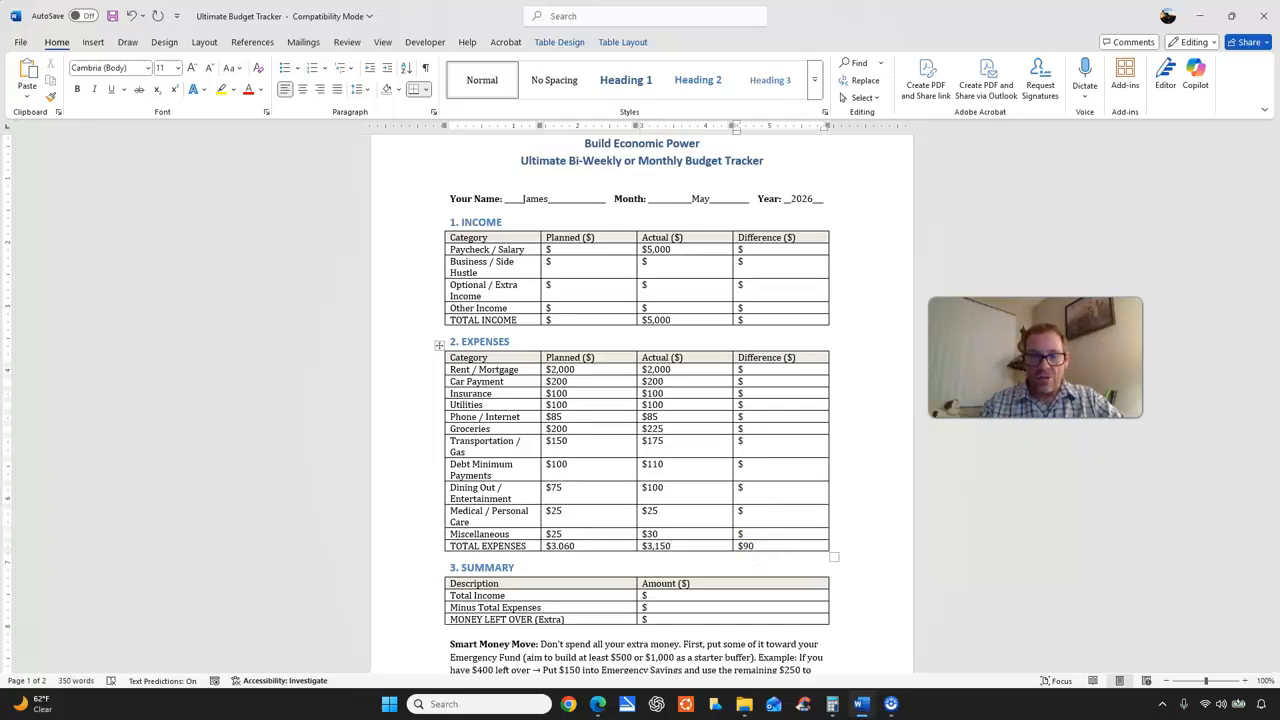
# Move the Calculator window clear of the tables, and enter a difference of 25 for both Groceries and Transportation / Gas in Word.
pyautogui.click(832, 704)
pyautogui.moveTo(340, 305); pyautogui.dragTo(303, 242)
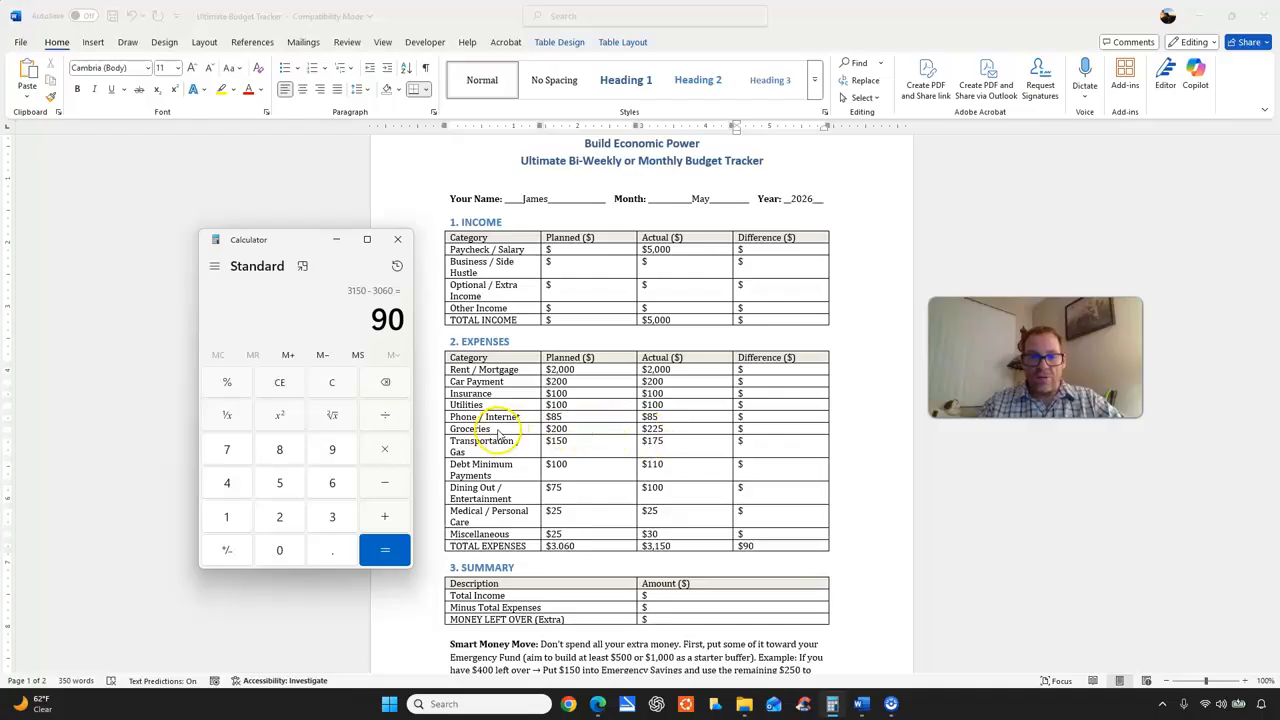
pyautogui.click(762, 428)
pyautogui.write('25')
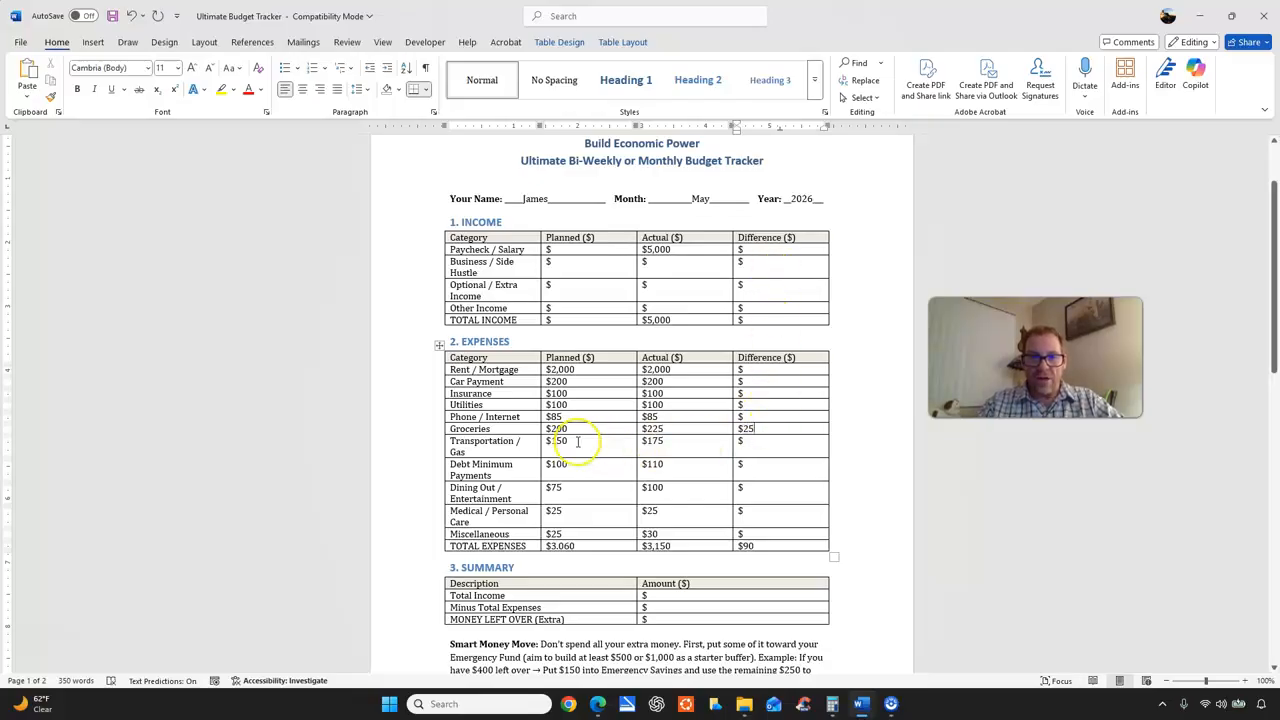
pyautogui.click(764, 443)
pyautogui.write('25')
# Enter differences of 10 for Debt Minimum Payments, 25 for Dining Out / Entertainment and 5 for Miscellaneous.
pyautogui.click(759, 465)
pyautogui.write('10')
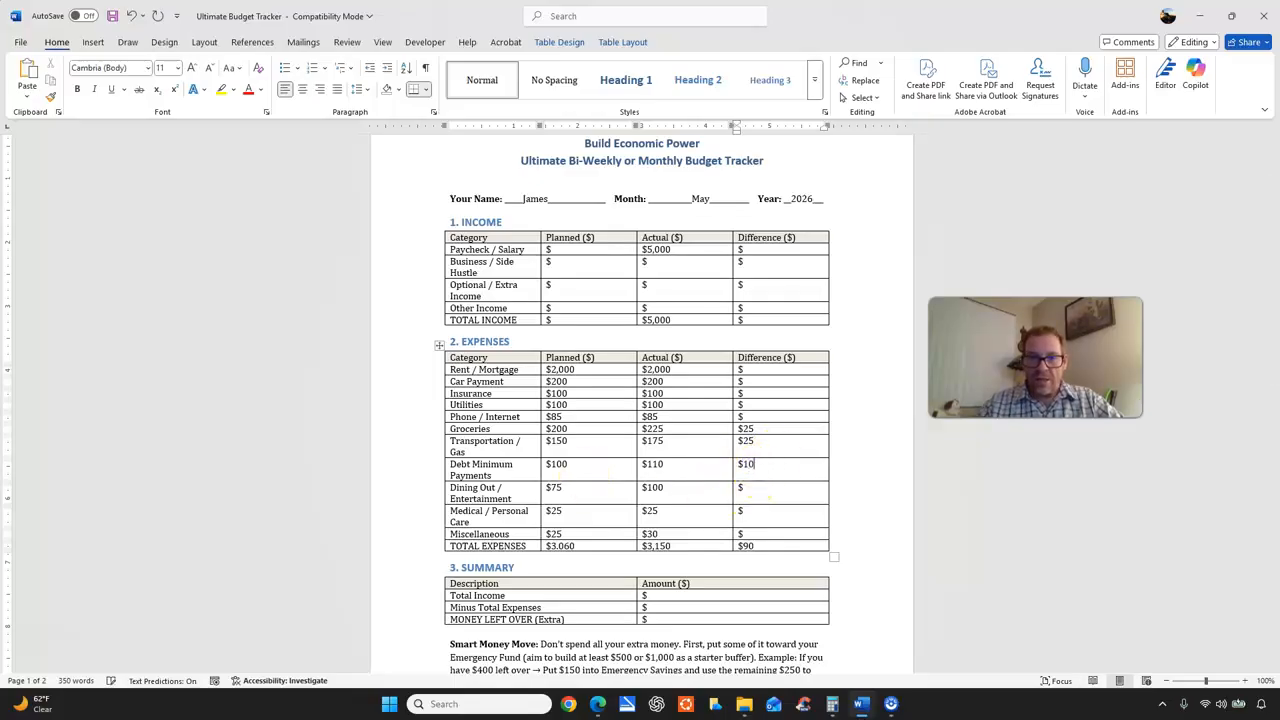
pyautogui.click(765, 488)
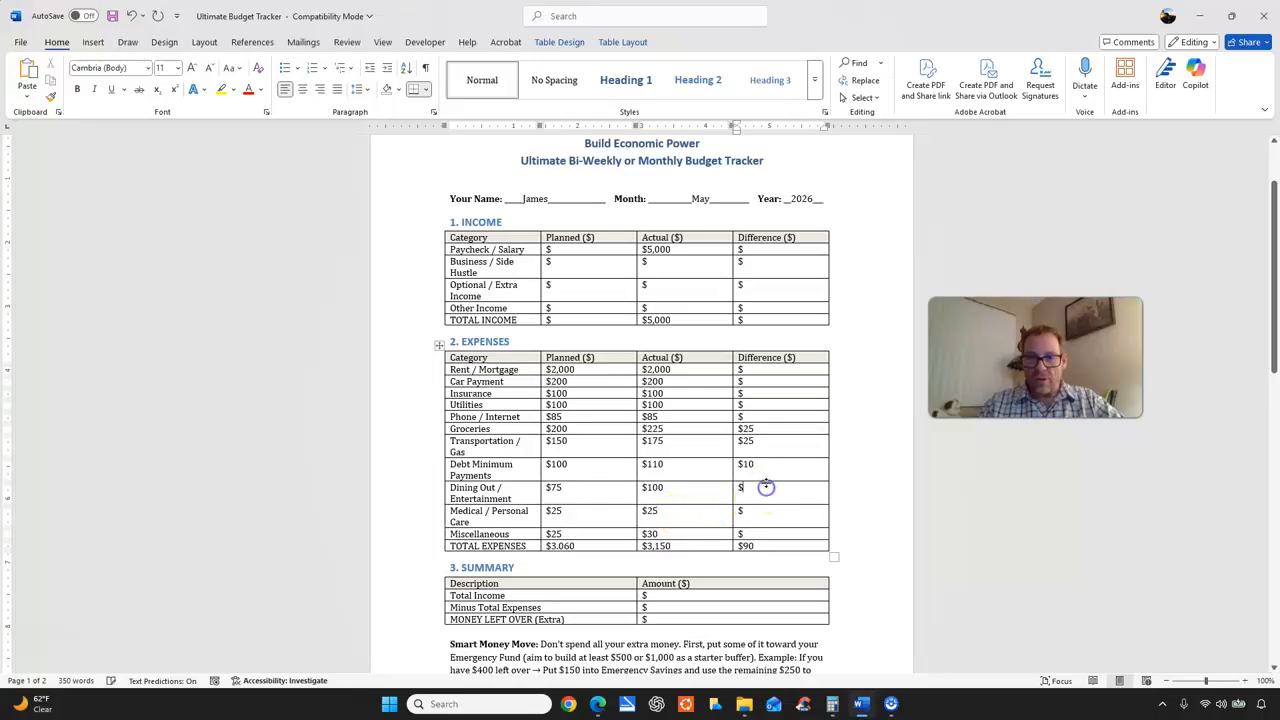
pyautogui.write('25')
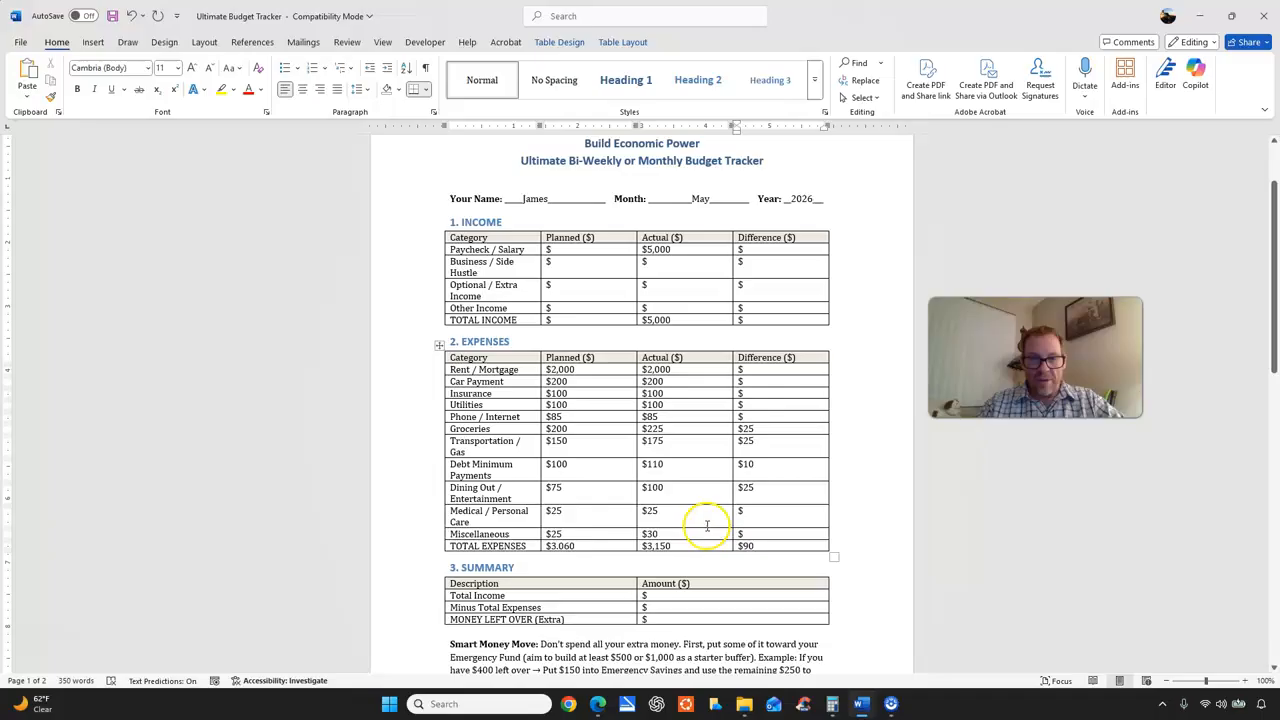
pyautogui.click(759, 533)
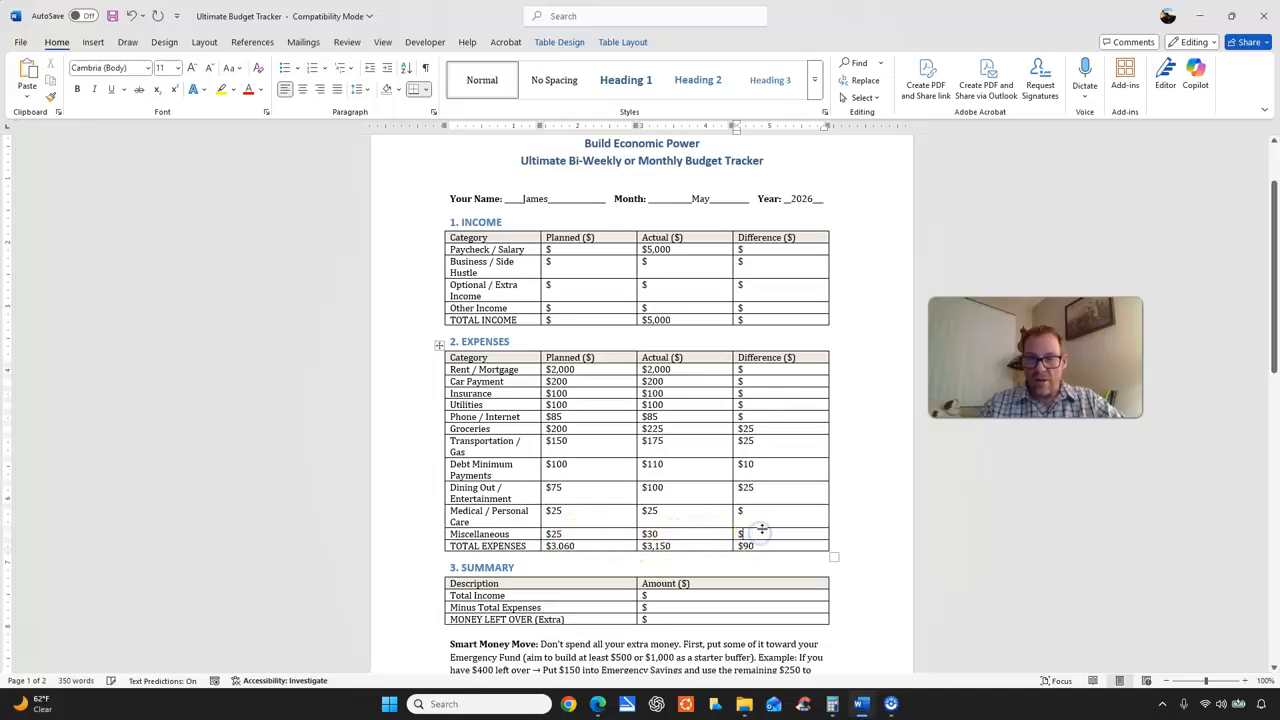
pyautogui.write('5')
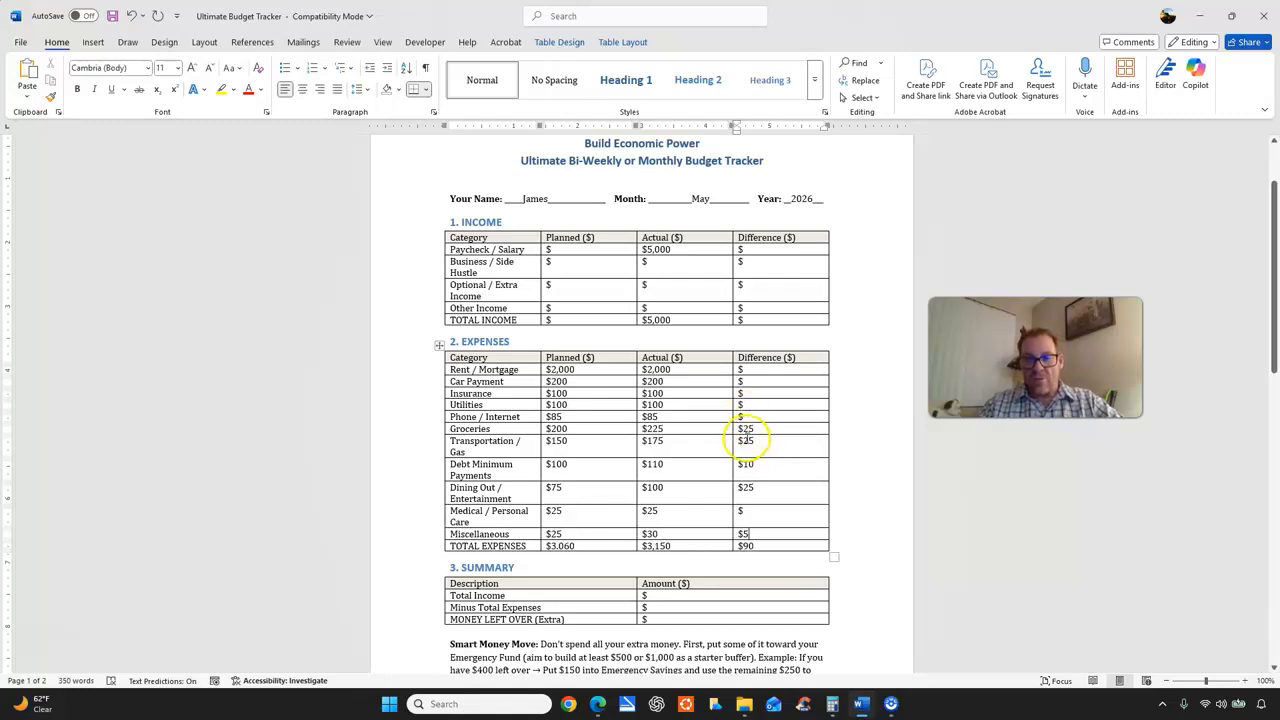
# Switch to Calculator, check the total difference by adding 25, 25, 10, 25 and 5, and clear the calculation.
pyautogui.click(832, 703)
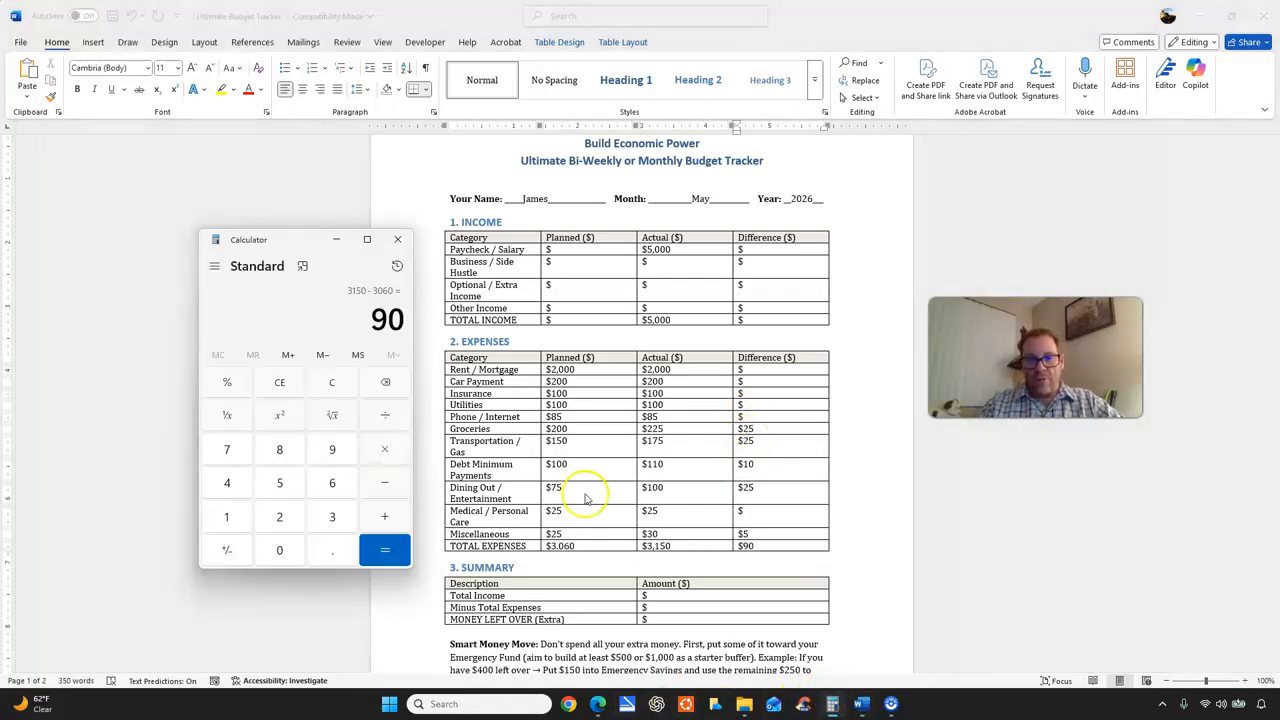
pyautogui.click(332, 384)
pyautogui.write('25')
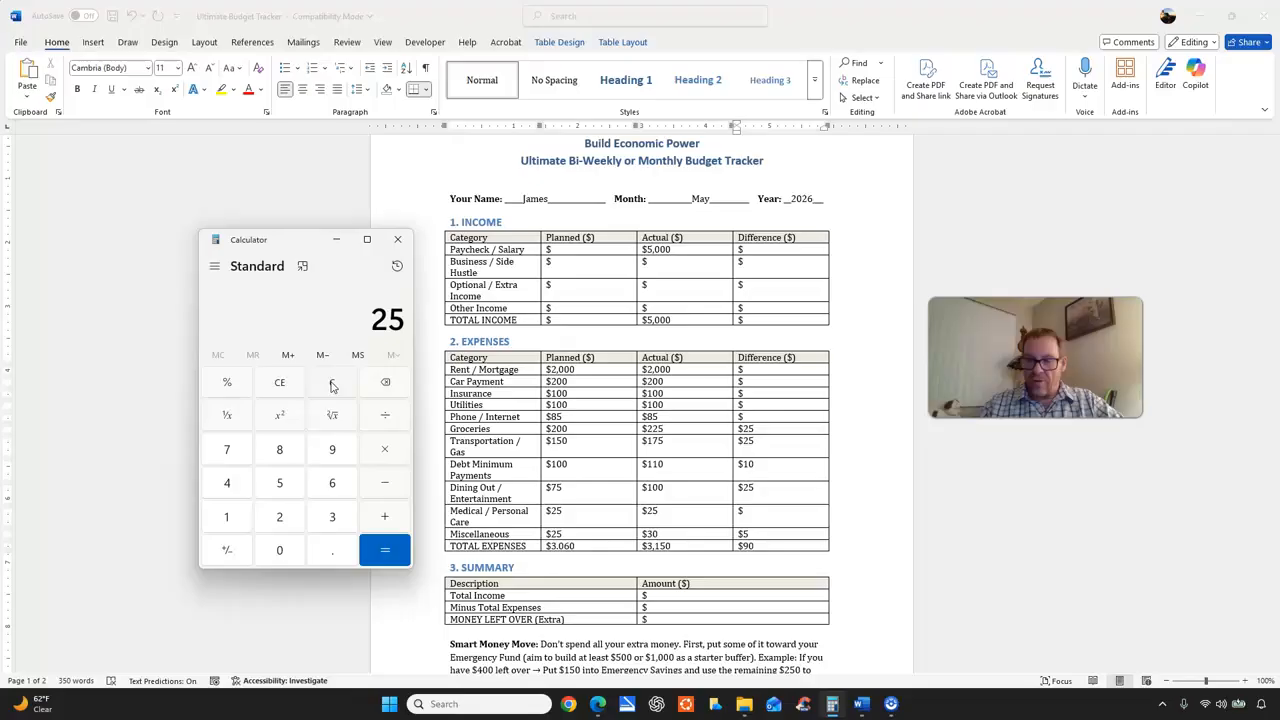
pyautogui.write('25+10+25')
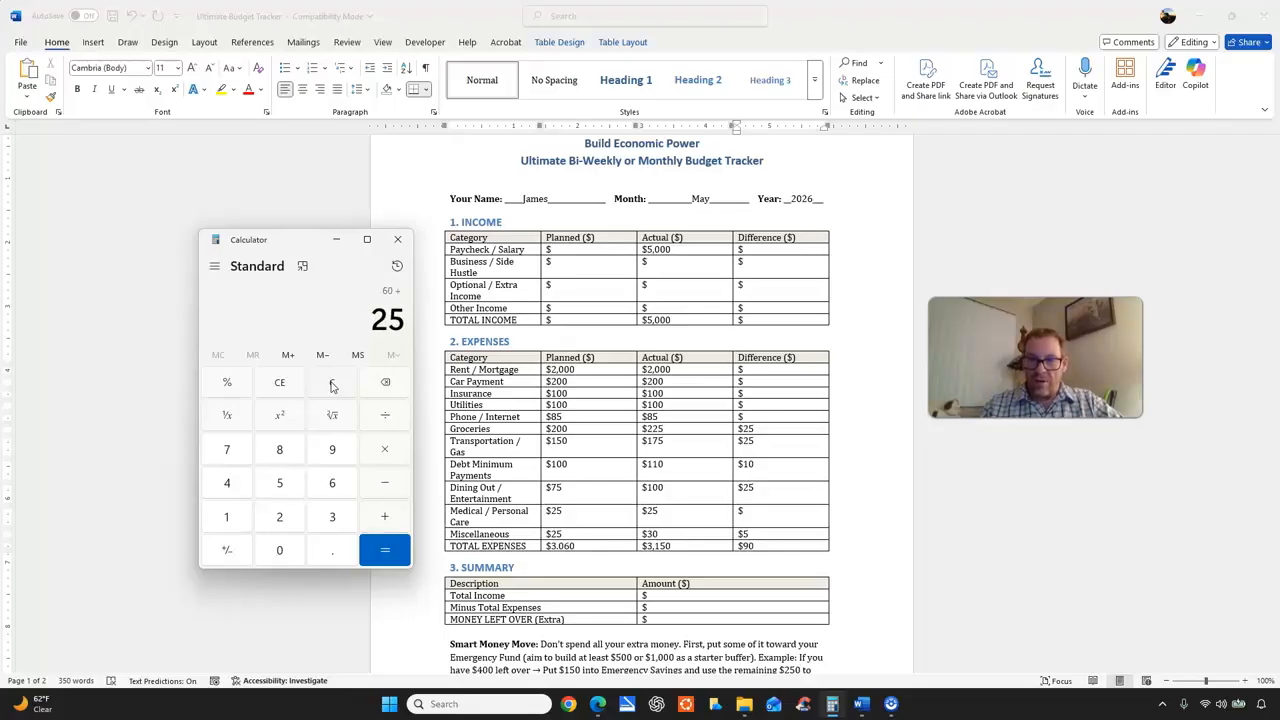
pyautogui.write('5')
pyautogui.press('Return')
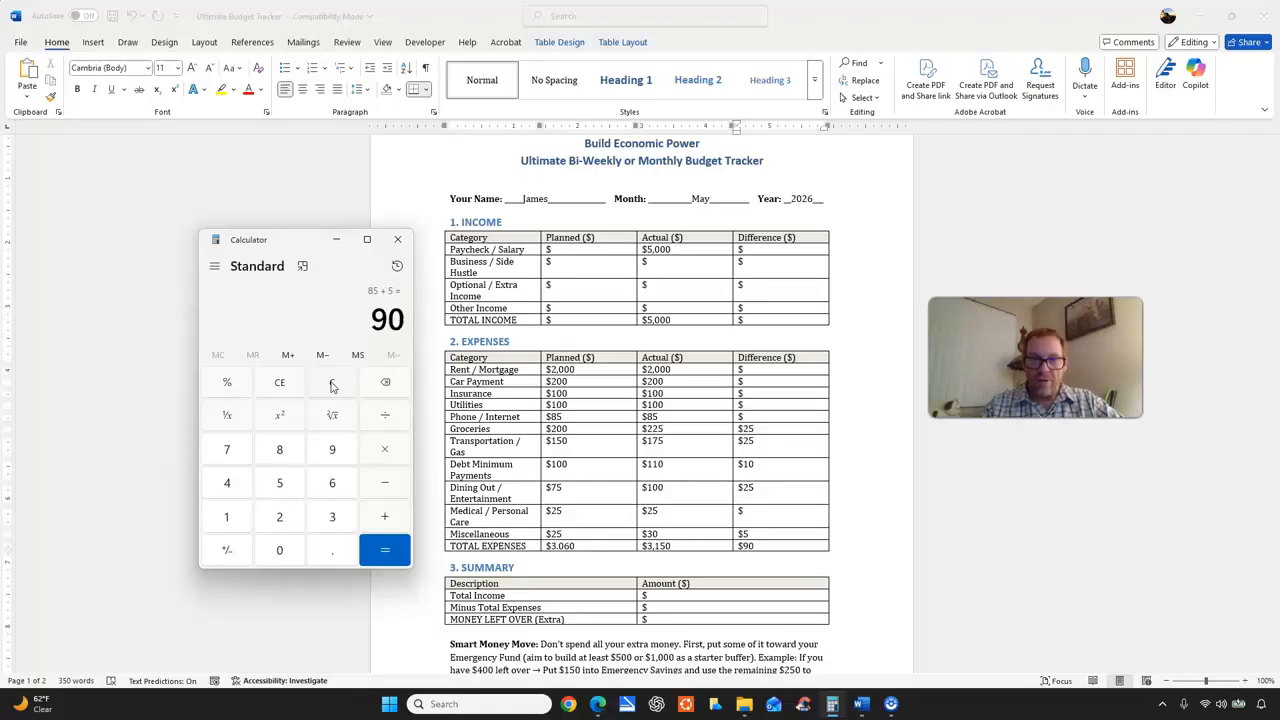
pyautogui.click(332, 384)
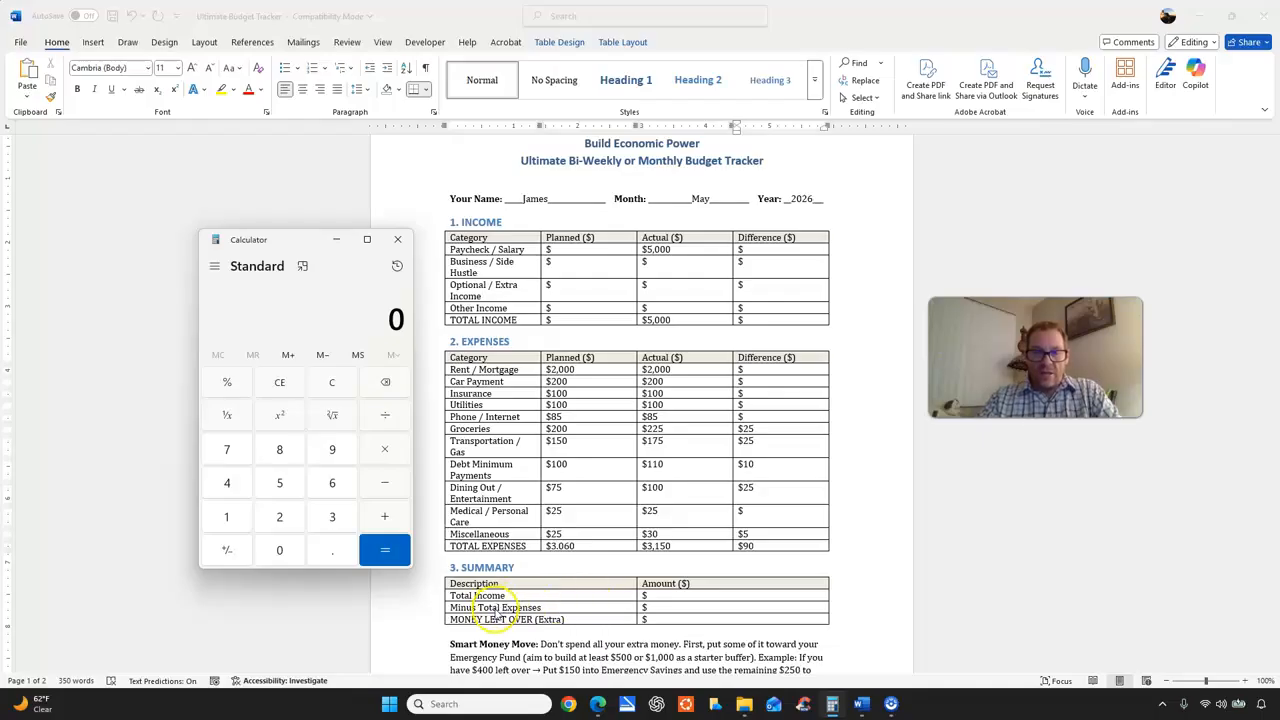
# In the Word tracker's Summary table, enter 3,150 for Minus Total Expenses and 5,000 for Total Income.
pyautogui.click(657, 607)
pyautogui.click(657, 607)
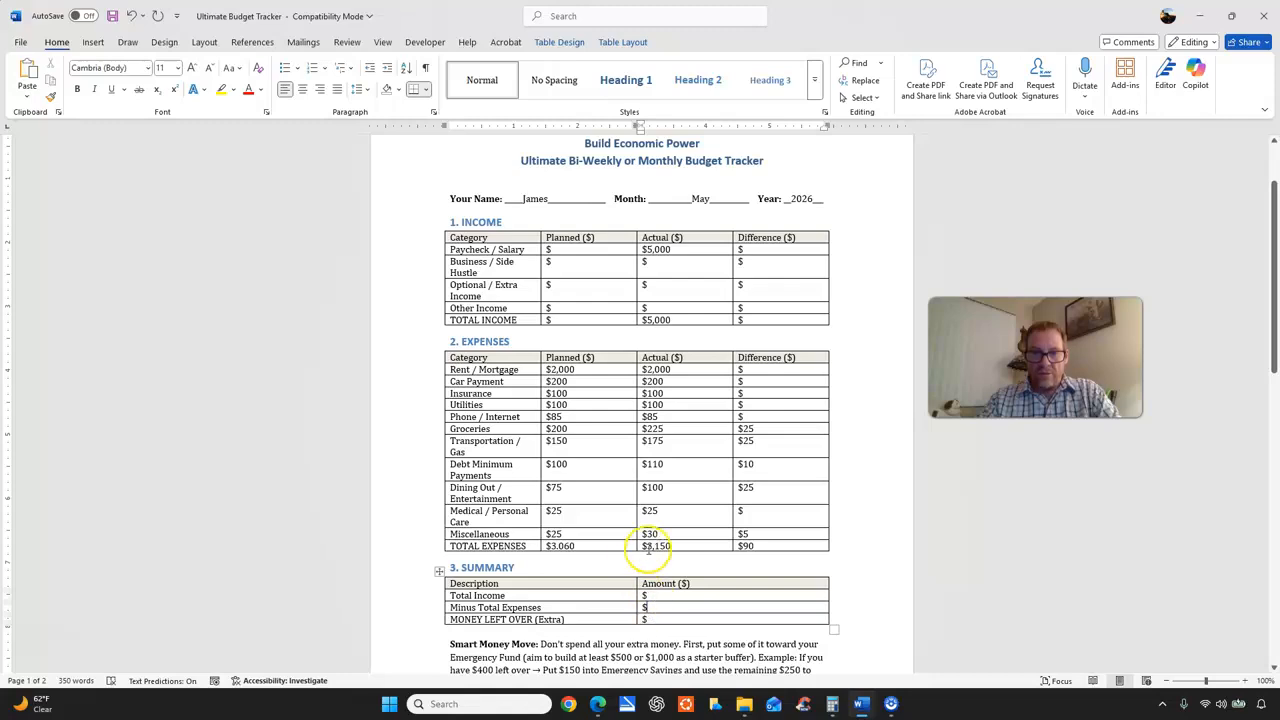
pyautogui.write('3,150')
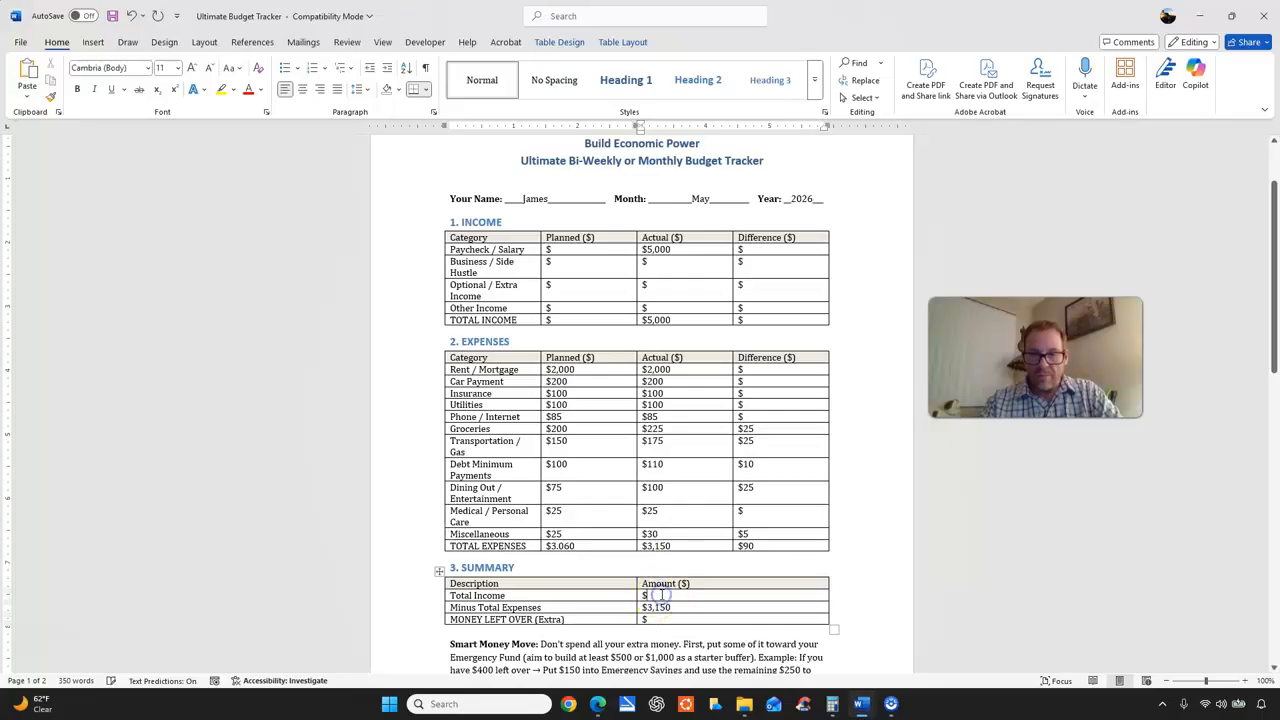
pyautogui.write('5')
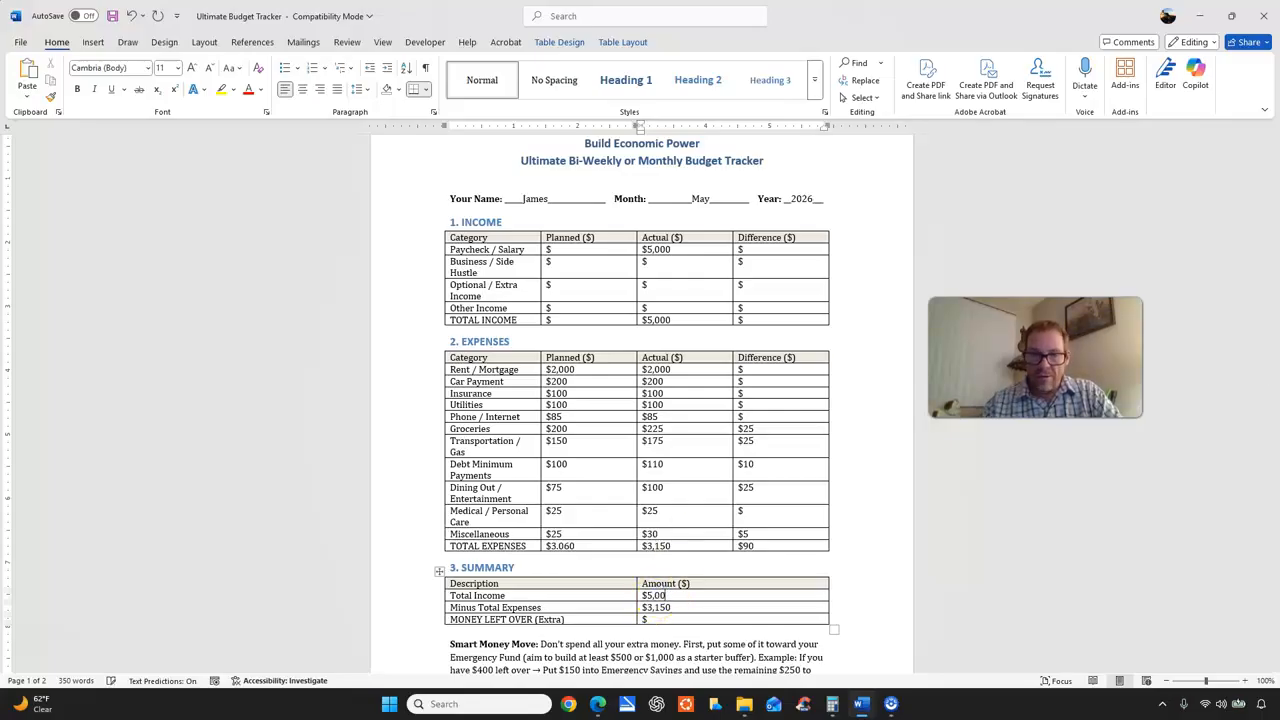
# Switch to Calculator and subtract the total expenses of 3,150 from the total income of 5,000.
pyautogui.click(831, 704)
pyautogui.write('5000 - ')
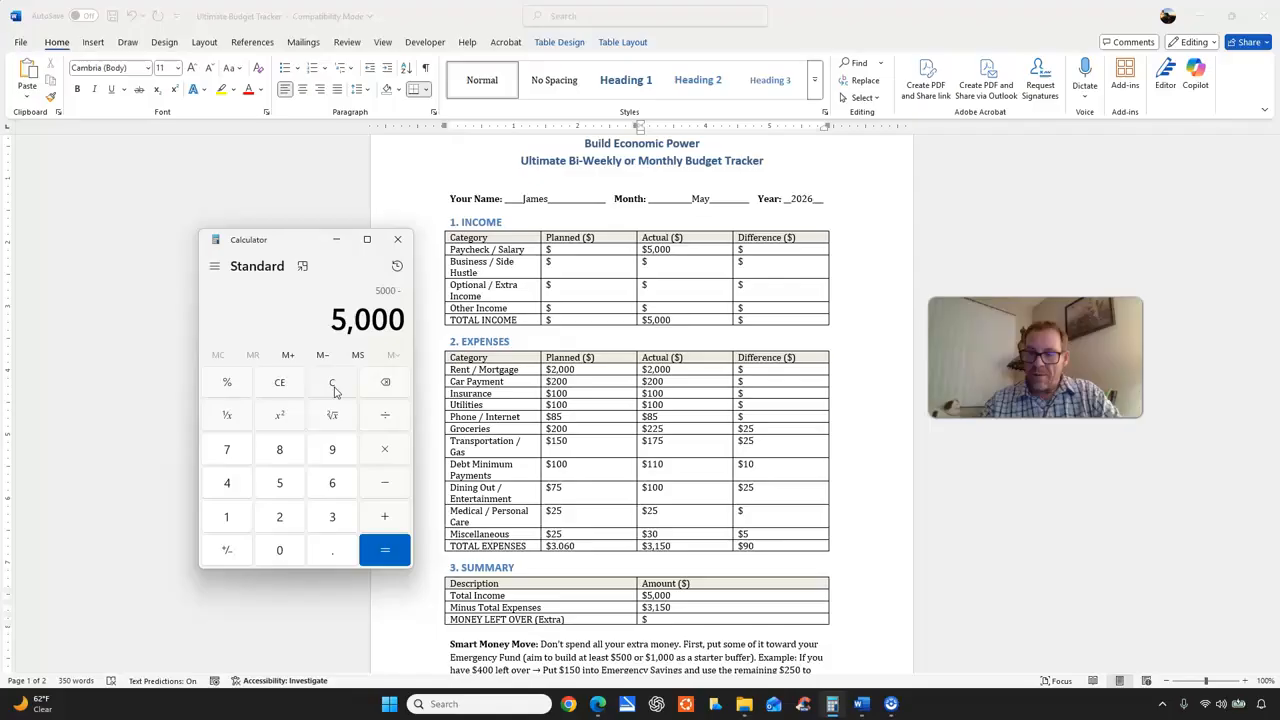
pyautogui.write('3,150')
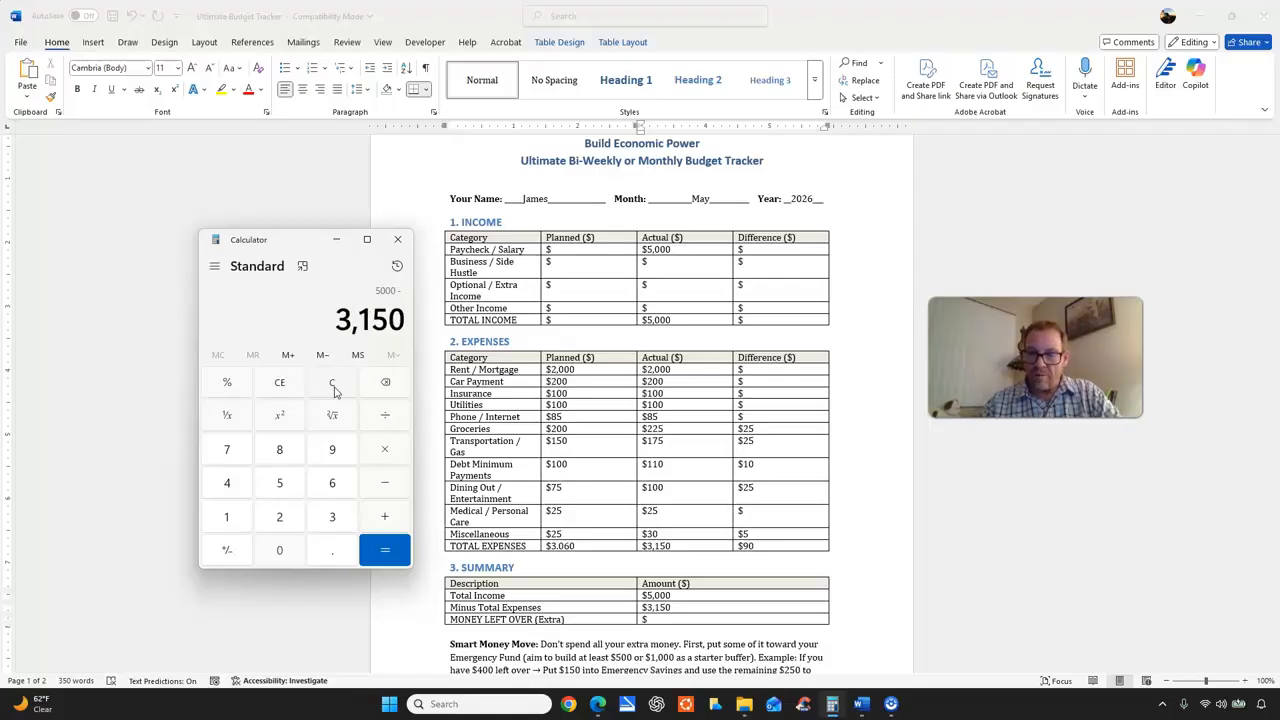
pyautogui.press('Return')
# Back in the Word tracker, enter 1,850 for MONEY LEFT OVER (Extra) in the Summary table.
pyautogui.click(659, 620)
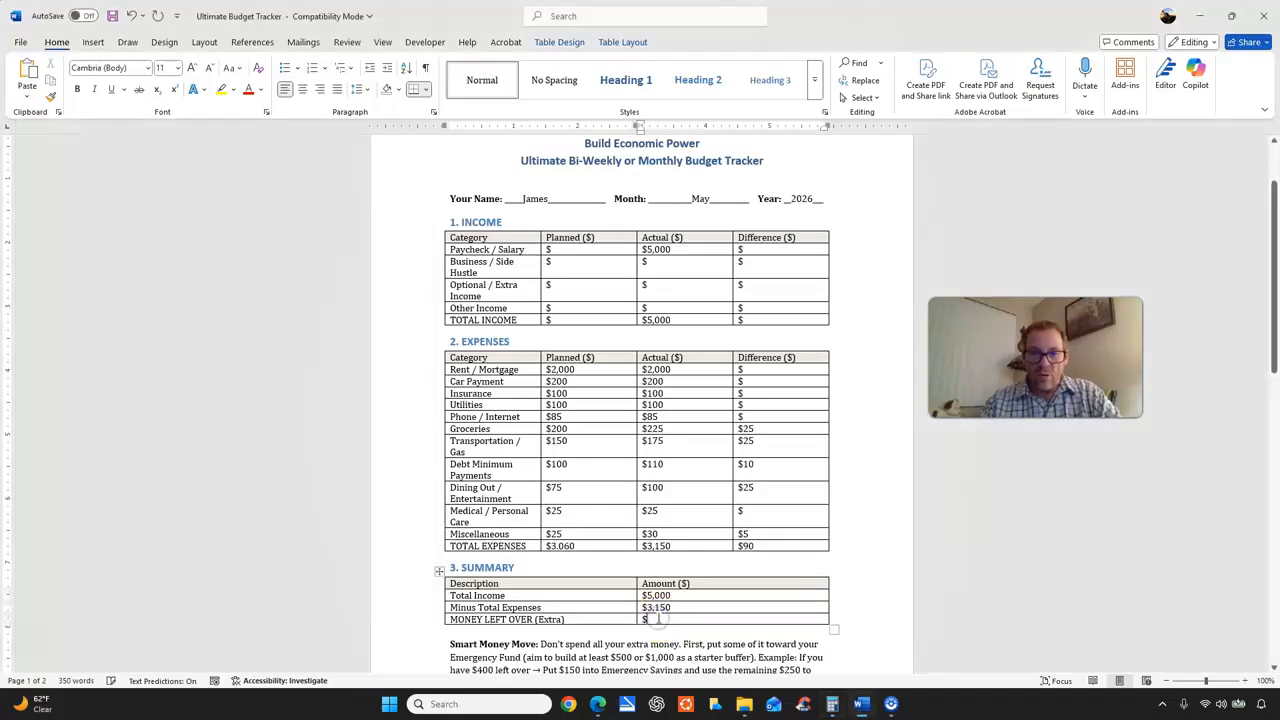
pyautogui.click(831, 704)
pyautogui.click(670, 627)
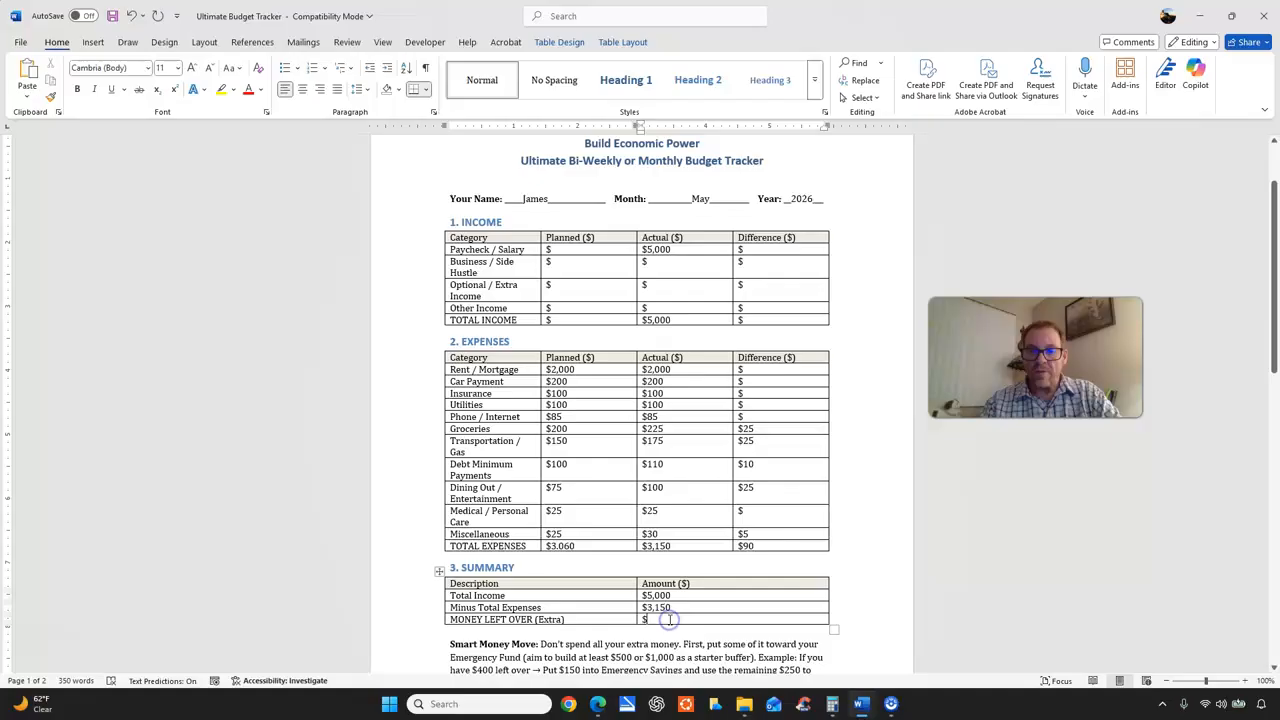
pyautogui.write('1,850')
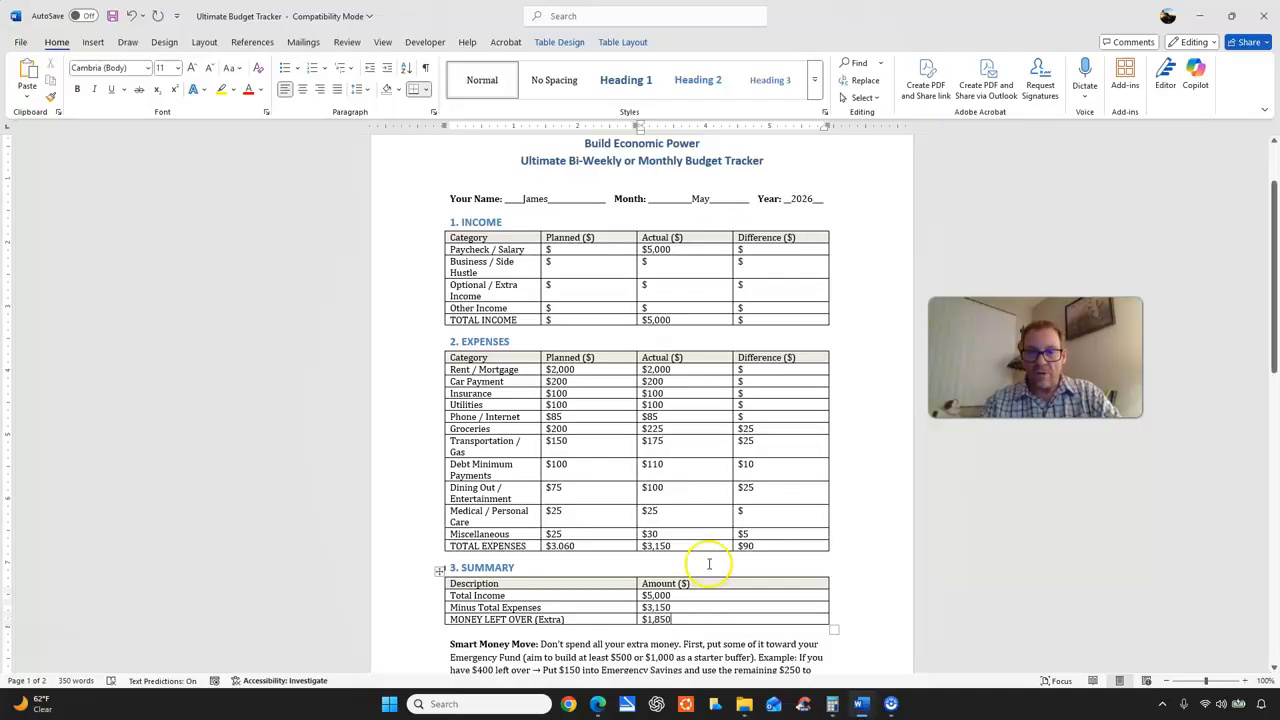
# In the Optional Income Focus section, enter 500 as this month's optional income goal and 0 as the actual optional income earned.
pyautogui.scroll(-2, 709, 558)
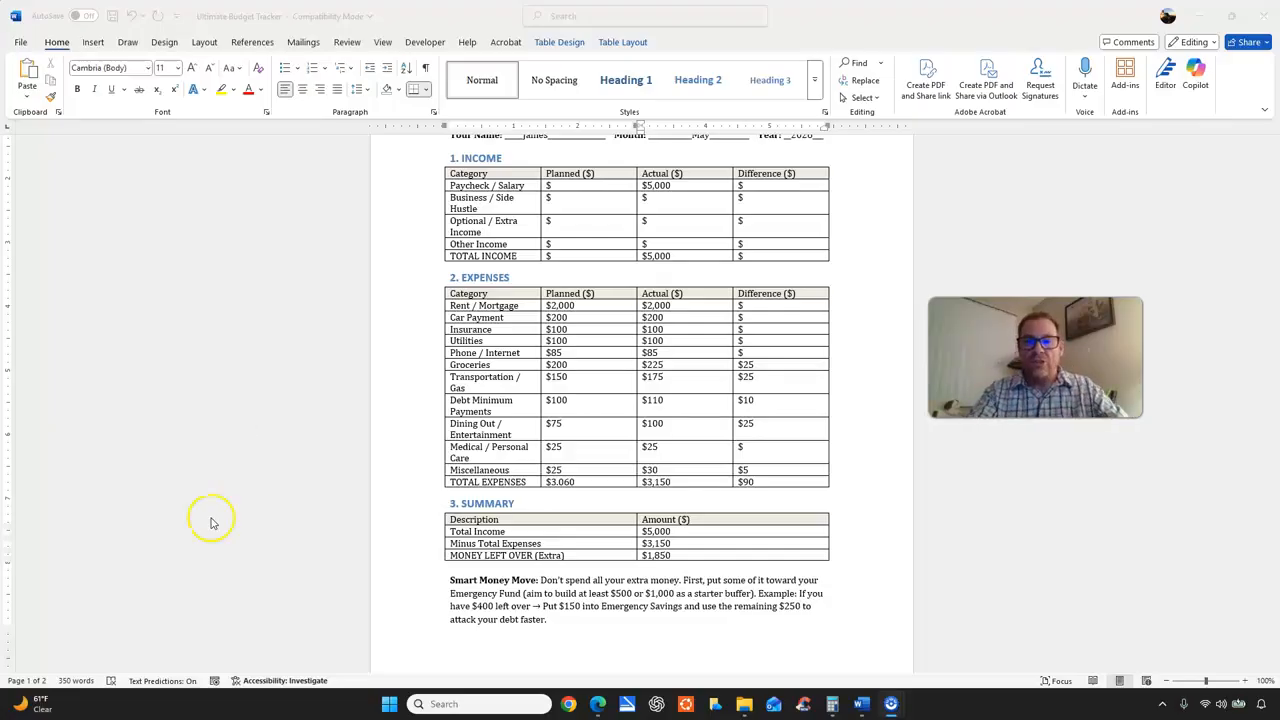
pyautogui.scroll(-3, 570, 360)
pyautogui.scroll(-6, 590, 355)
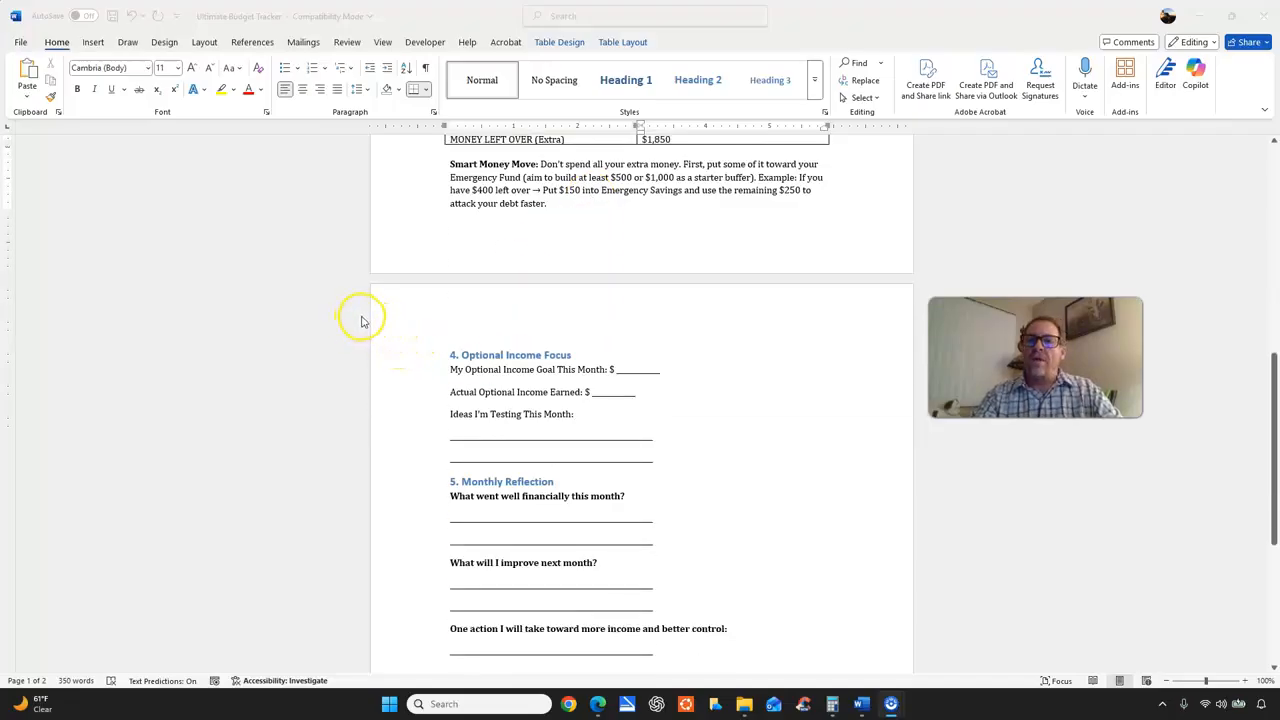
pyautogui.scroll(15, 505, 362)
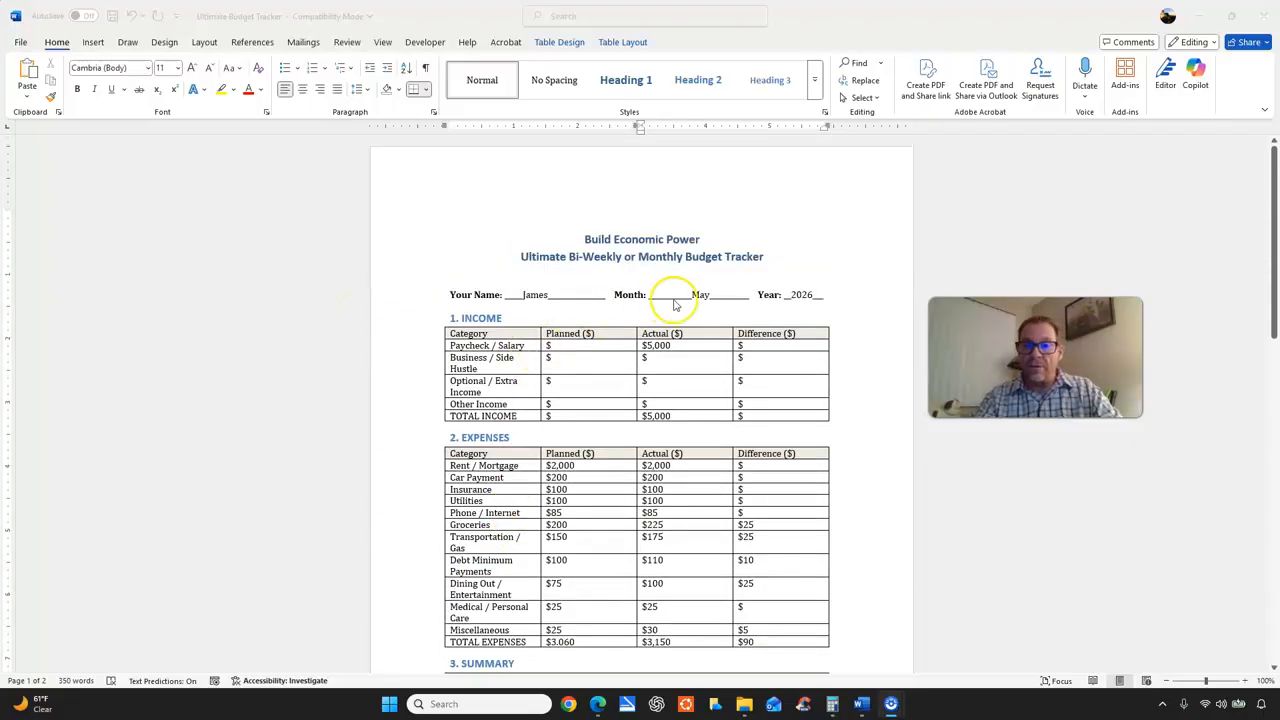
pyautogui.scroll(-7, 676, 295)
pyautogui.scroll(-5, 683, 295)
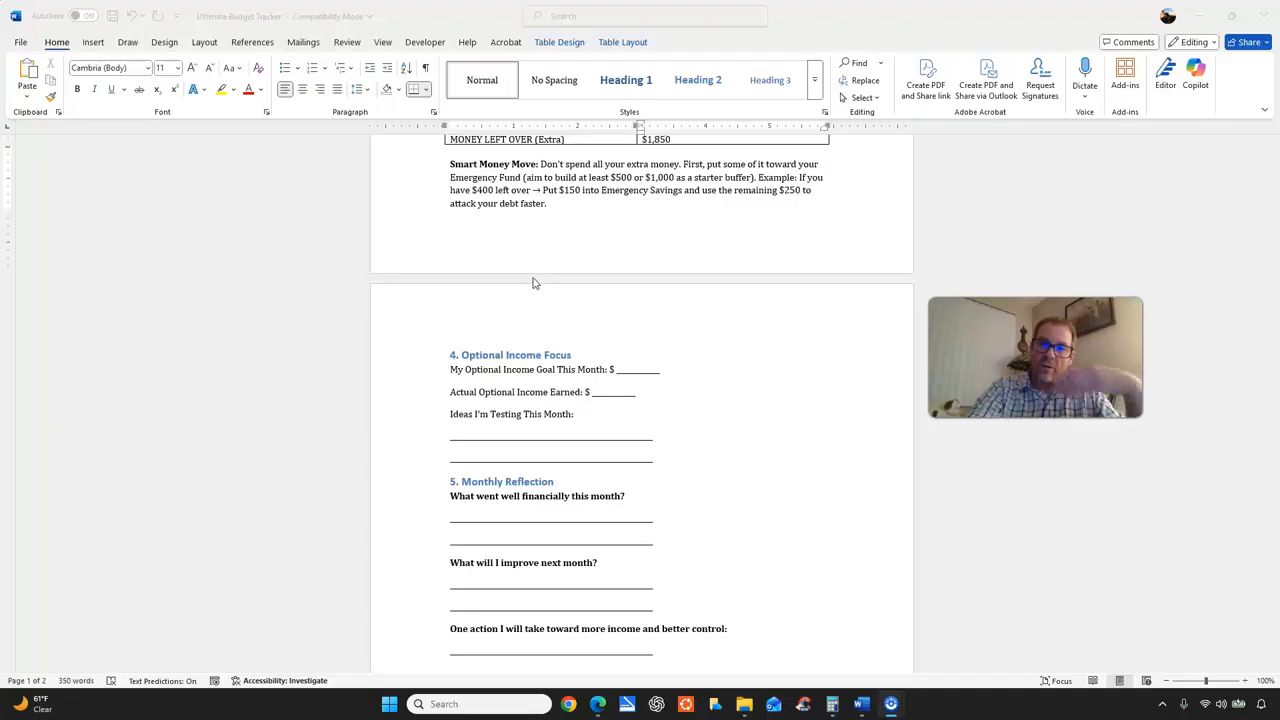
pyautogui.scroll(-1, 528, 283)
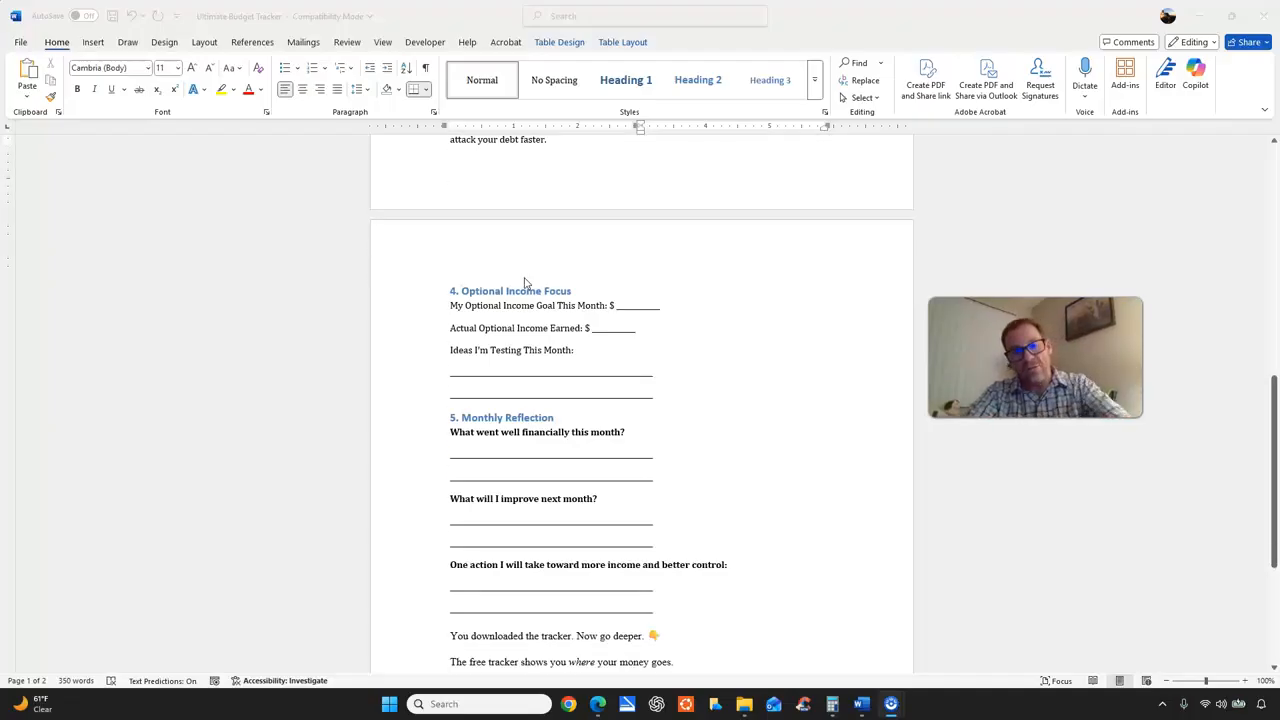
pyautogui.scroll(-1, 524, 285)
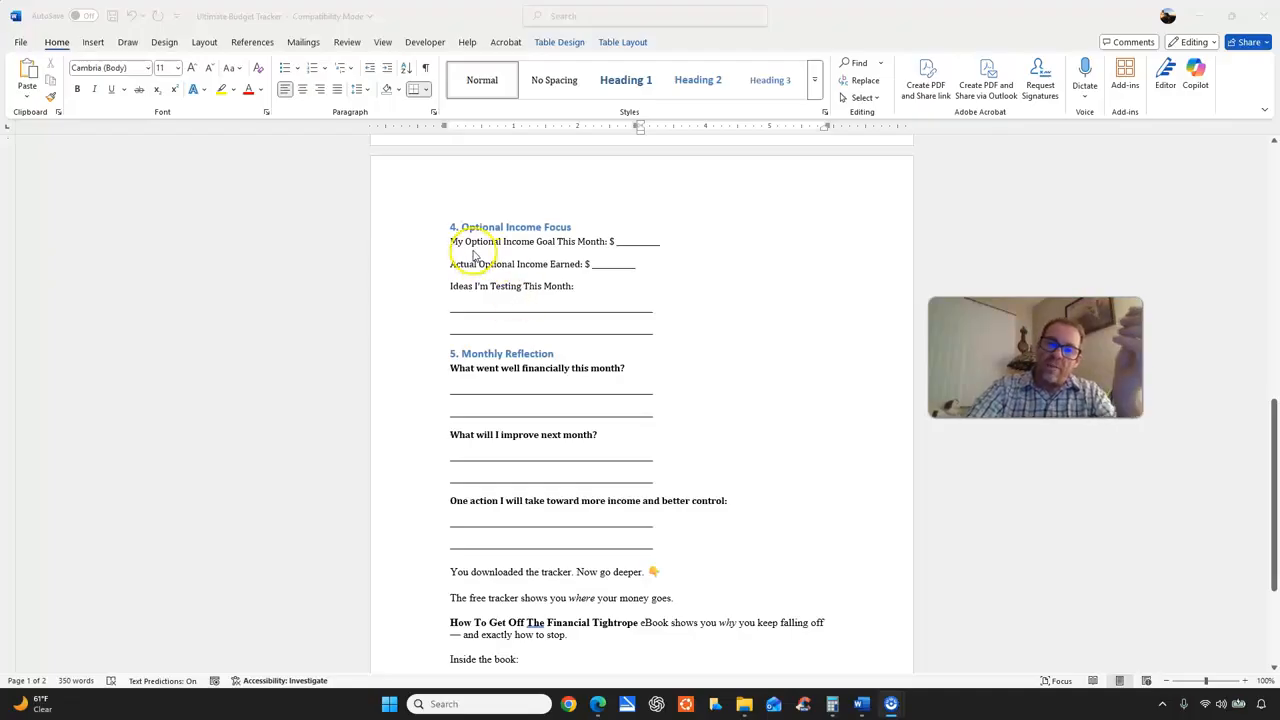
pyautogui.click(634, 241)
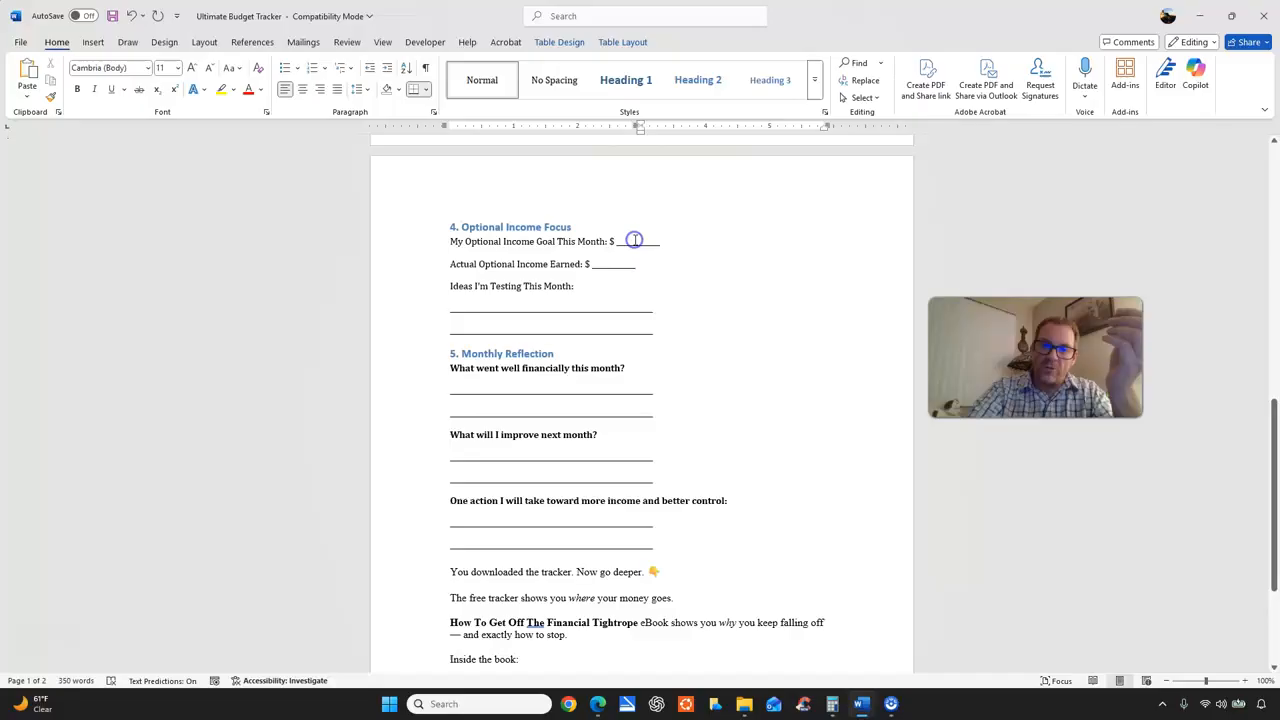
pyautogui.write('500')
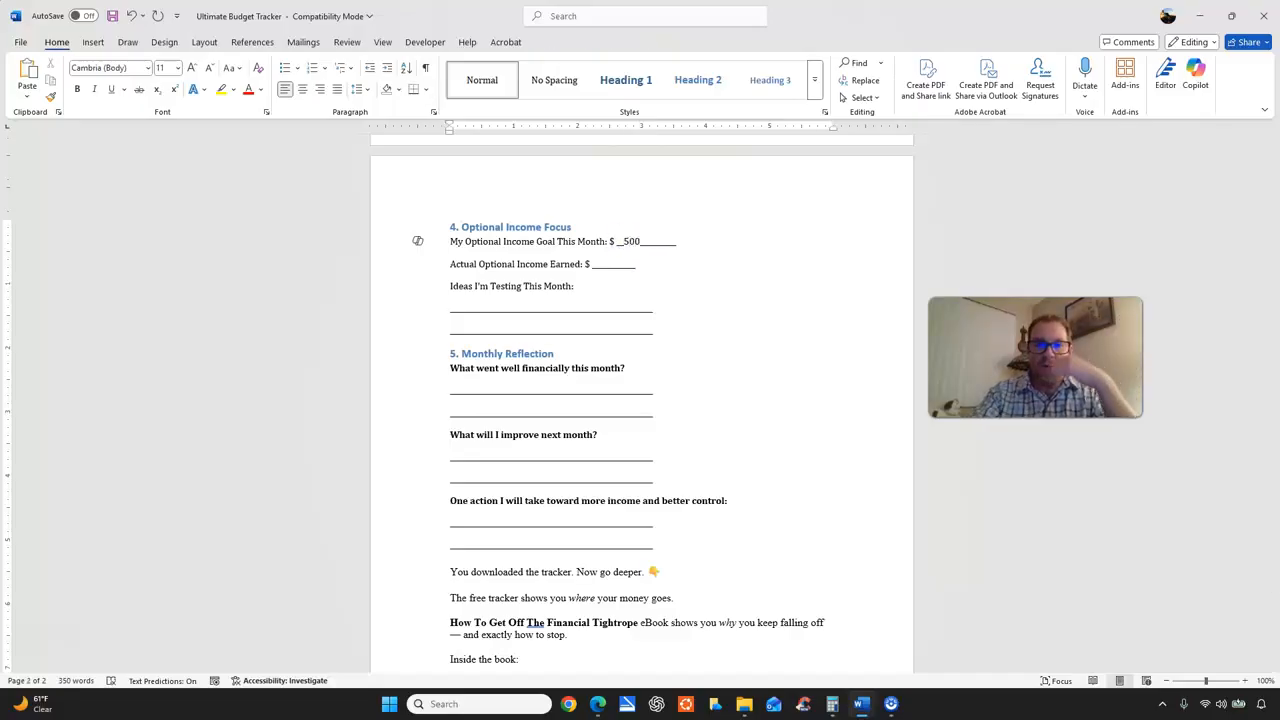
pyautogui.click(609, 262)
pyautogui.click(609, 261)
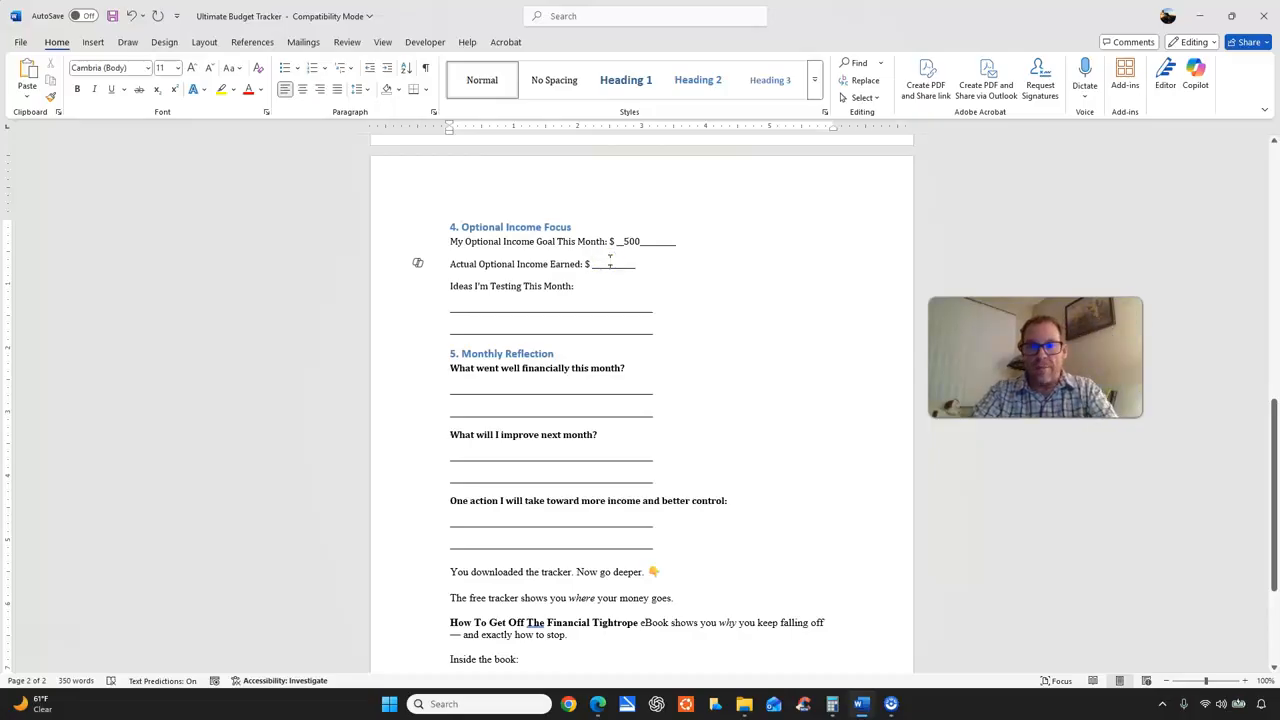
pyautogui.write('0')
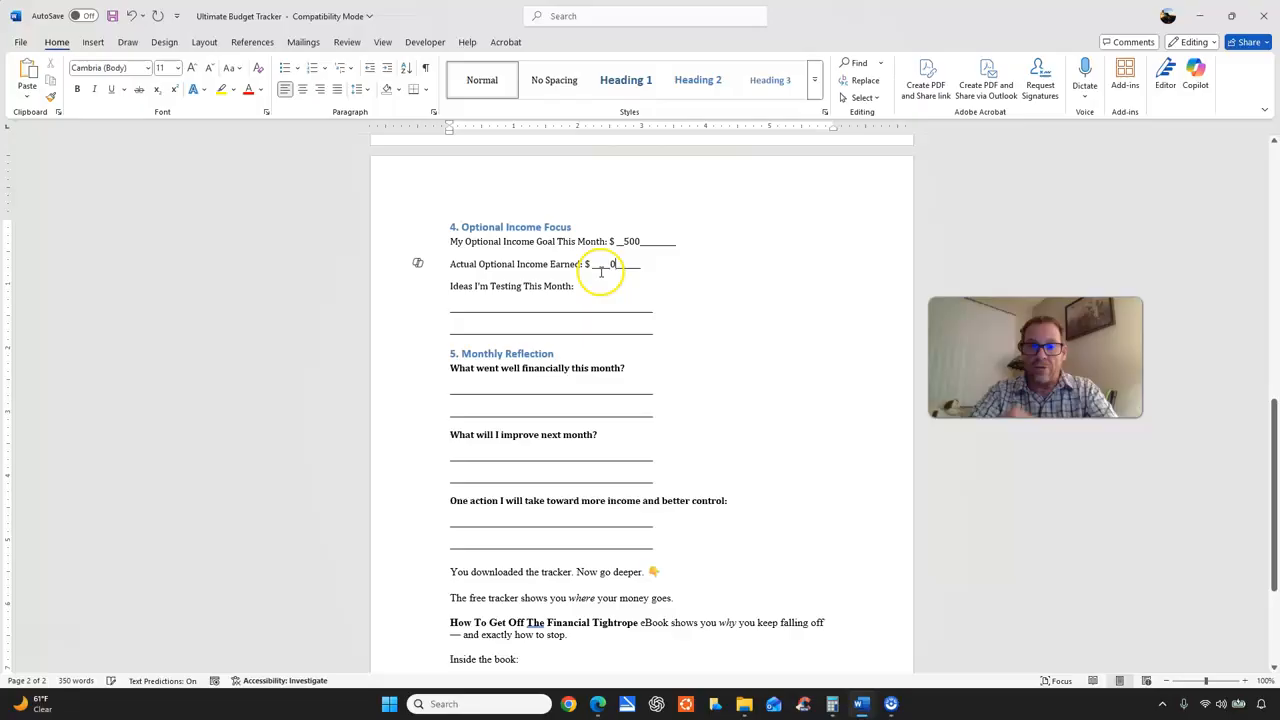
# Fill the two lines under Ideas I'm Testing This Month with "Uber eats" and "Lyft".
pyautogui.click(513, 311)
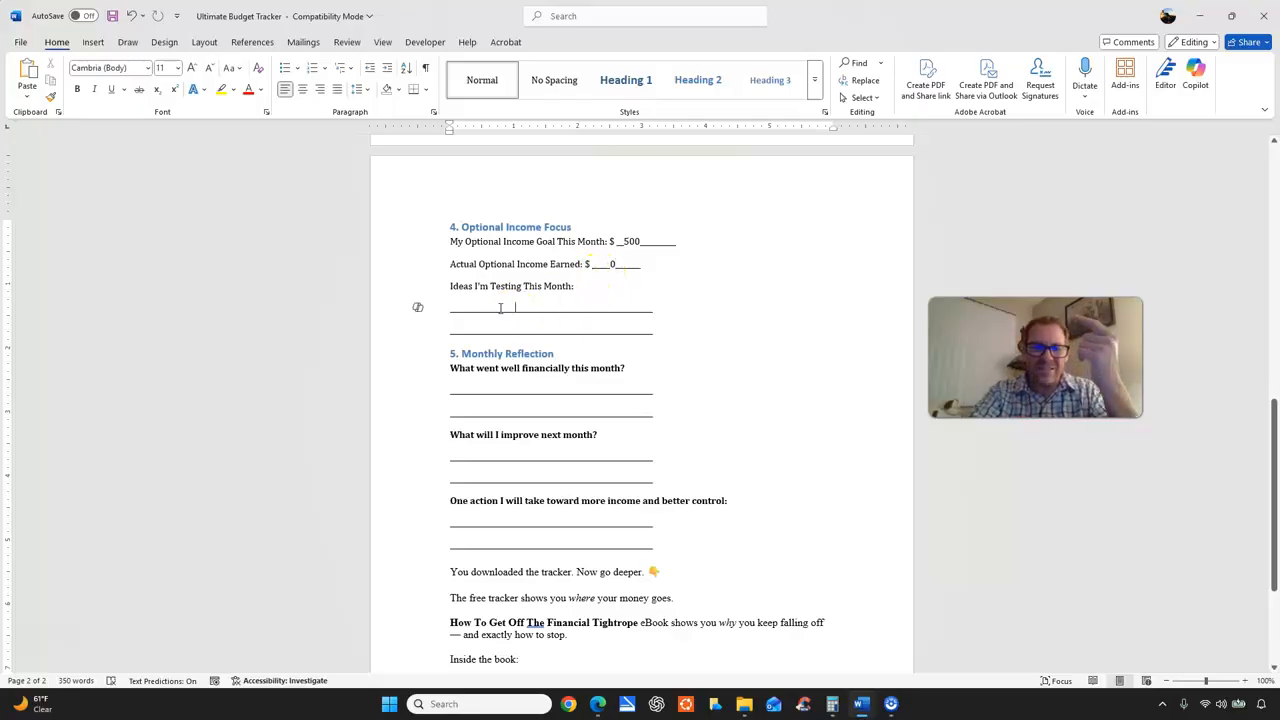
pyautogui.click(494, 299)
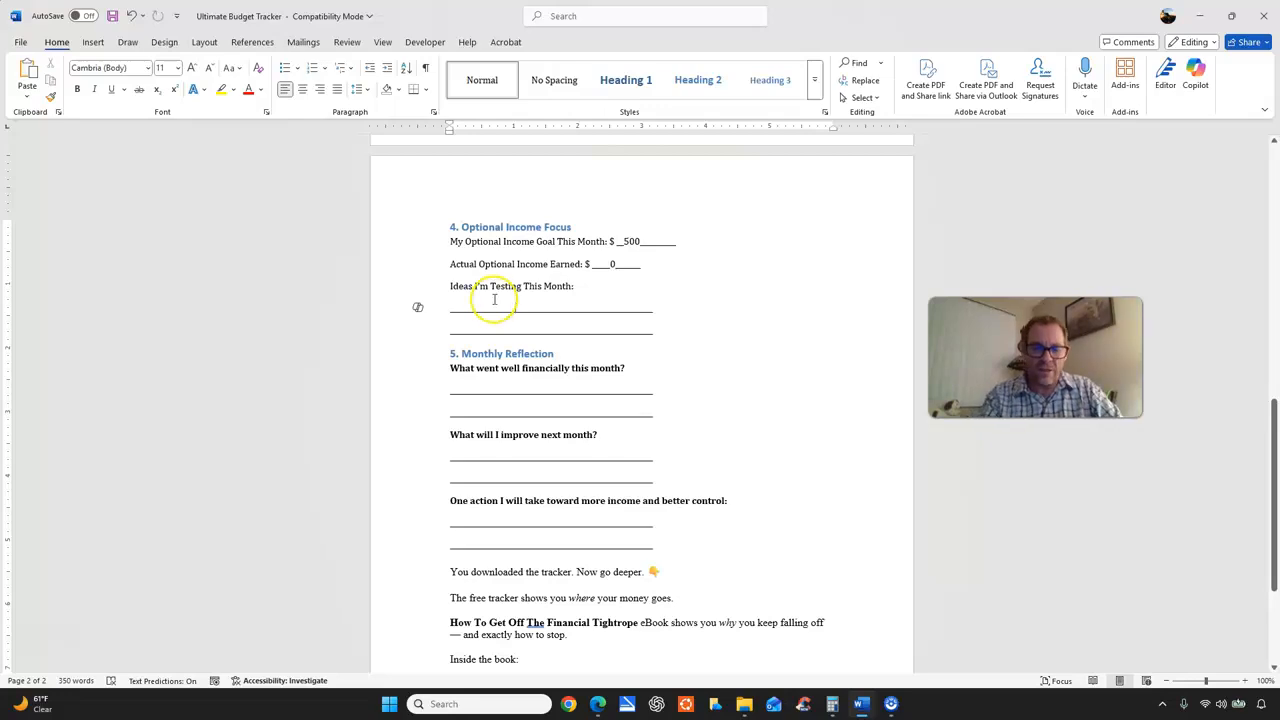
pyautogui.write('Uber eats')
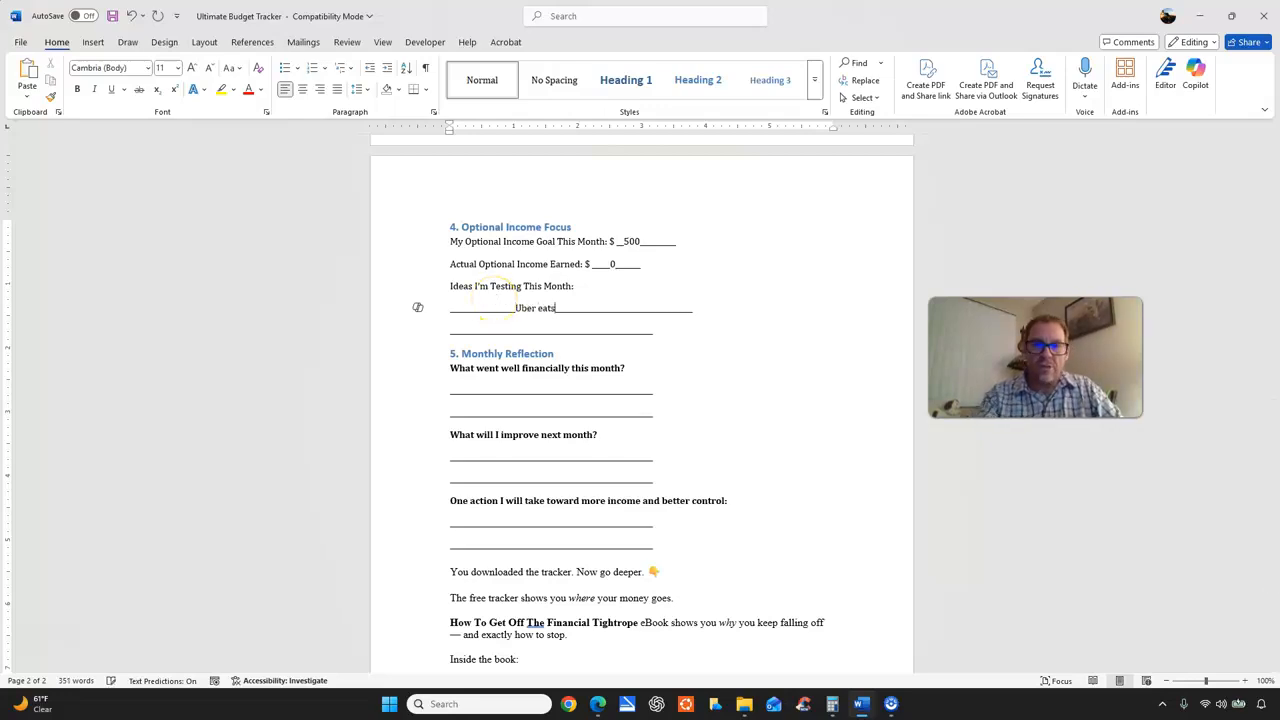
pyautogui.click(525, 325)
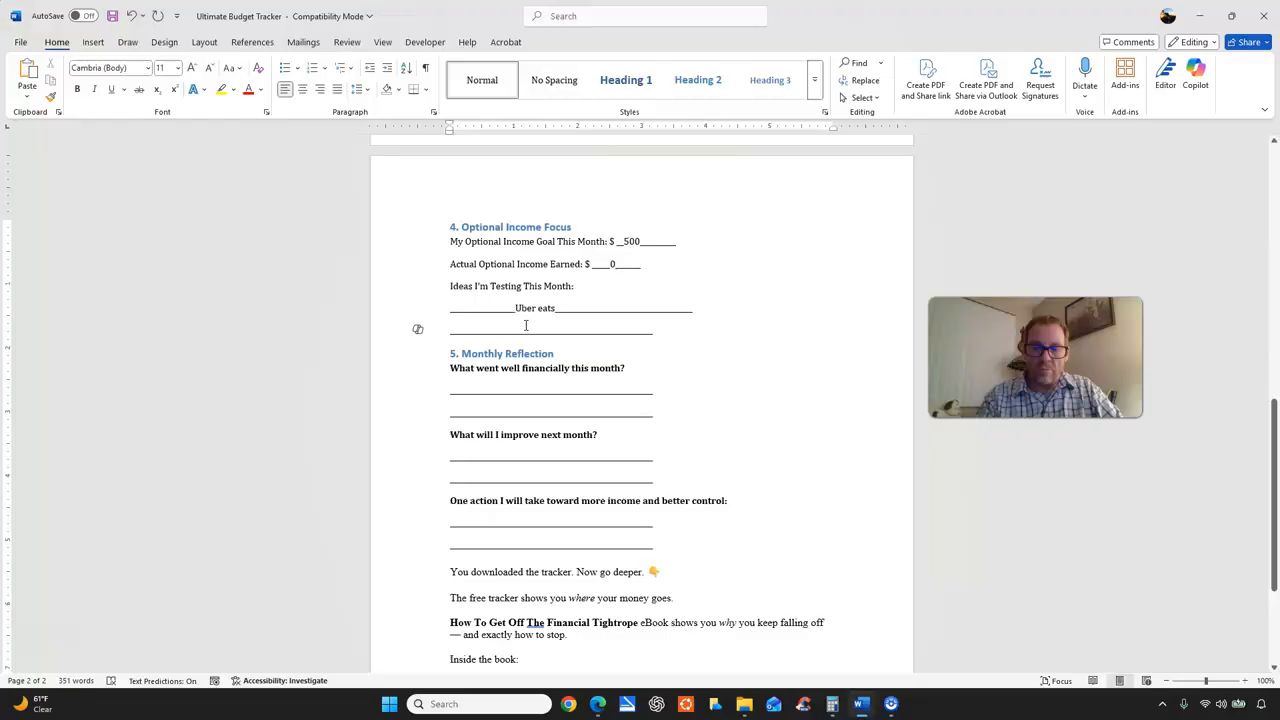
pyautogui.write('Lyft')
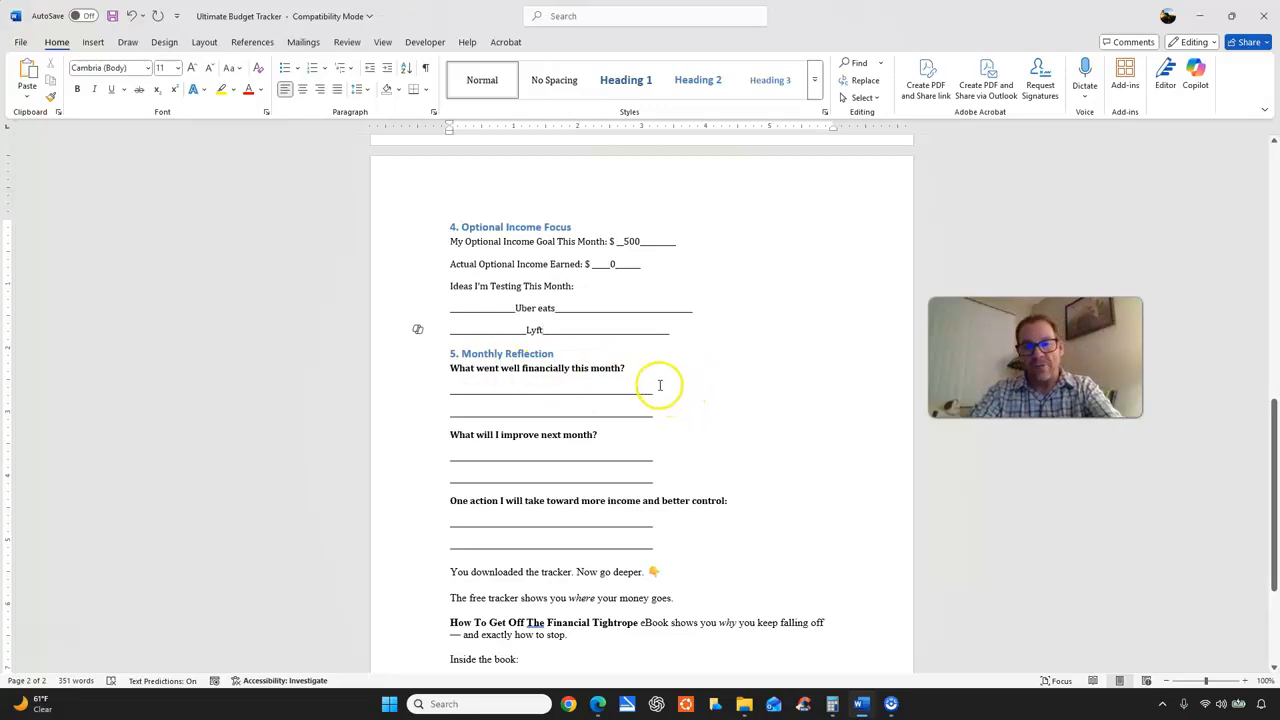
# Review the Optional / Extra Income row of the Income table and how the expense and summary tables relate to the Optional Income Focus section.
pyautogui.scroll(10, 658, 382)
pyautogui.scroll(1, 655, 380)
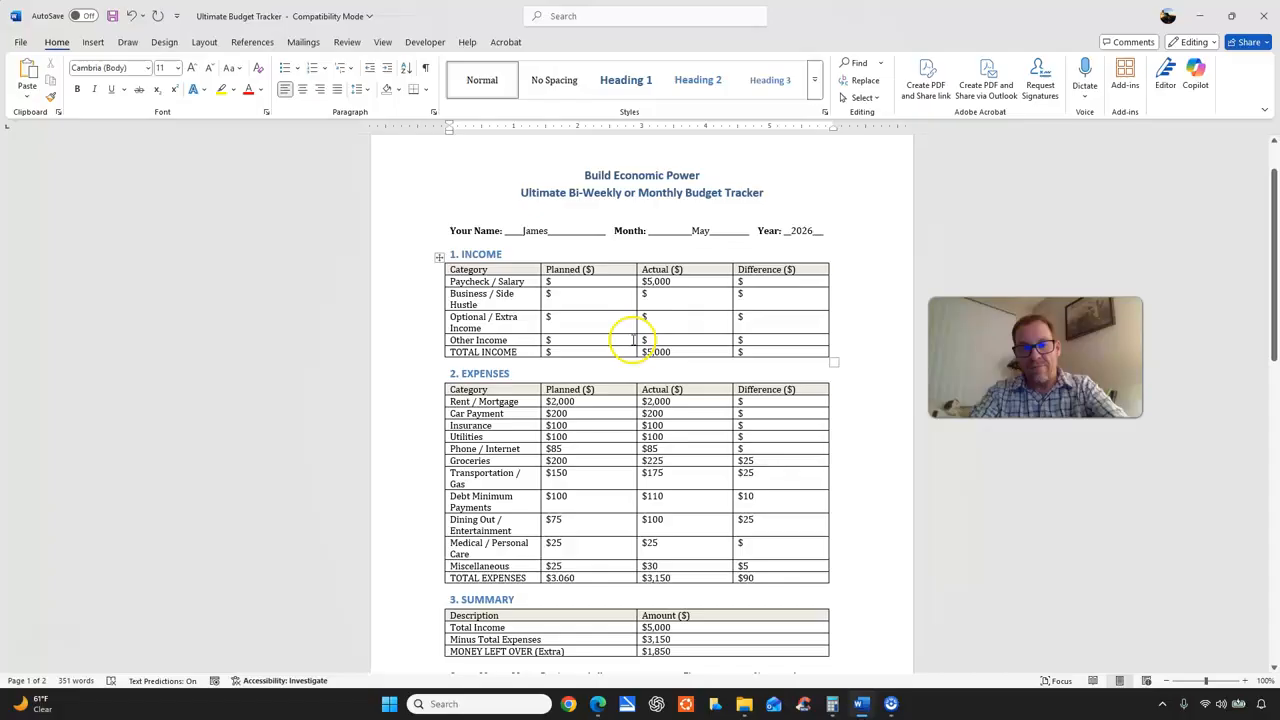
pyautogui.click(559, 318)
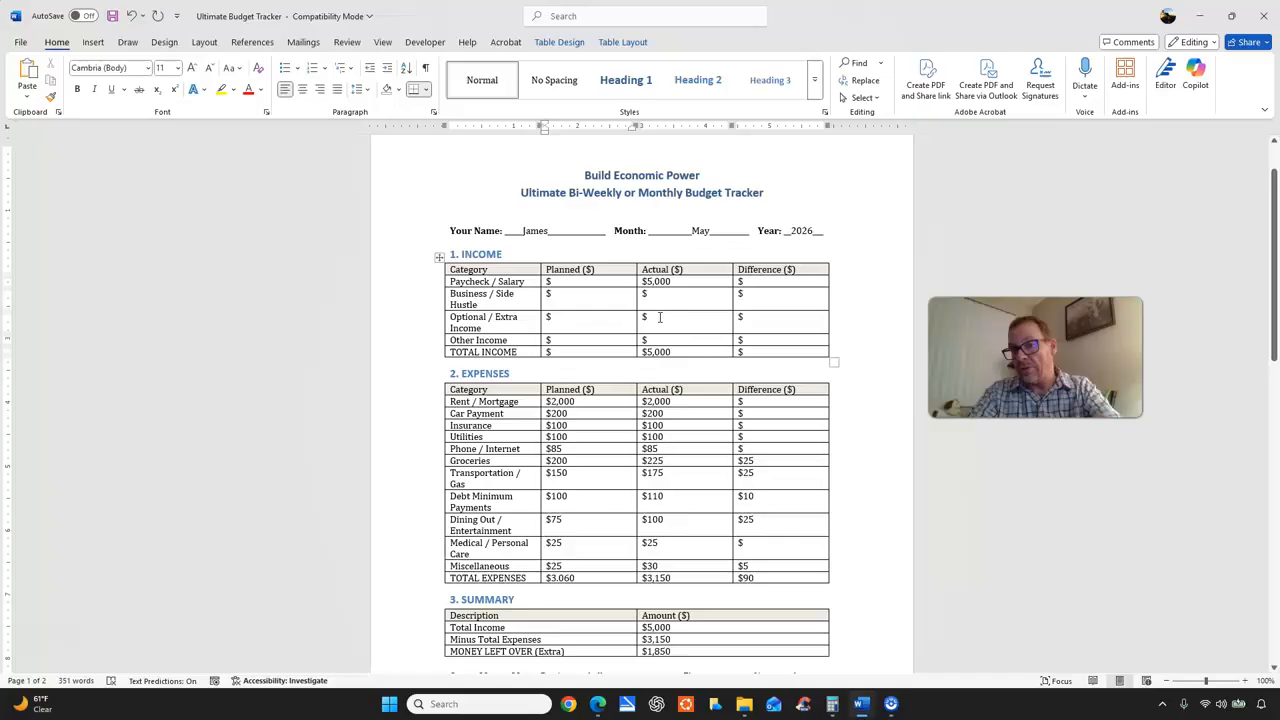
pyautogui.scroll(-10, 660, 330)
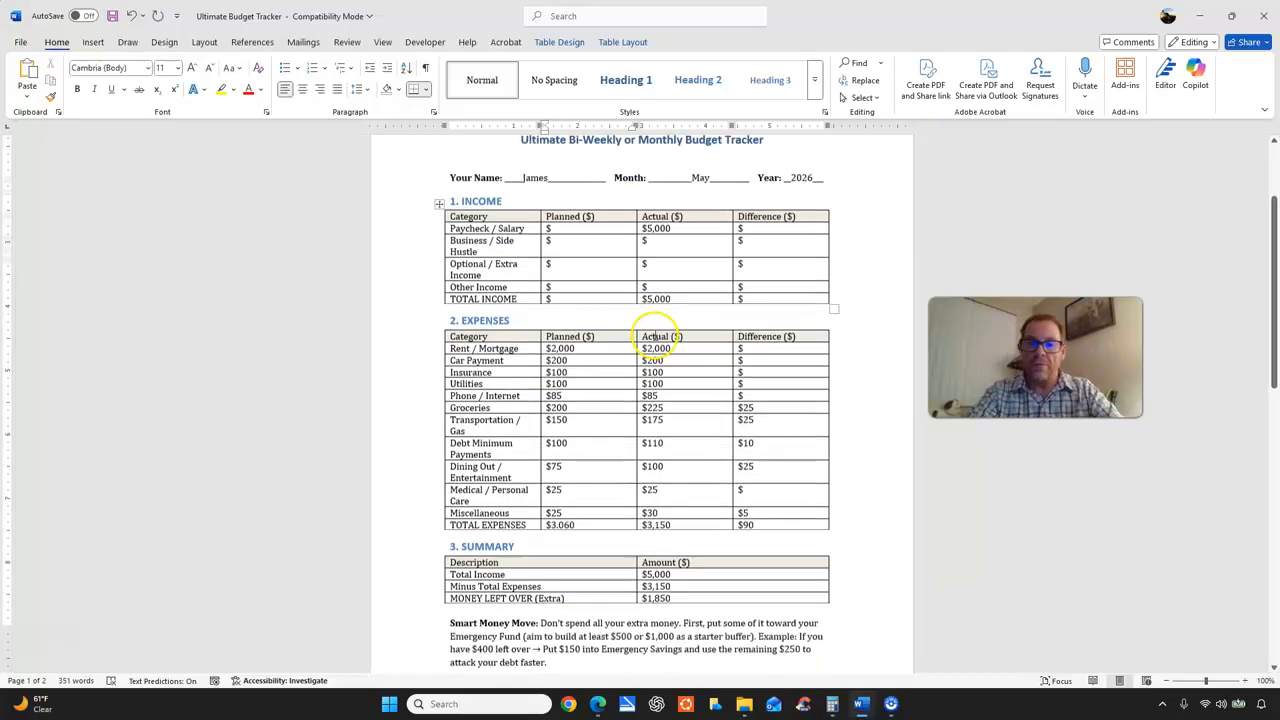
pyautogui.scroll(-4, 540, 392)
pyautogui.scroll(9, 560, 385)
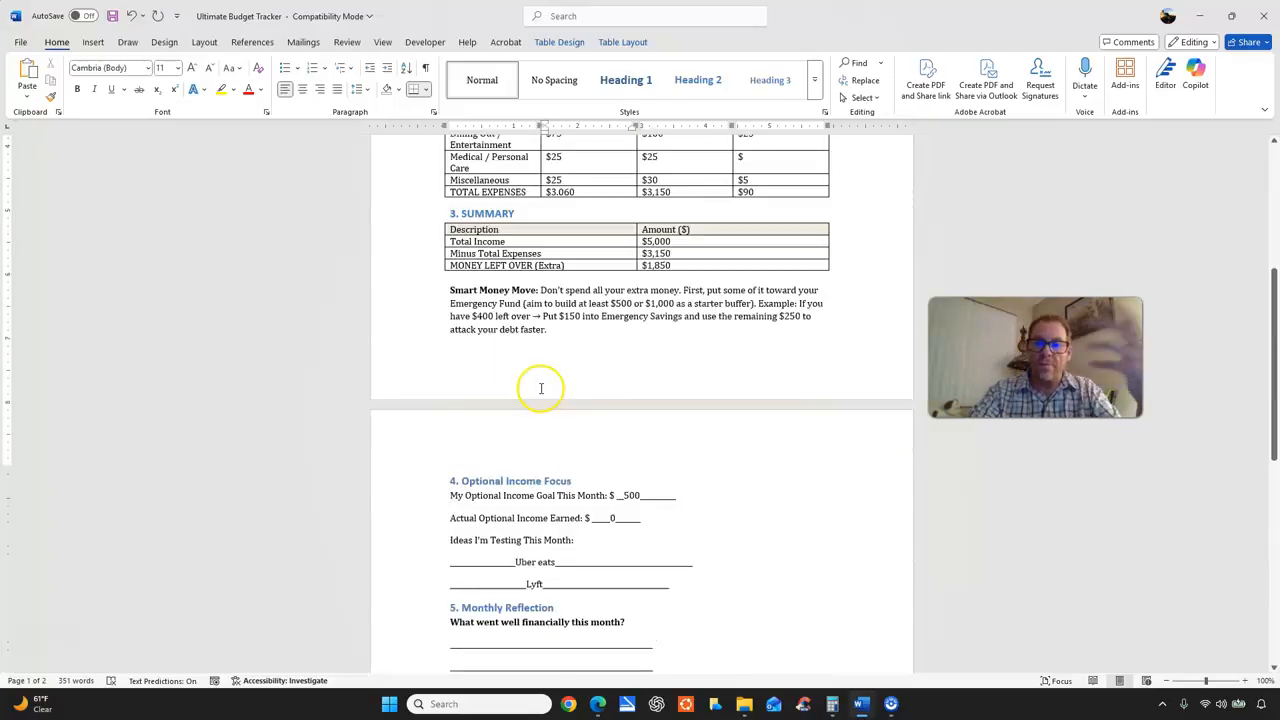
pyautogui.scroll(3, 589, 384)
pyautogui.scroll(-8, 590, 385)
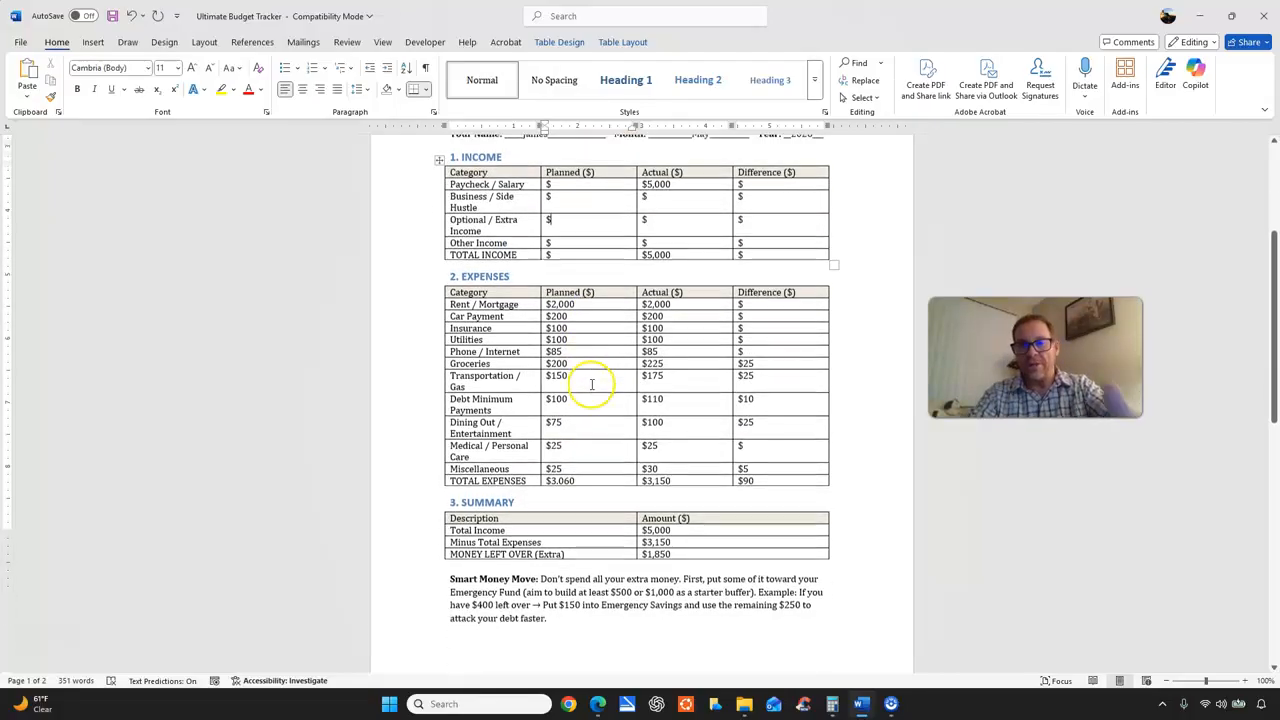
# Examine the Monthly Reflection questions, including the action toward more income and better control, and the closing eBook section.
pyautogui.scroll(-5, 588, 386)
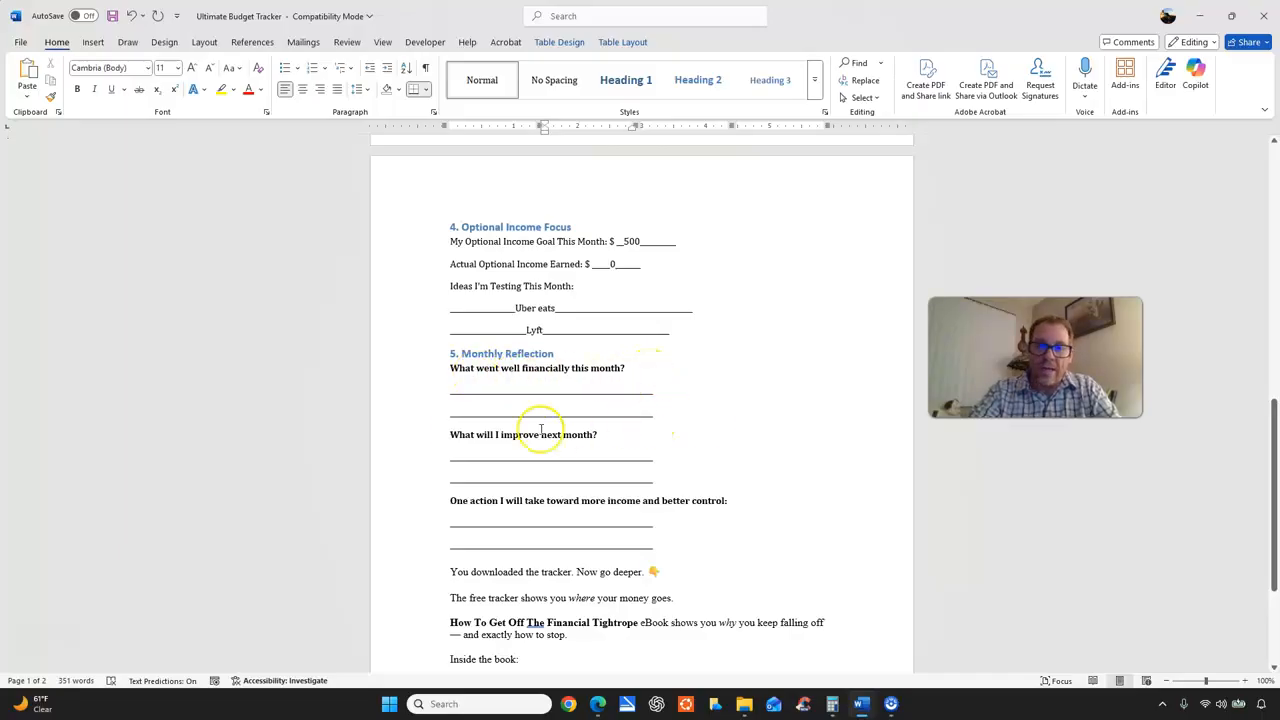
pyautogui.scroll(-2, 405, 428)
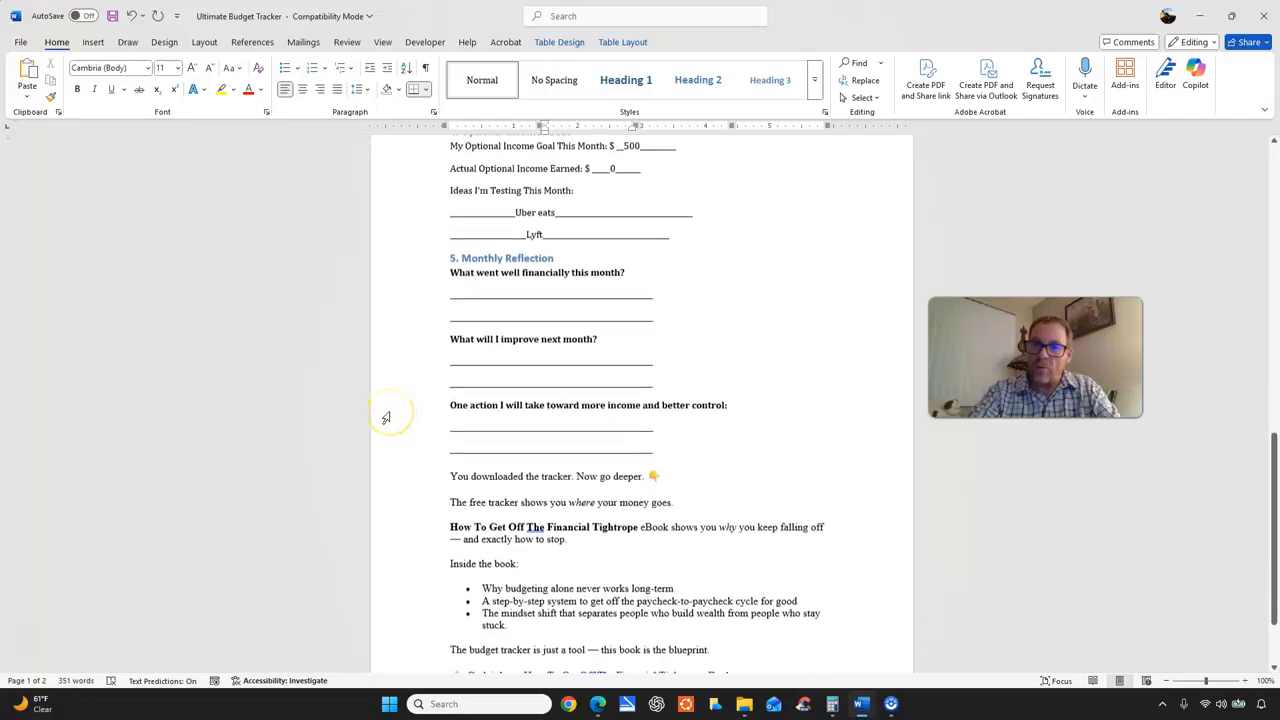
pyautogui.scroll(-1, 386, 418)
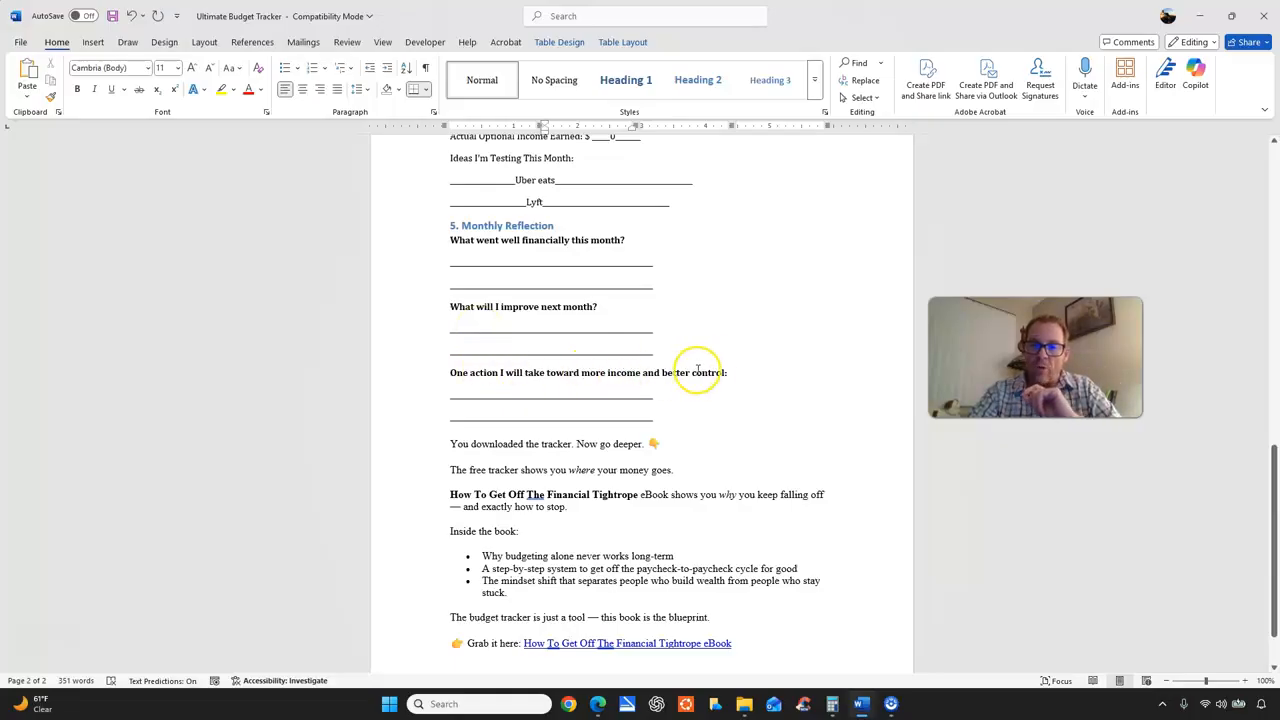
pyautogui.click(466, 393)
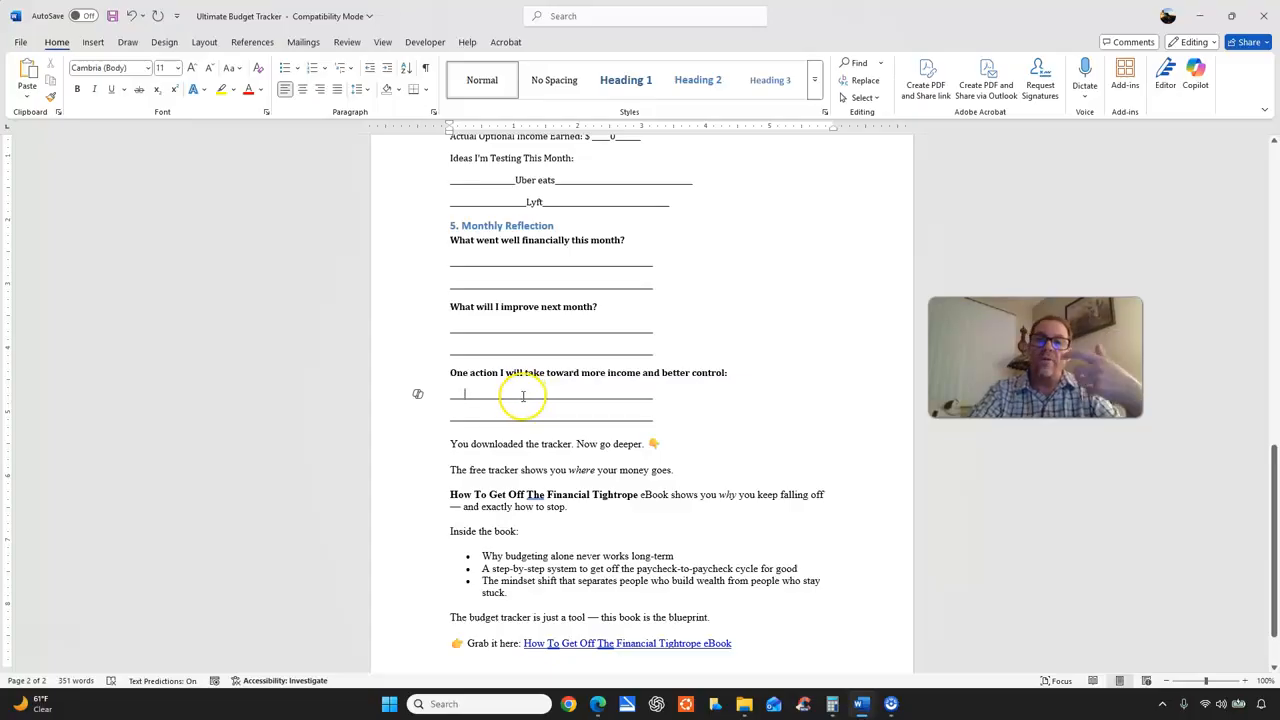
pyautogui.scroll(-2, 520, 392)
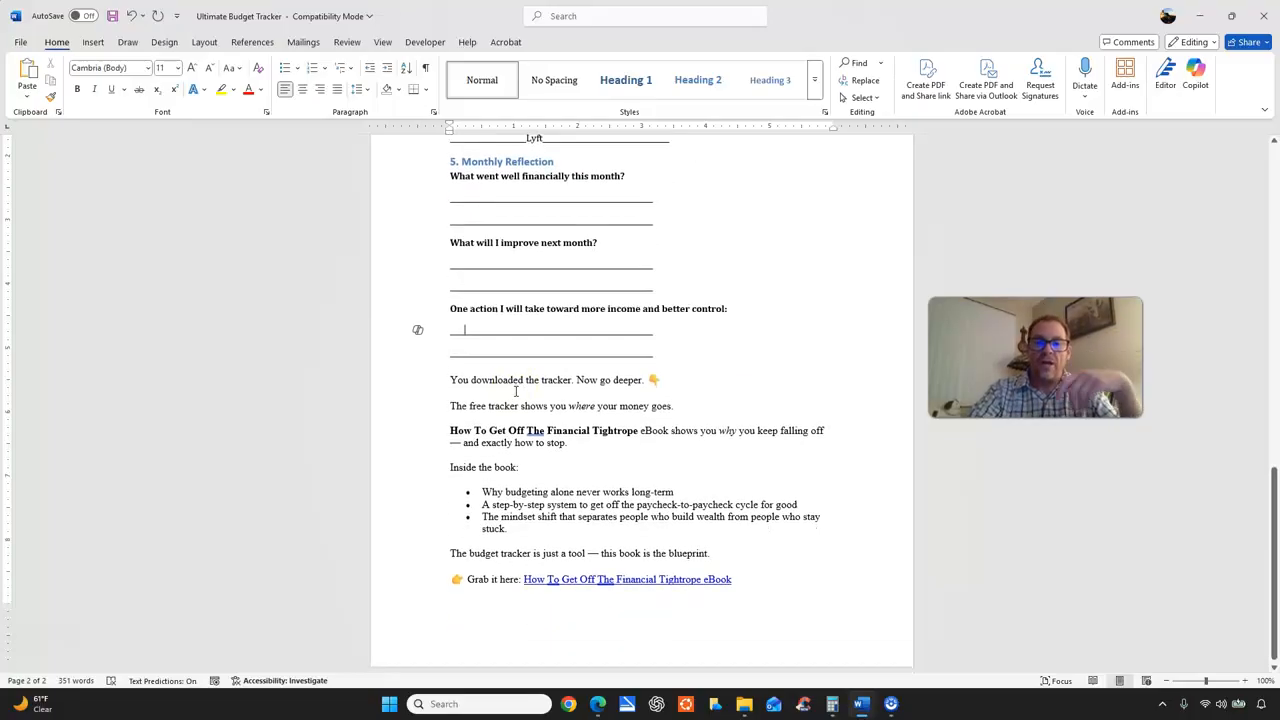